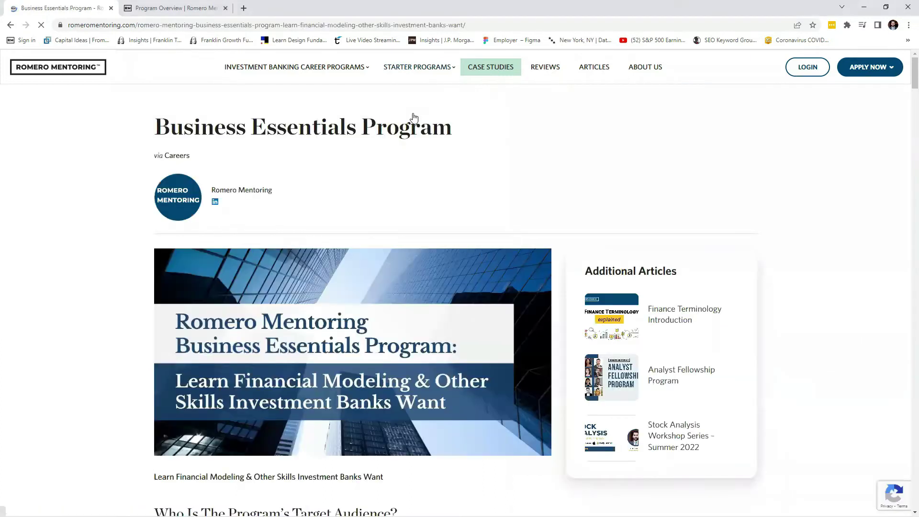
Read through the Business Essentials Program article, including its audience, starter kit comparison, curriculum and training modules.
scroll(380, 190, "down", 4)
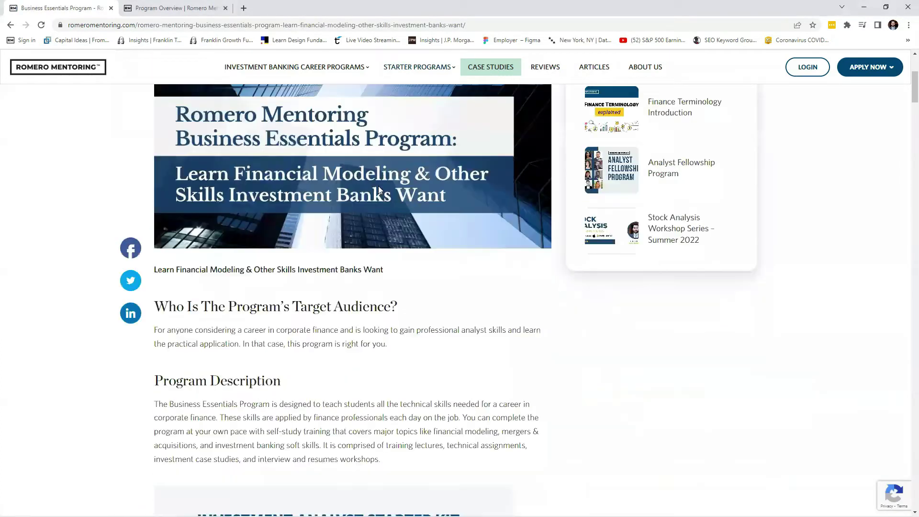
scroll(378, 189, "down", 8)
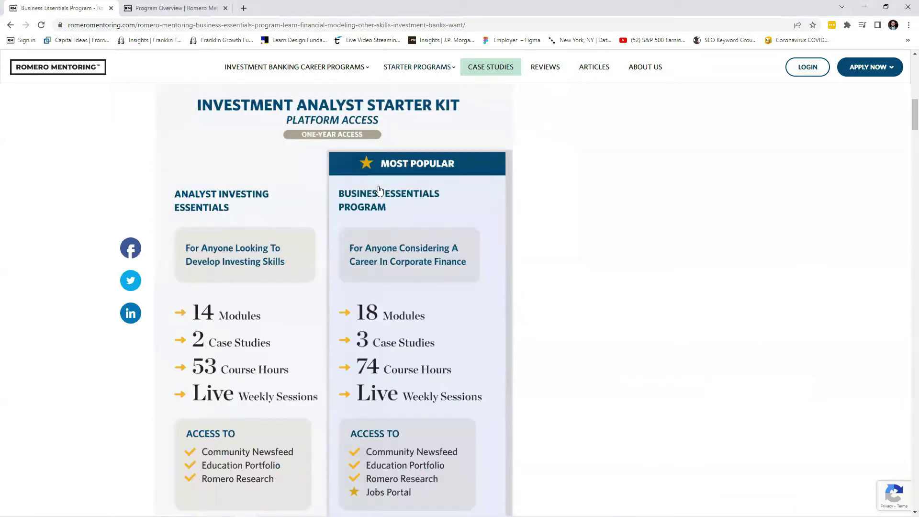
scroll(378, 189, "down", 12)
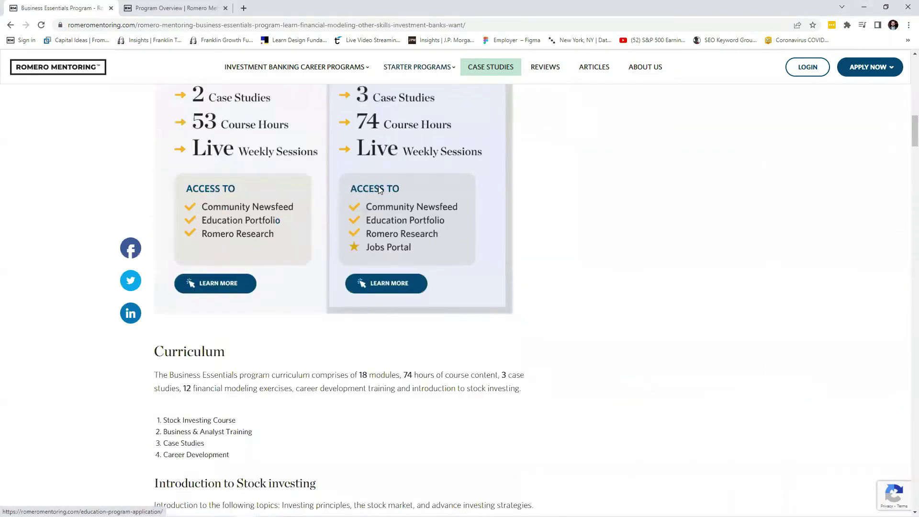
scroll(379, 189, "down", 8)
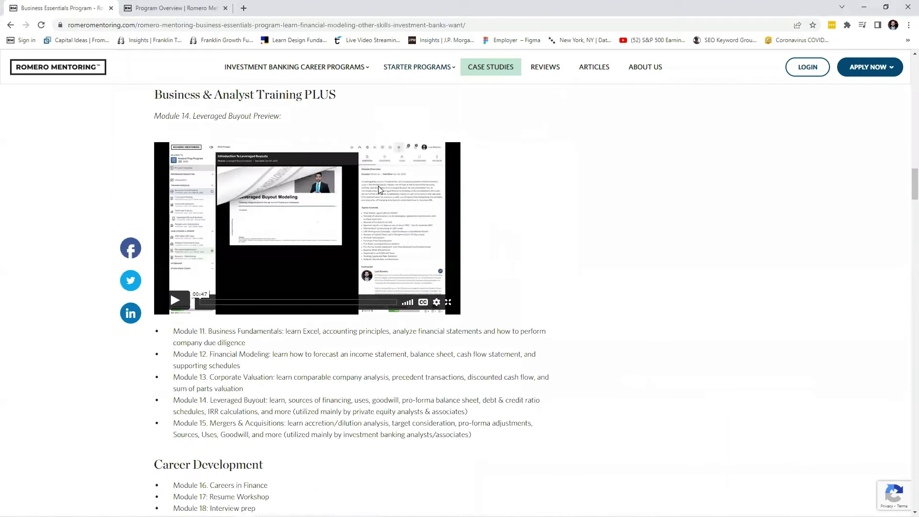
scroll(353, 169, "down", 4)
Switch to the Analyst Prep Program platform and look over its Program Overview page.
left_click(174, 9)
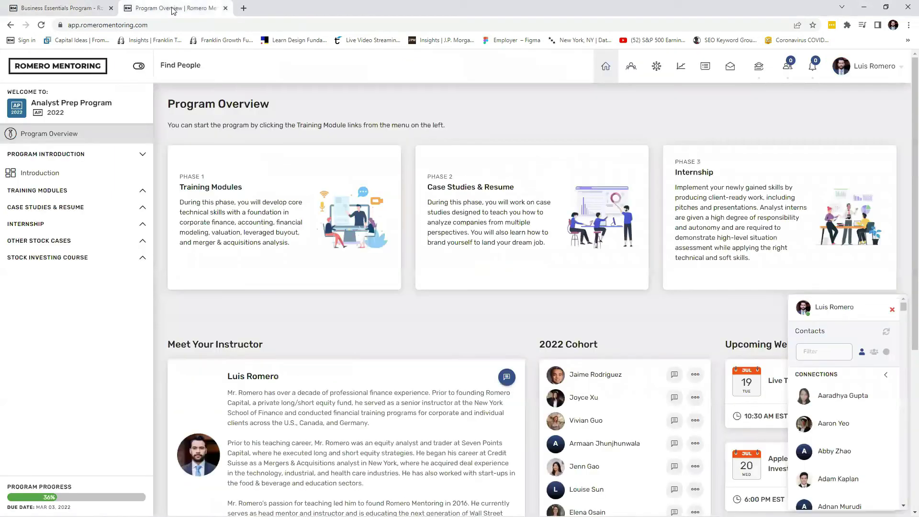
scroll(420, 272, "down", 4)
scroll(444, 260, "up", 4)
Open the training platform's newsfeed and browse the Zoom and Nvidia stock analysis posts.
left_click(705, 67)
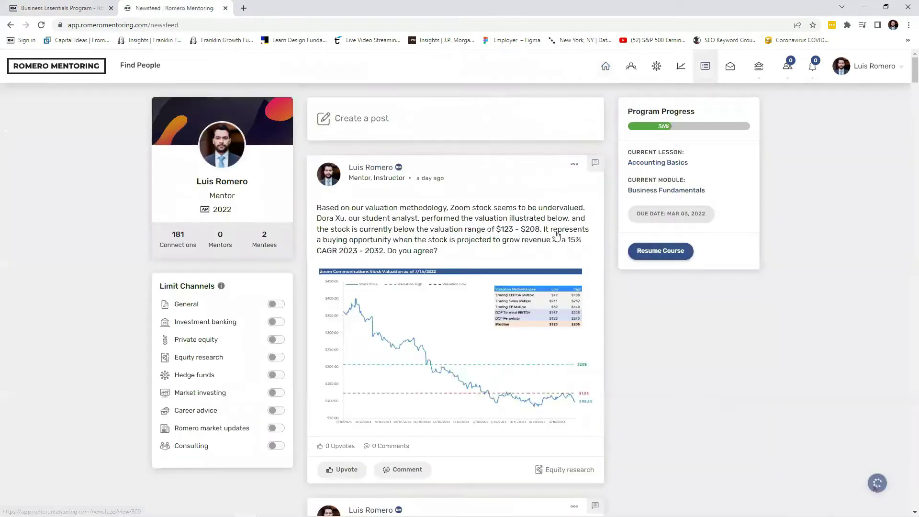
scroll(526, 259, "down", 9)
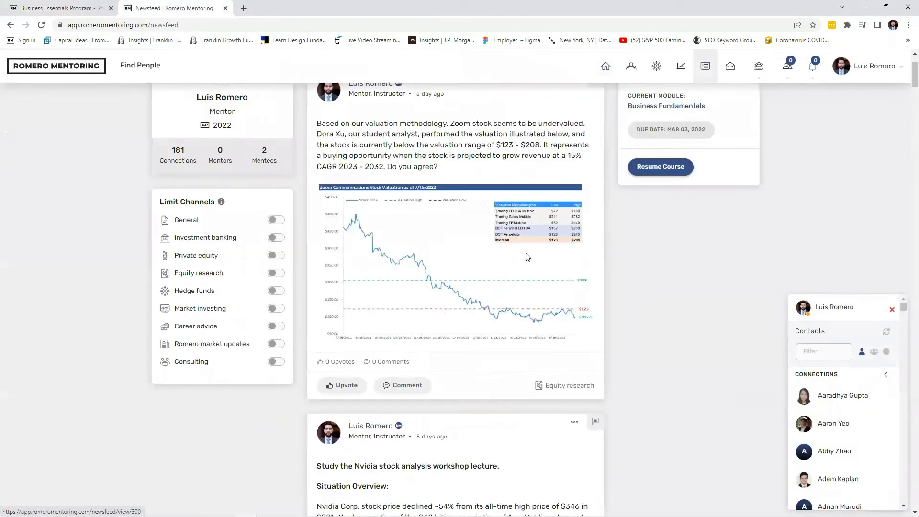
scroll(527, 258, "down", 15)
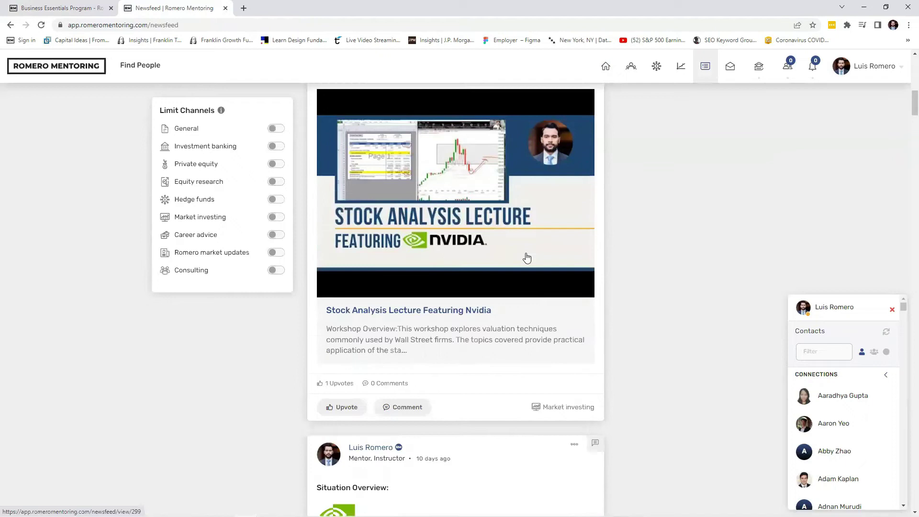
scroll(527, 259, "down", 6)
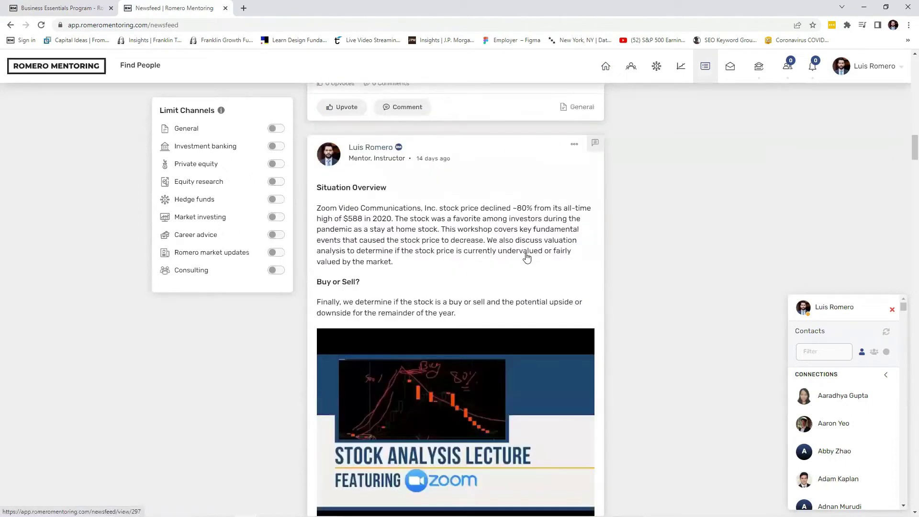
scroll(527, 259, "down", 9)
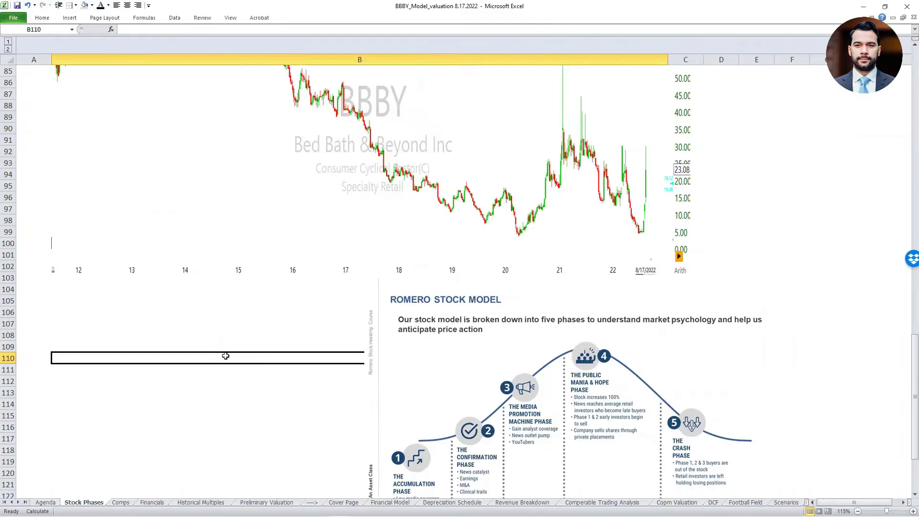
On the Comps sheet, box the peer company names, the mean and median multiples, and the Bed Bath & Beyond row in red.
key("ctrl+Page_Down")
left_click(128, 348)
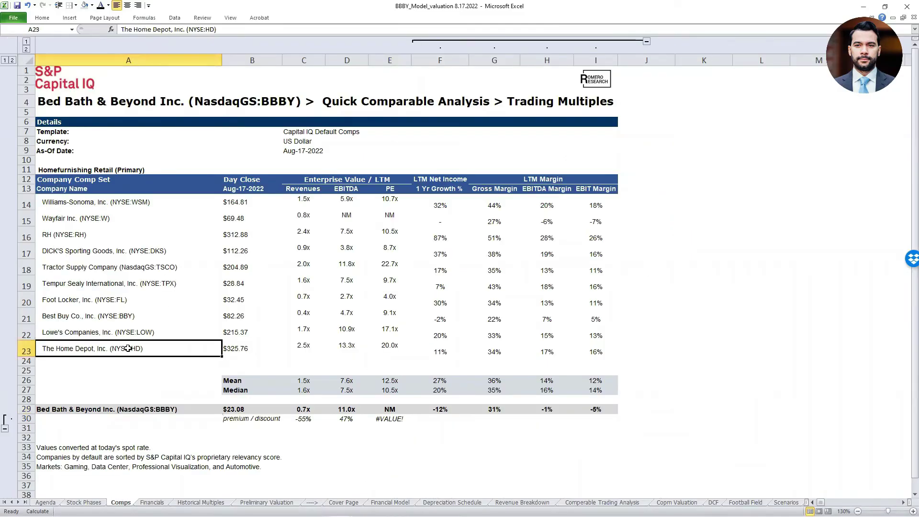
scroll(110, 377, "up", 1)
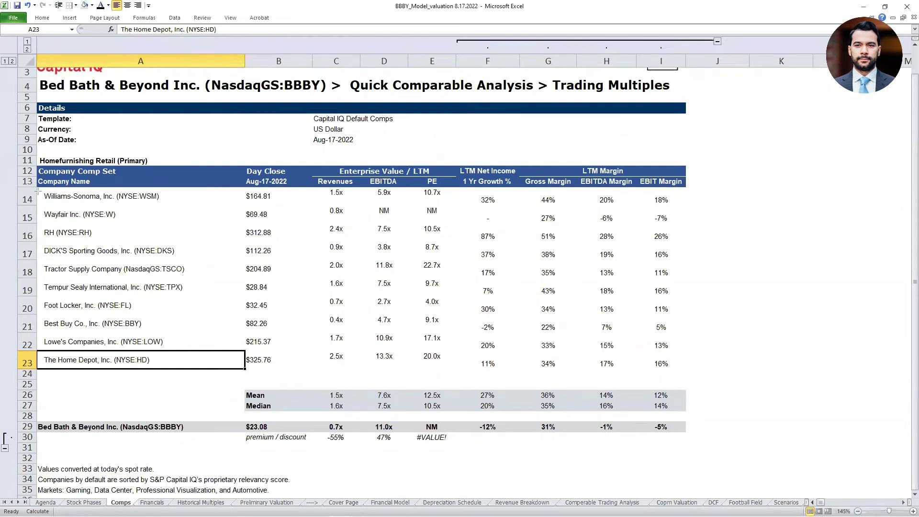
left_click_drag(38, 187, 76, 265)
left_click_drag(164, 323, 213, 372)
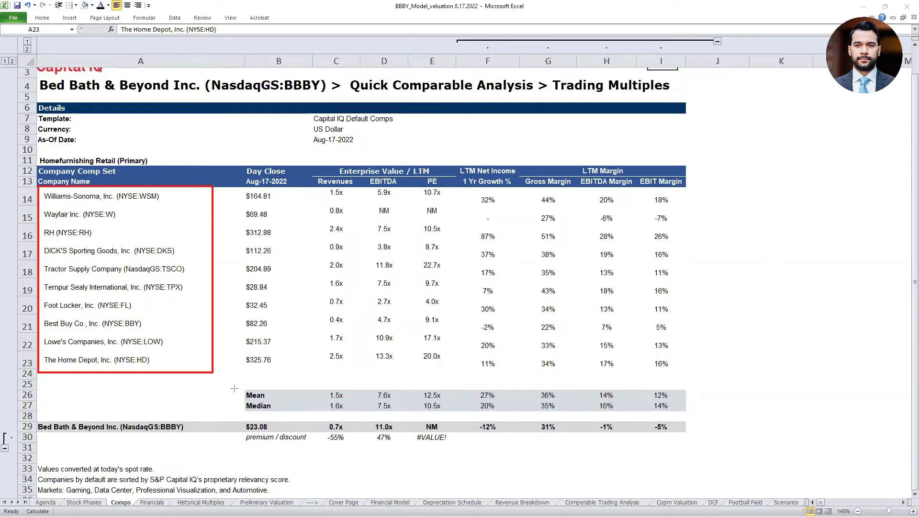
mouse_move(241, 387)
left_mouse_down()
mouse_move(275, 403)
mouse_move(452, 412)
left_mouse_up()
left_click_drag(35, 417, 463, 430)
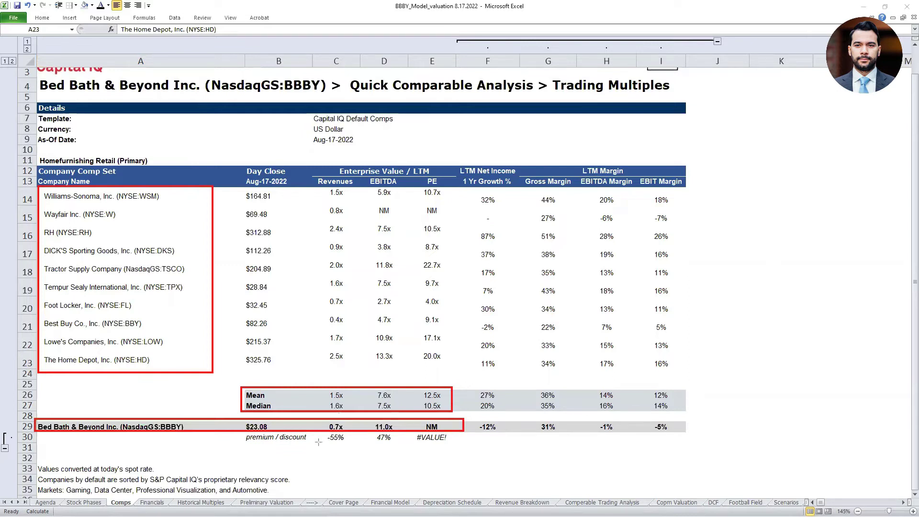
Box the Revenues and EBITDA multiple columns in red, marking the premium/discount and the mean and median values in each.
mouse_move(304, 173)
left_mouse_down()
mouse_move(327, 236)
mouse_move(358, 447)
mouse_move(348, 443)
left_mouse_up()
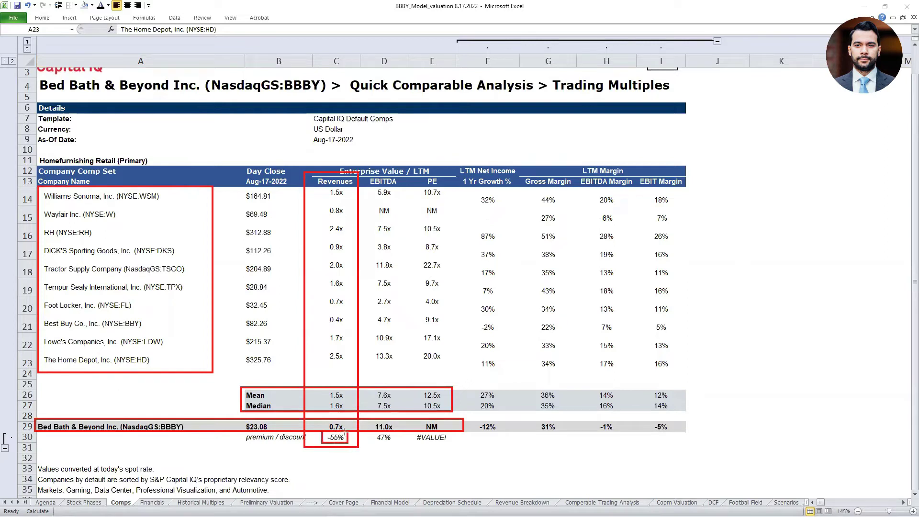
left_click_drag(325, 386, 345, 412)
mouse_move(367, 170)
left_mouse_down()
mouse_move(404, 386)
mouse_move(404, 446)
mouse_move(385, 439)
mouse_move(393, 444)
left_mouse_up()
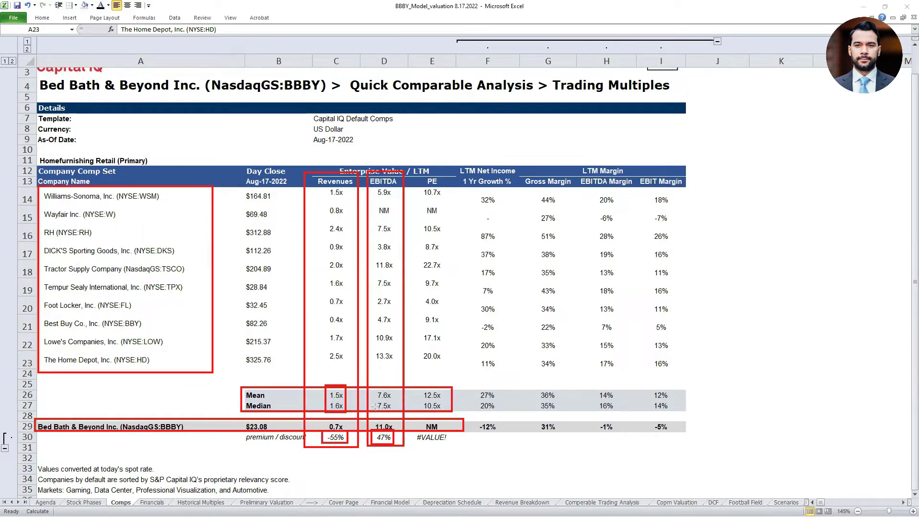
left_click_drag(372, 385, 395, 410)
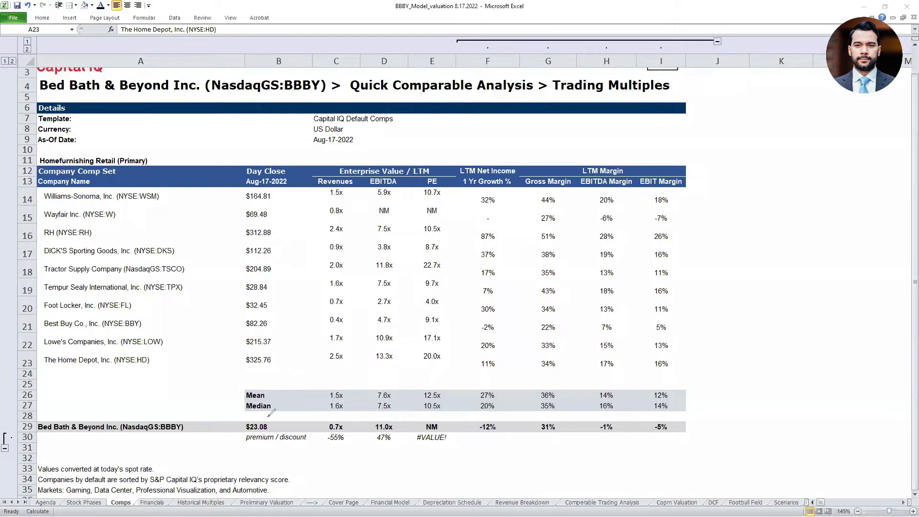
Circle Bed Bath & Beyond's EBITDA and PE multiples and the peer PE averages, add a question mark, and clear the annotations.
left_click(398, 422)
mouse_move(398, 422)
left_mouse_down()
mouse_move(364, 433)
mouse_move(405, 436)
mouse_move(391, 412)
mouse_move(400, 410)
left_mouse_up()
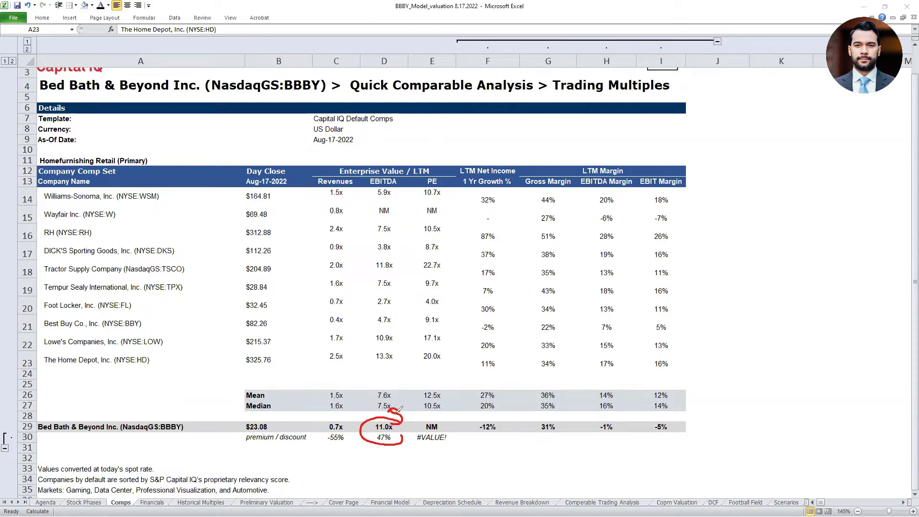
left_click_drag(353, 386, 361, 407)
left_click(446, 391)
mouse_move(438, 385)
left_mouse_down()
mouse_move(412, 391)
mouse_move(452, 400)
mouse_move(440, 386)
left_mouse_up()
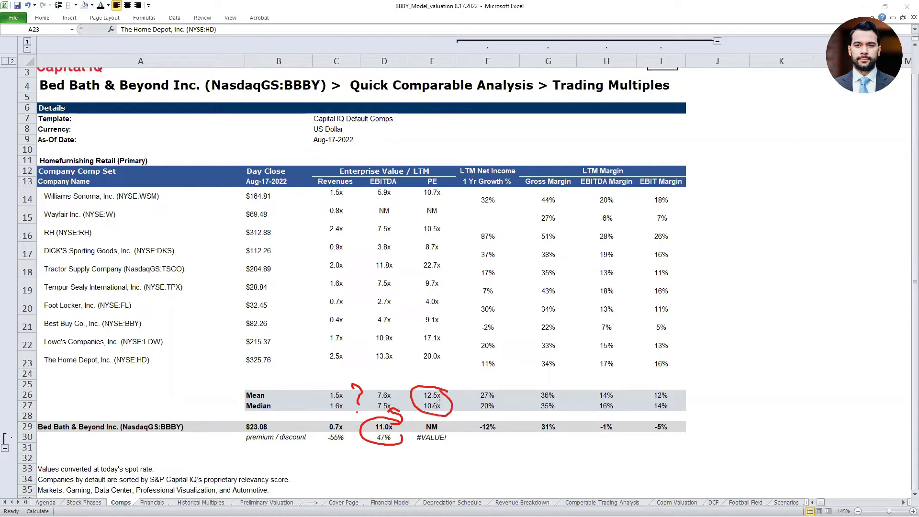
mouse_move(450, 422)
left_mouse_down()
mouse_move(412, 427)
mouse_move(437, 448)
mouse_move(452, 425)
mouse_move(445, 426)
left_mouse_up()
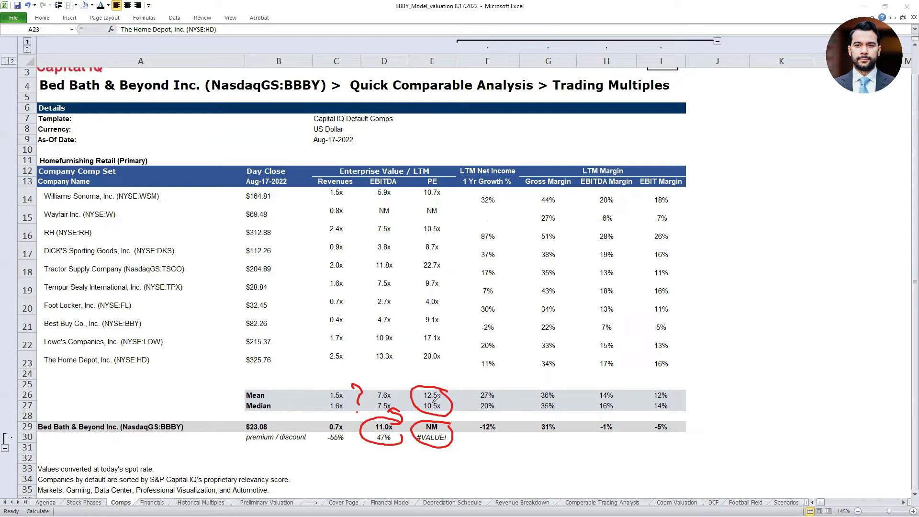
key("Escape")
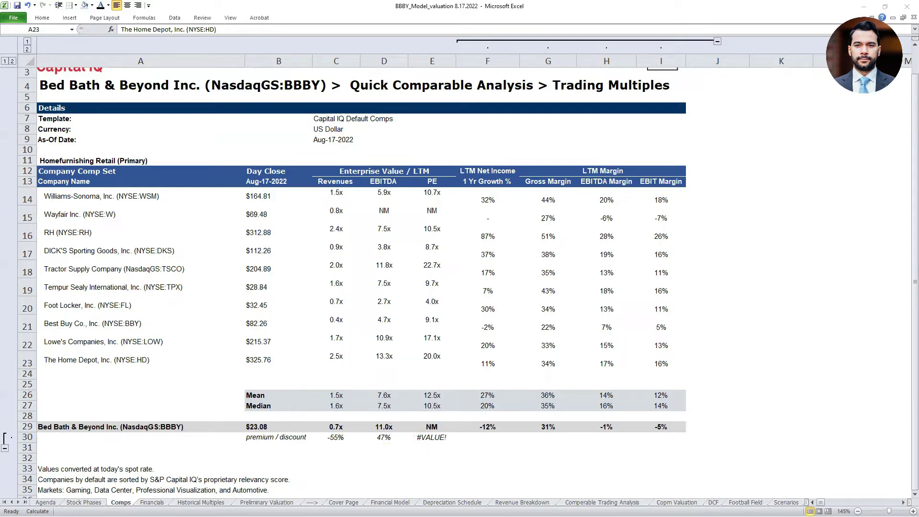
Draw a freehand red outline around the LTM Margin columns and tick the Gross, EBITDA and EBIT Margin headings.
mouse_move(518, 207)
left_mouse_down()
mouse_move(519, 166)
mouse_move(647, 148)
mouse_move(700, 163)
mouse_move(688, 333)
mouse_move(668, 455)
mouse_move(518, 443)
mouse_move(521, 410)
left_mouse_up()
left_click_drag(520, 347, 516, 200)
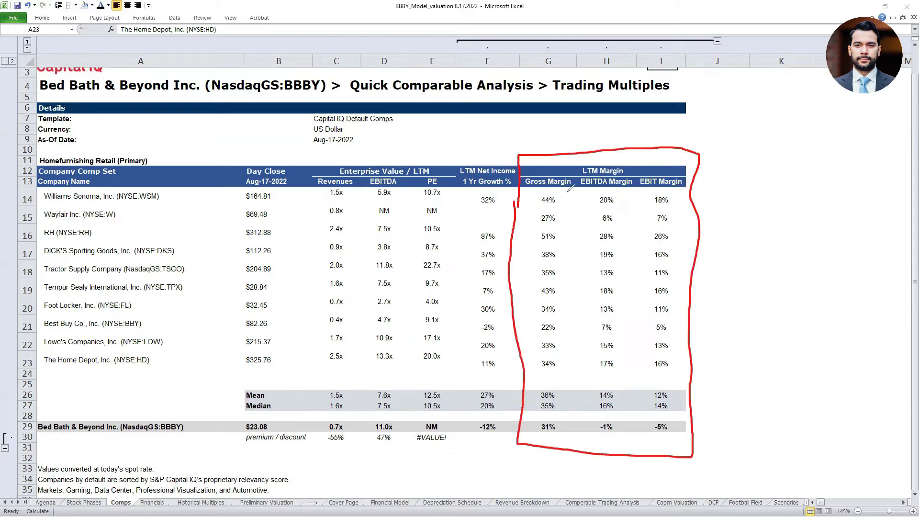
left_click_drag(572, 183, 581, 161)
mouse_move(636, 175)
left_mouse_down()
mouse_move(650, 152)
mouse_move(688, 161)
left_mouse_up()
Circle the peer averages and Bed Bath & Beyond's value in each LTM margin column, underline EBIT Margin, and clear the annotations.
mouse_move(561, 384)
left_mouse_down()
mouse_move(537, 394)
mouse_move(558, 389)
mouse_move(548, 406)
mouse_move(563, 421)
mouse_move(539, 415)
mouse_move(550, 434)
mouse_move(563, 425)
left_mouse_up()
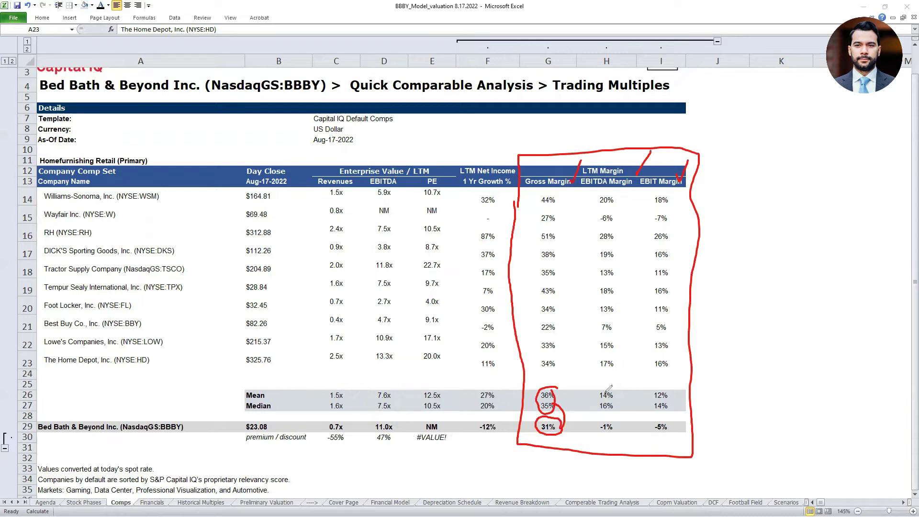
mouse_move(621, 388)
left_mouse_down()
mouse_move(586, 391)
mouse_move(590, 412)
mouse_move(624, 402)
mouse_move(617, 386)
mouse_move(598, 410)
left_mouse_up()
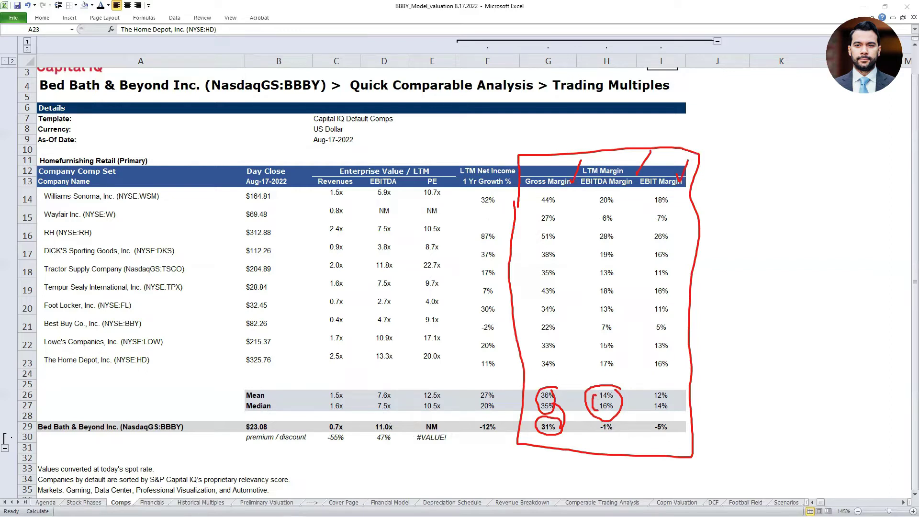
mouse_move(611, 417)
left_mouse_down()
mouse_move(593, 422)
mouse_move(616, 428)
mouse_move(610, 416)
left_mouse_up()
left_click_drag(626, 196, 680, 193)
mouse_move(669, 384)
left_mouse_down()
mouse_move(651, 409)
mouse_move(674, 405)
mouse_move(662, 389)
mouse_move(675, 431)
mouse_move(663, 419)
left_mouse_up()
left_click(658, 419)
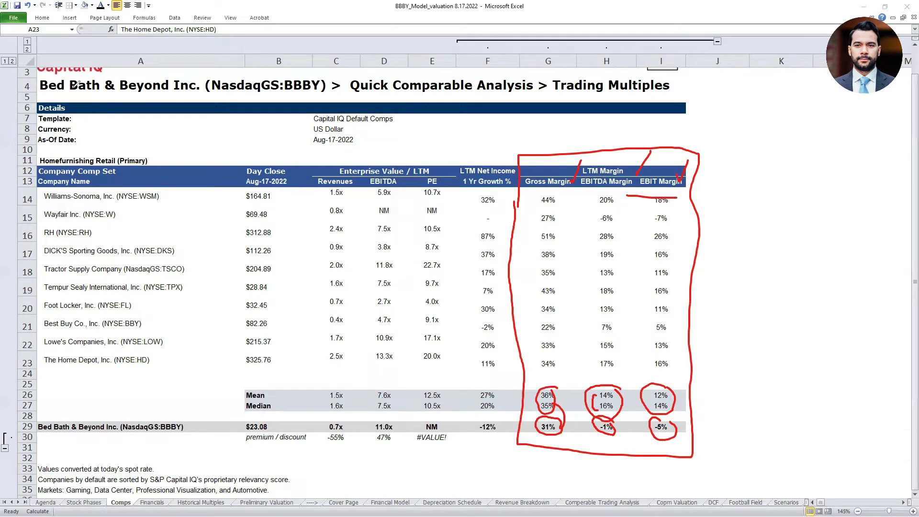
left_click(385, 426)
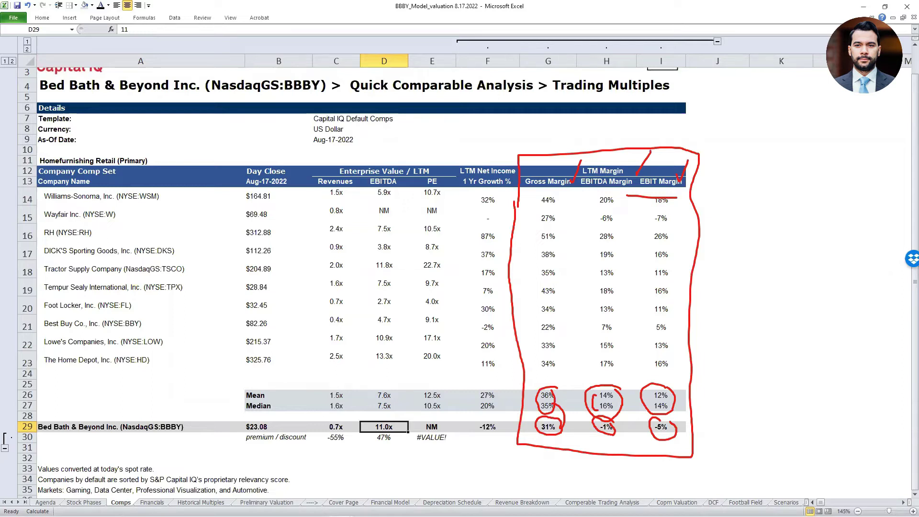
key("Escape")
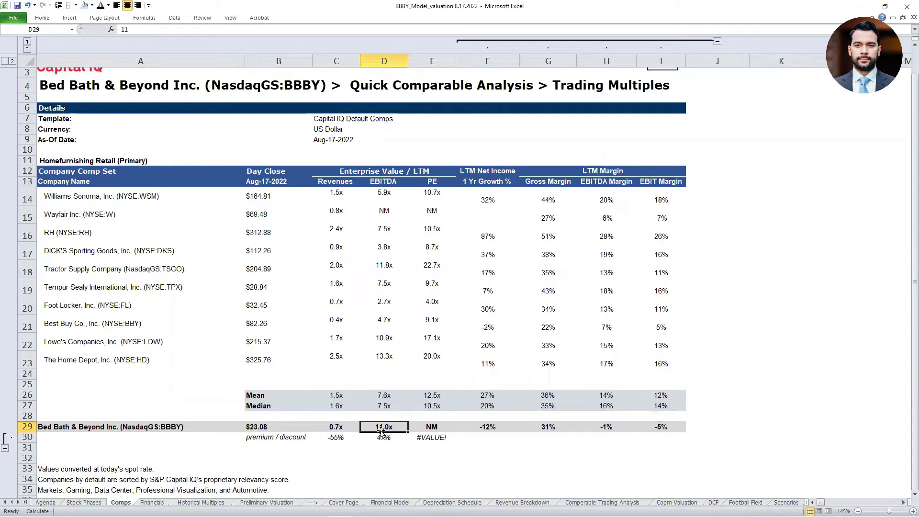
Compare Bed Bath & Beyond's EBITDA multiple with the peer median and examine its LTM margins.
left_click(379, 448)
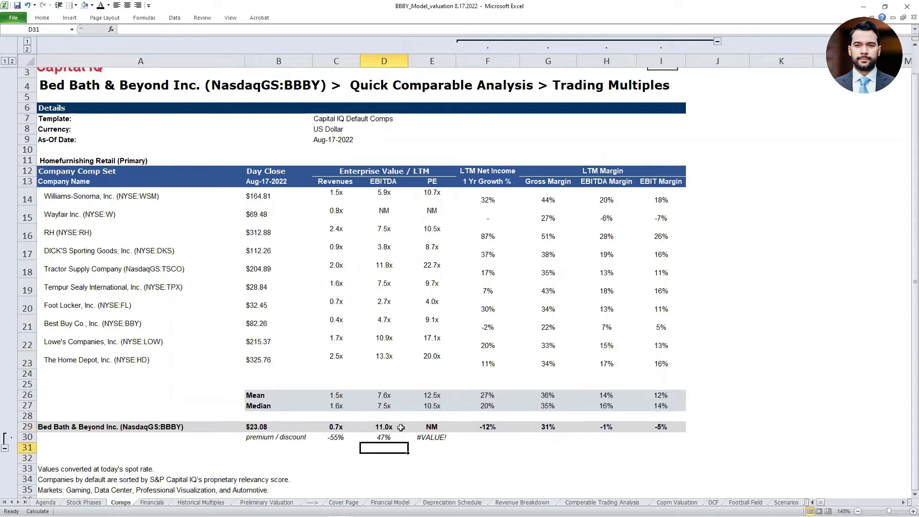
left_click(384, 406)
left_click(385, 426)
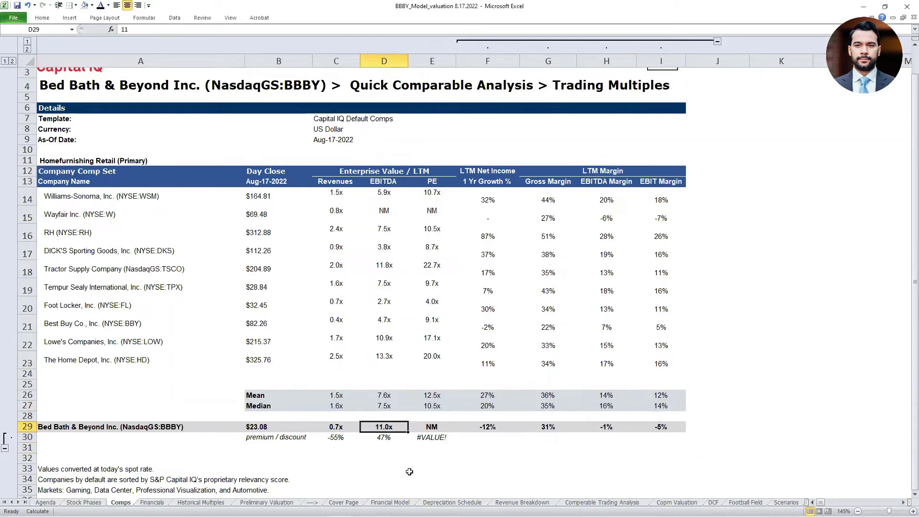
left_click_drag(535, 161, 673, 437)
left_click(607, 425)
left_click_drag(588, 414, 673, 437)
left_click(552, 465)
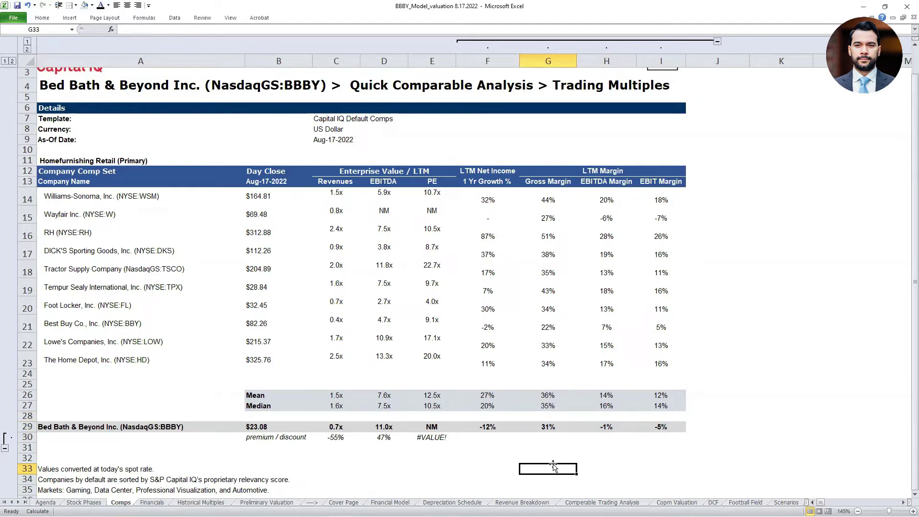
On the Financials sheet, box the 2018–2022 total revenue and growth figures and the matching revenue chart bars in red.
key("ctrl+Page_Down")
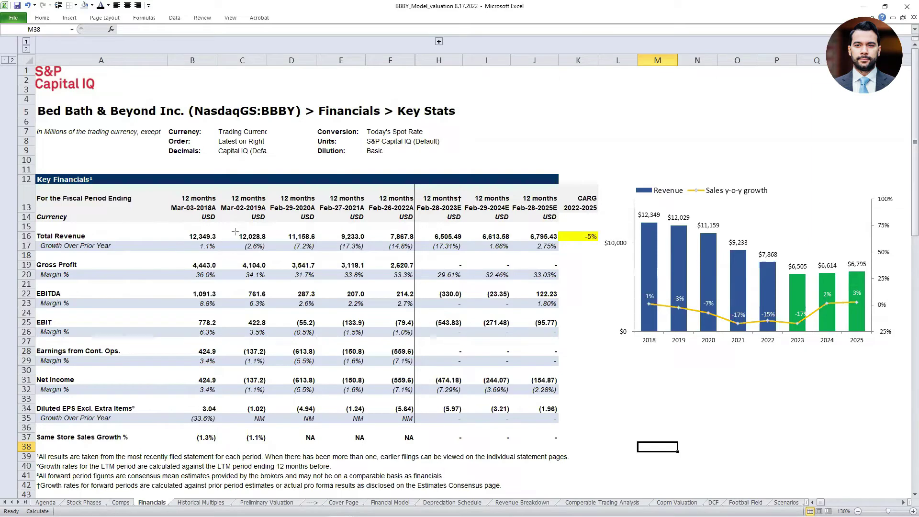
left_click_drag(182, 228, 415, 253)
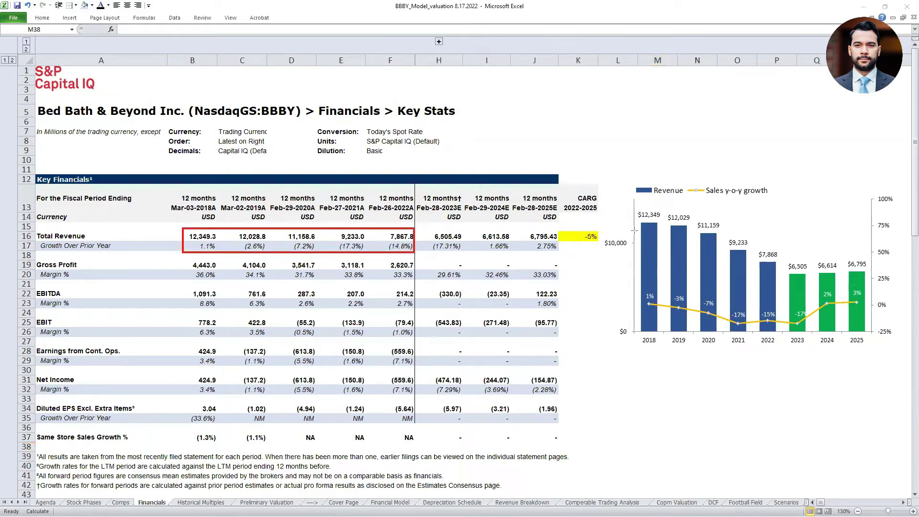
mouse_move(630, 197)
left_mouse_down()
mouse_move(650, 226)
mouse_move(781, 339)
mouse_move(781, 349)
left_mouse_up()
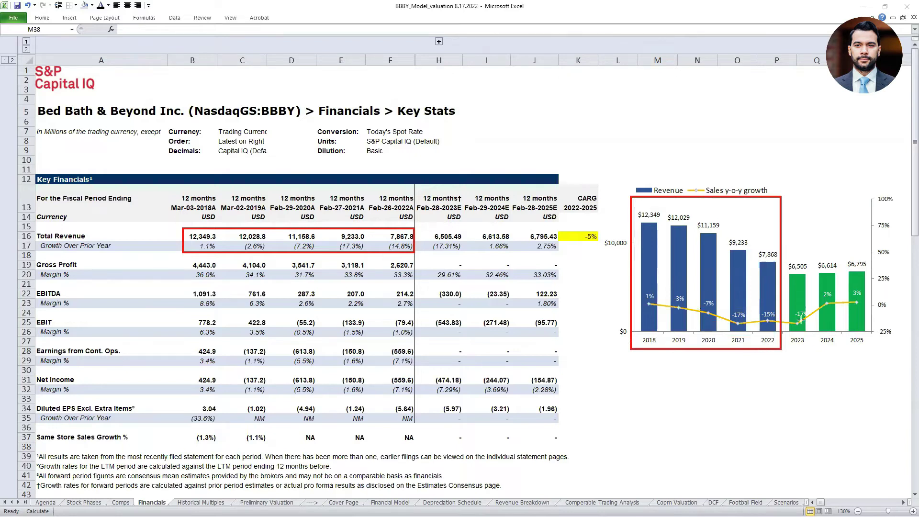
Box the 2023–2025 forecast bars, the 2024 and 2025 growth labels, and the matching revenue and growth figures in the table.
left_click_drag(784, 254, 877, 351)
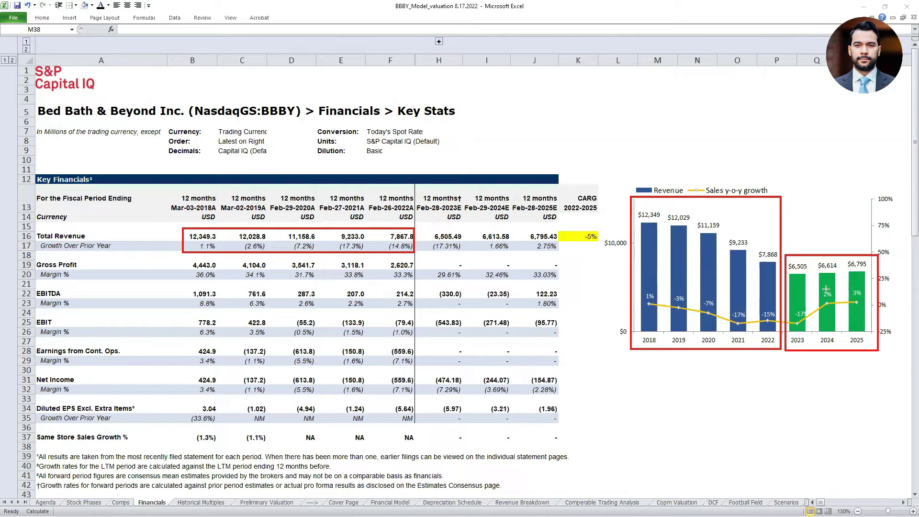
left_click_drag(818, 284, 835, 303)
left_click_drag(849, 282, 865, 298)
left_click_drag(476, 227, 558, 252)
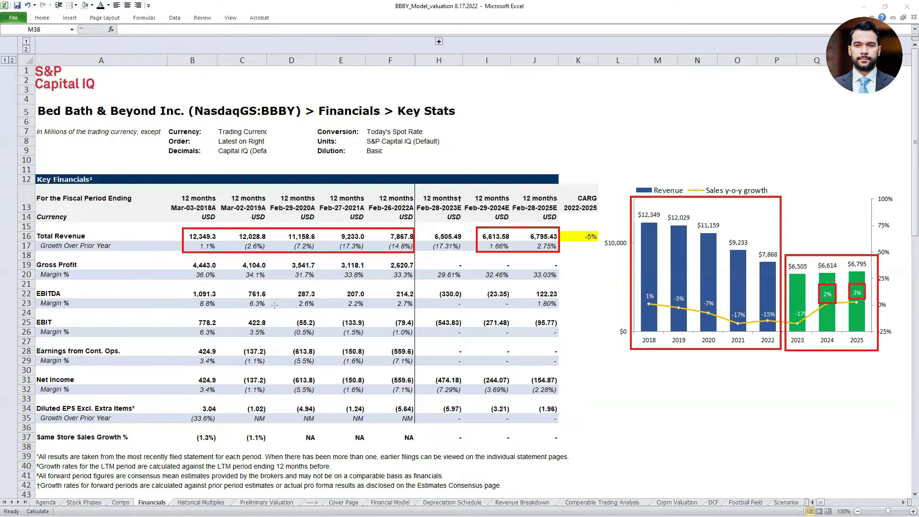
Box the EBITDA rows and their margin figures in red, and circle the 2022 EBITDA margin and the EBIT rows.
mouse_move(32, 286)
left_mouse_down()
mouse_move(172, 303)
mouse_move(559, 310)
left_mouse_up()
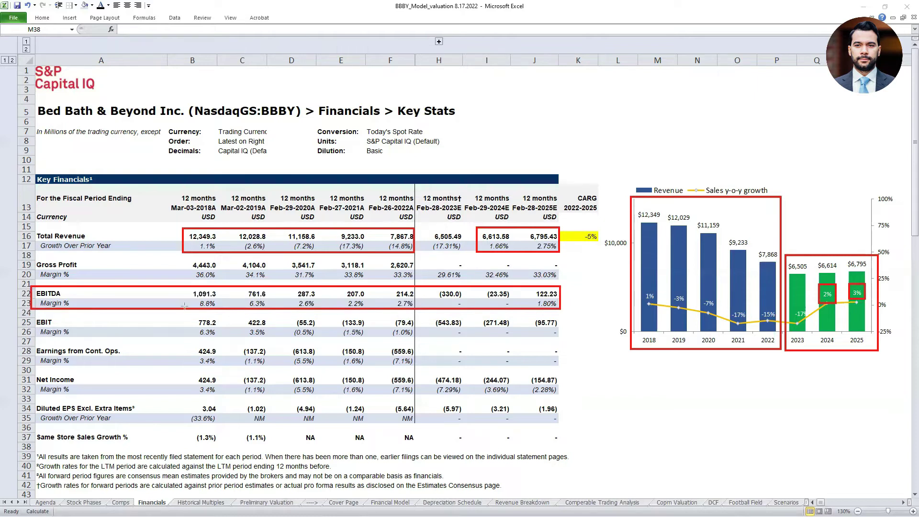
left_click_drag(187, 297, 413, 306)
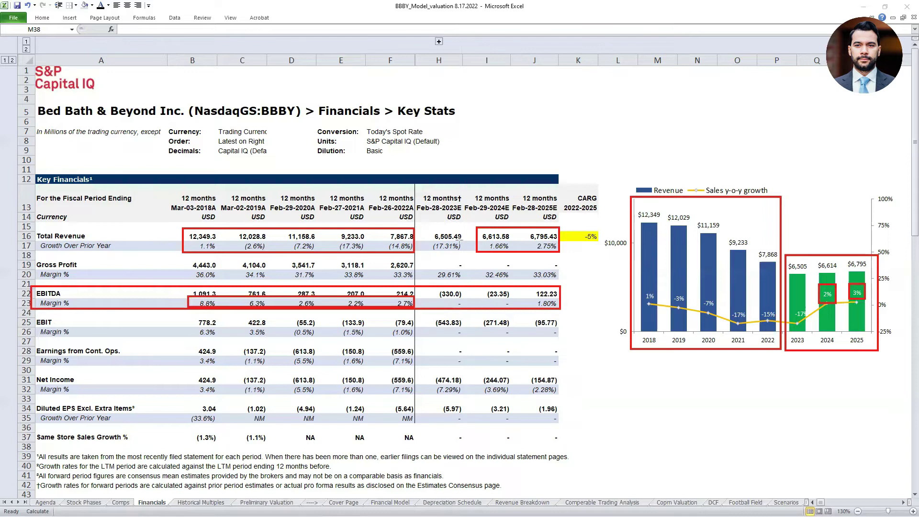
left_click_drag(433, 299, 558, 308)
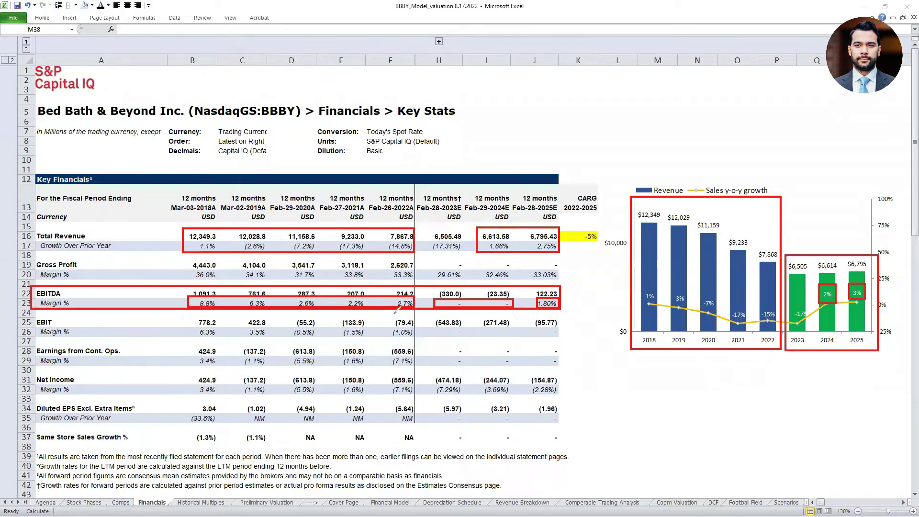
mouse_move(411, 295)
left_mouse_down()
mouse_move(395, 299)
mouse_move(404, 316)
mouse_move(416, 297)
left_mouse_up()
mouse_move(34, 341)
left_mouse_down()
mouse_move(23, 335)
mouse_move(41, 309)
mouse_move(550, 310)
mouse_move(514, 341)
mouse_move(181, 344)
mouse_move(53, 334)
left_mouse_up()
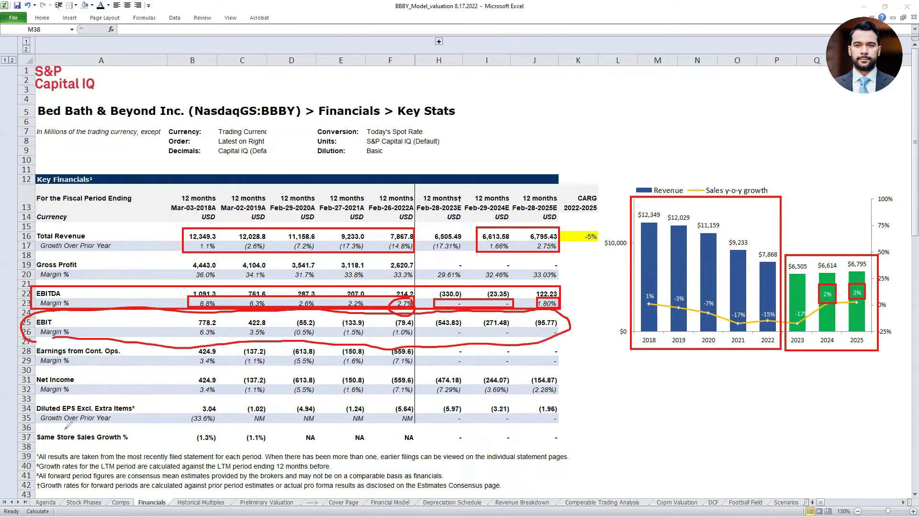
Circle and tick the 2023–2025 diluted EPS estimates, and clear all annotations from the Financials sheet.
mouse_move(572, 397)
left_mouse_down()
mouse_move(431, 402)
mouse_move(464, 427)
mouse_move(570, 398)
left_mouse_up()
mouse_move(467, 403)
left_mouse_down()
mouse_move(522, 409)
mouse_move(536, 398)
mouse_move(570, 412)
mouse_move(588, 395)
left_mouse_up()
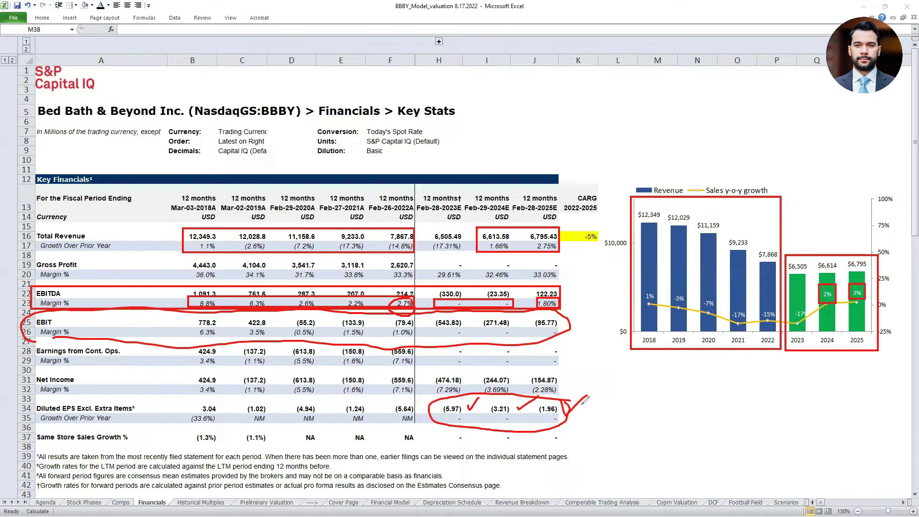
left_click_drag(585, 400, 588, 396)
key("Escape")
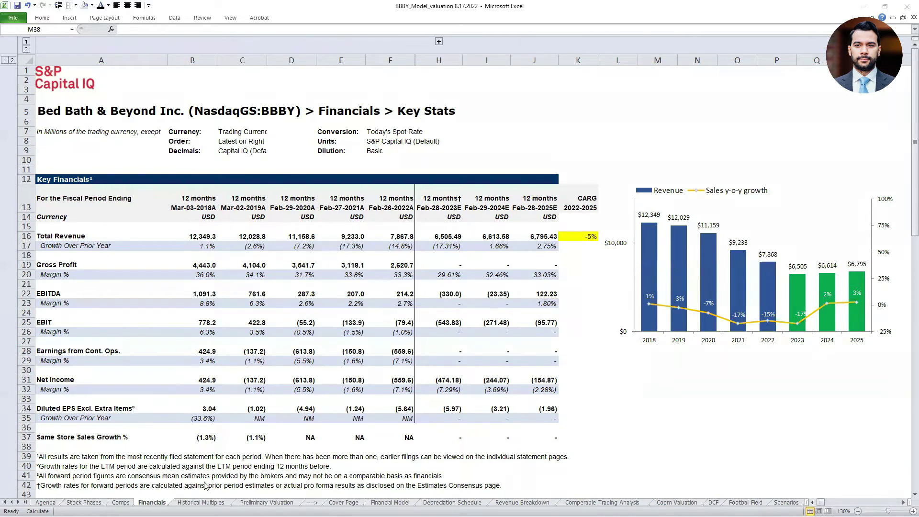
On the Historical Multiples sheet, mark the EV/Total Revenues chart's 1.5x high, 0.2x low, and the trough with its June 2018–January 2019 dates.
left_click(656, 447)
key("ctrl+Page_Down")
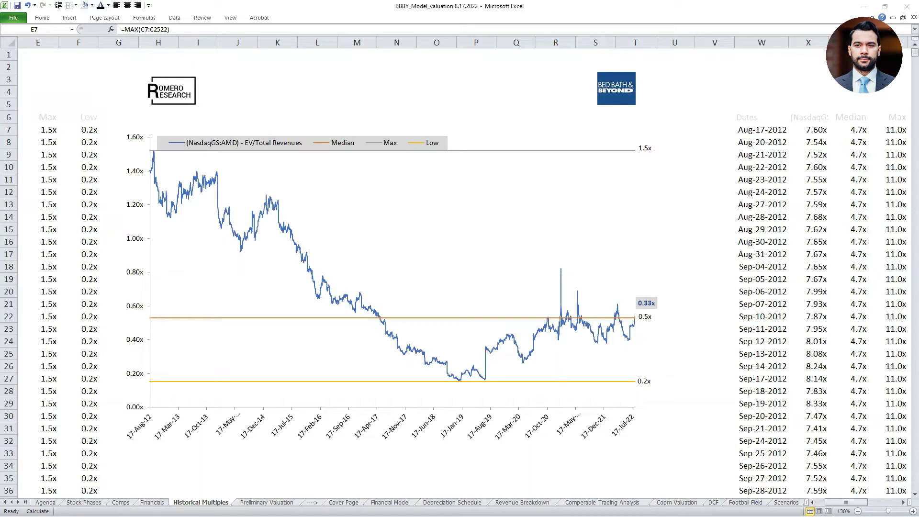
left_click(666, 137)
mouse_move(666, 137)
left_mouse_down()
mouse_move(607, 158)
mouse_move(664, 152)
mouse_move(663, 136)
mouse_move(635, 158)
mouse_move(655, 152)
left_mouse_up()
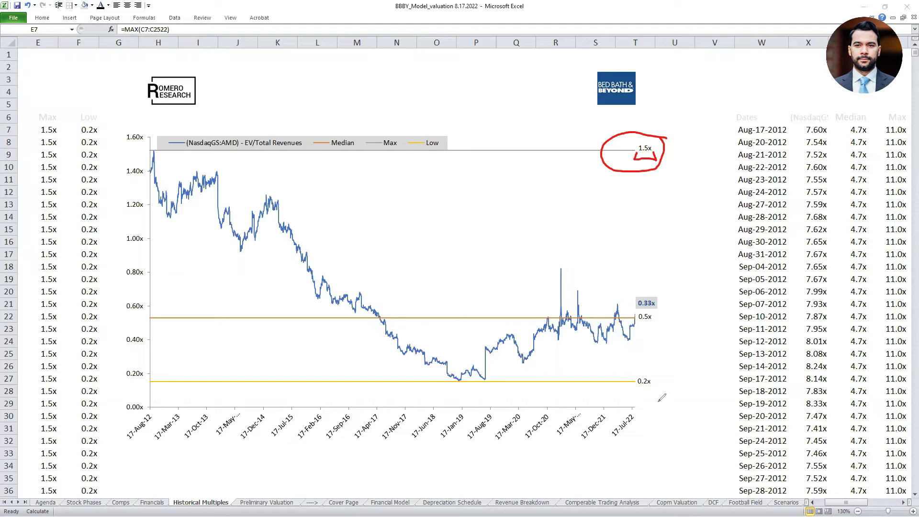
mouse_move(652, 369)
left_mouse_down()
mouse_move(642, 393)
mouse_move(654, 369)
left_mouse_up()
mouse_move(429, 398)
left_mouse_down()
mouse_move(460, 382)
mouse_move(477, 399)
left_mouse_up()
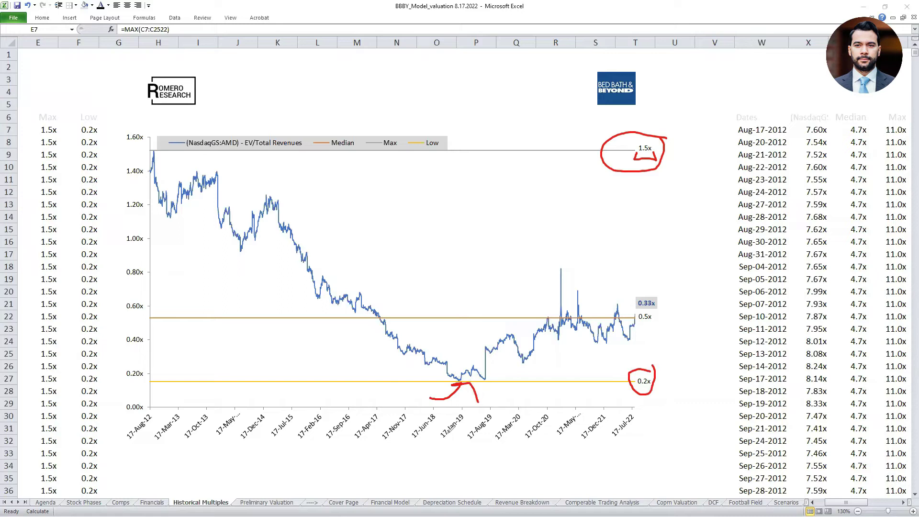
mouse_move(424, 435)
left_mouse_down()
mouse_move(421, 446)
mouse_move(461, 444)
mouse_move(460, 434)
left_mouse_up()
Circle the 0.5x median label with an arrow at the latest point of the revenue multiple line, and clear the annotations.
mouse_move(651, 310)
left_mouse_down()
mouse_move(634, 322)
mouse_move(659, 312)
left_mouse_up()
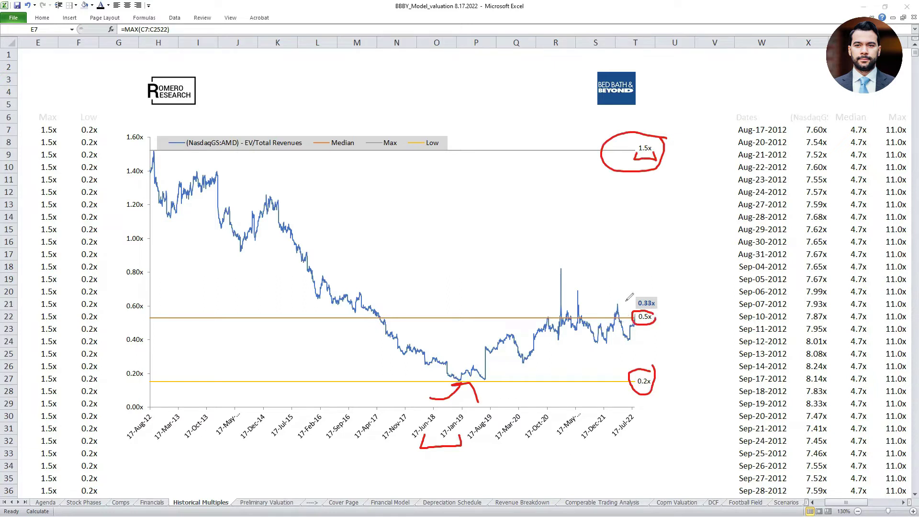
mouse_move(630, 297)
left_mouse_down()
mouse_move(628, 310)
mouse_move(635, 304)
left_mouse_up()
left_click(640, 304)
left_click(241, 485)
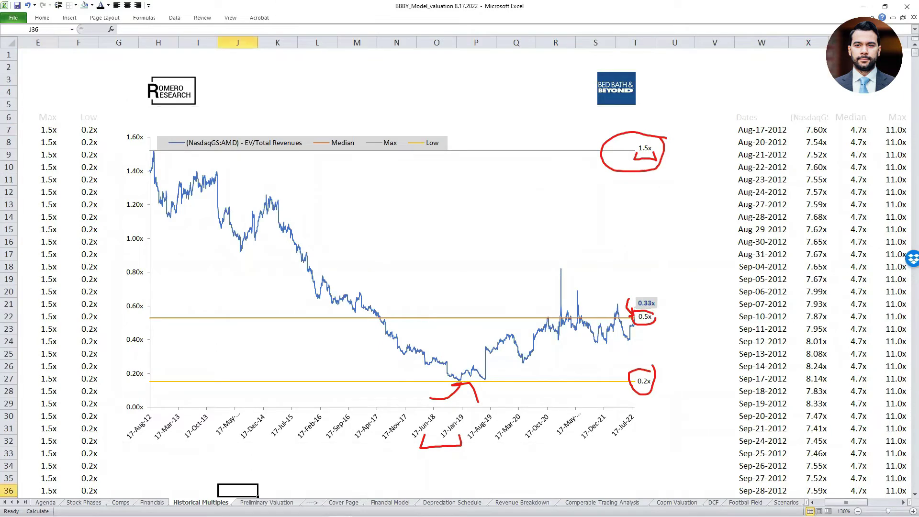
key("Escape")
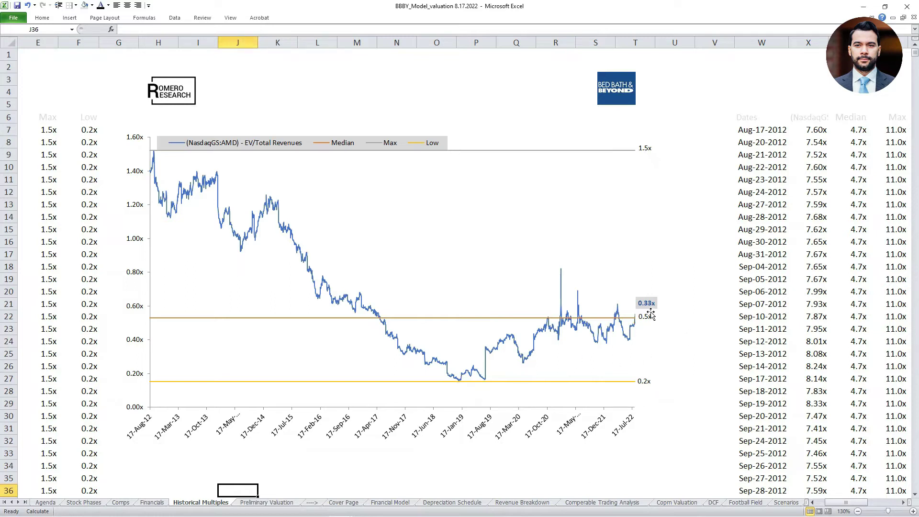
Update the EV/Total Revenues chart's current multiple label to 0.68x from the August 17, 2022 data point, and briefly circle it.
left_click(216, 444)
key("ctrl+Left")
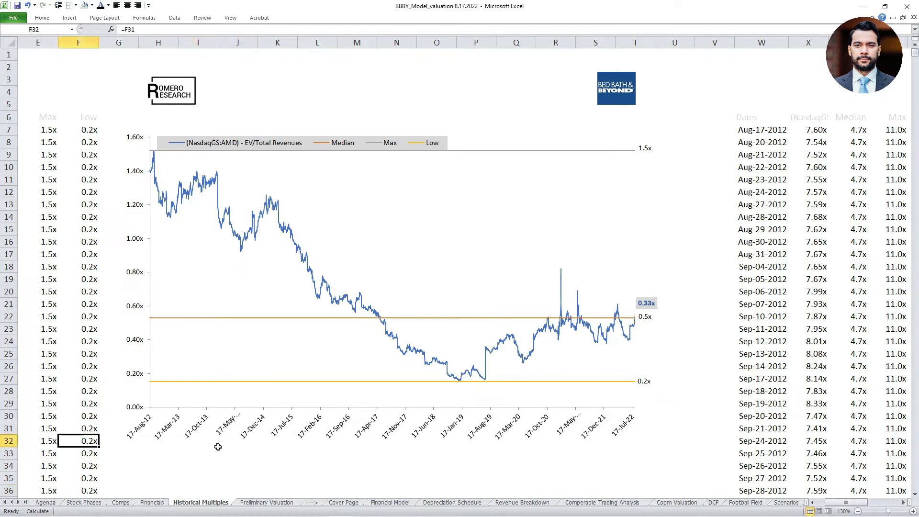
key("ctrl+Left")
key("ctrl+Down")
key("Down")
key("Right")
key("Up")
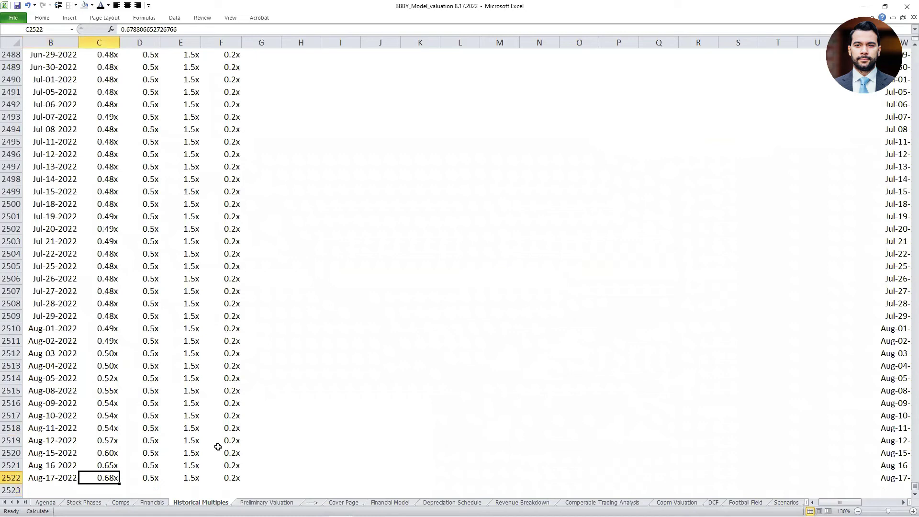
key("ctrl+Up")
key("ctrl+Up")
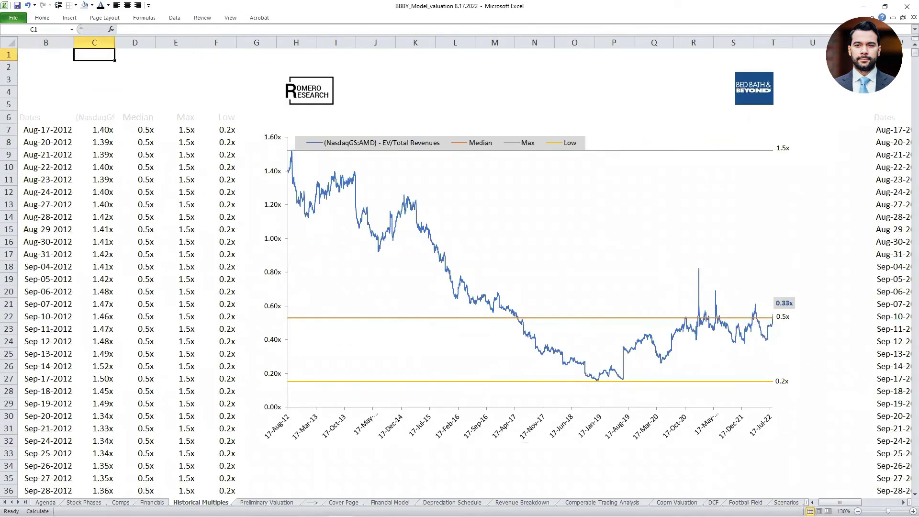
left_click(782, 302)
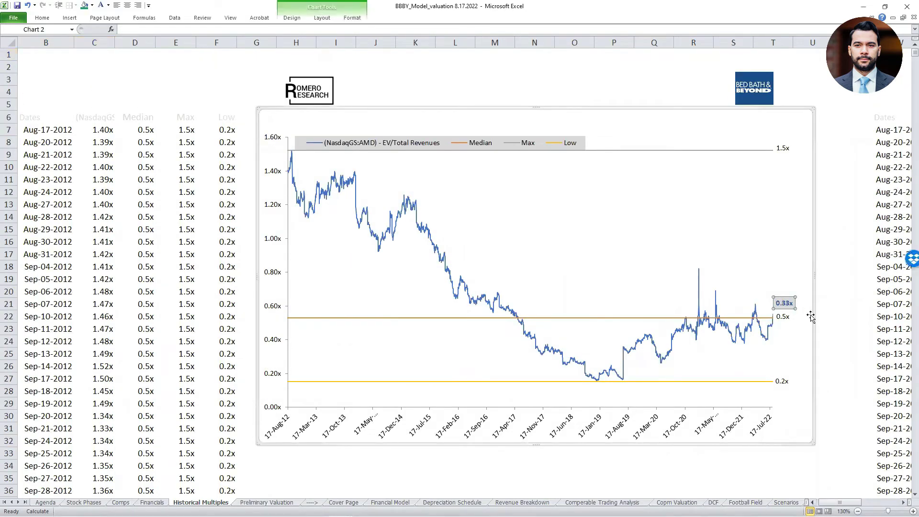
left_click(783, 303)
type("68")
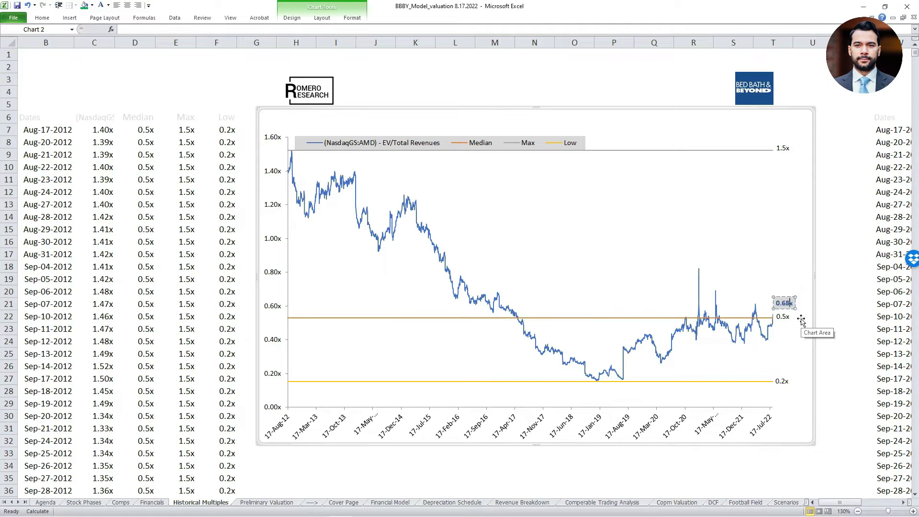
left_click(813, 344)
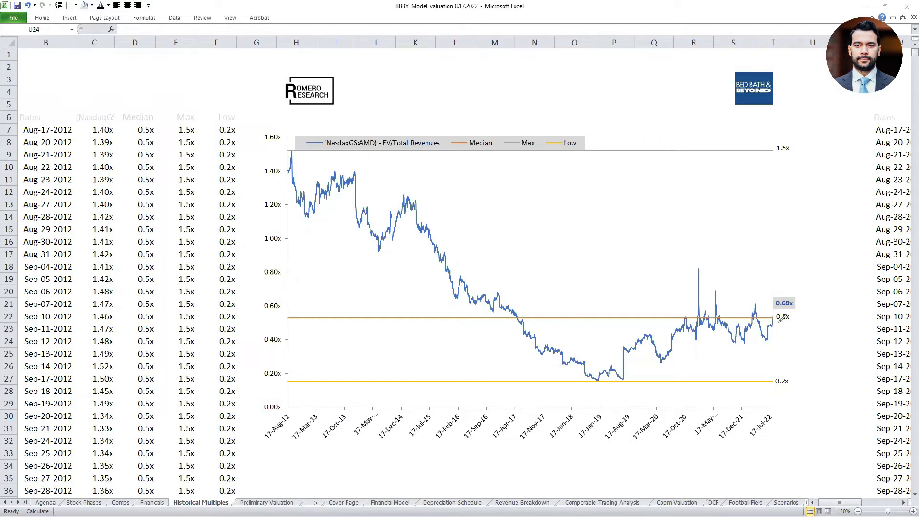
mouse_move(796, 310)
left_mouse_down()
mouse_move(762, 317)
mouse_move(799, 322)
mouse_move(799, 305)
left_mouse_up()
key("Escape")
On the EV/EBITDA chart, circle the recent spike in the multiple and bracket the full 2012–2022 date axis.
scroll(893, 498, "right", 2)
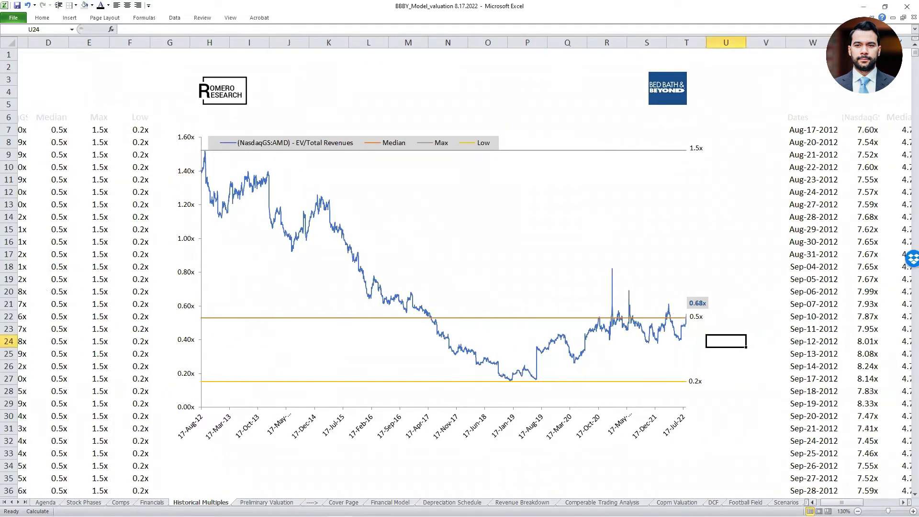
scroll(459, 268, "right", 3)
scroll(459, 268, "right", 6)
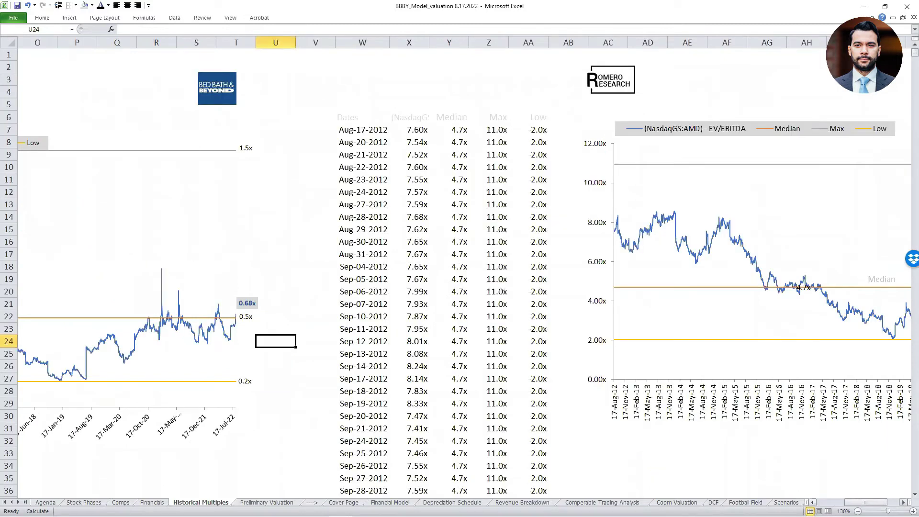
scroll(460, 268, "right", 1)
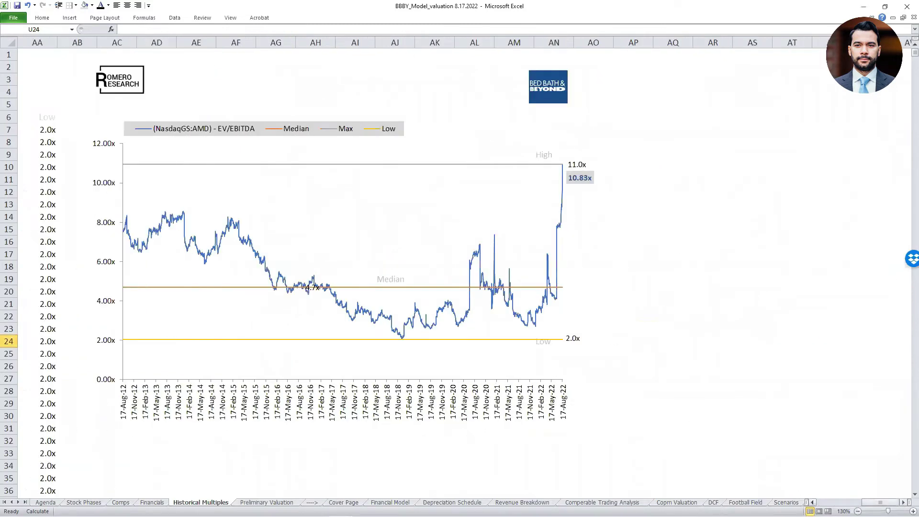
scroll(459, 268, "left", 1)
left_click(831, 415)
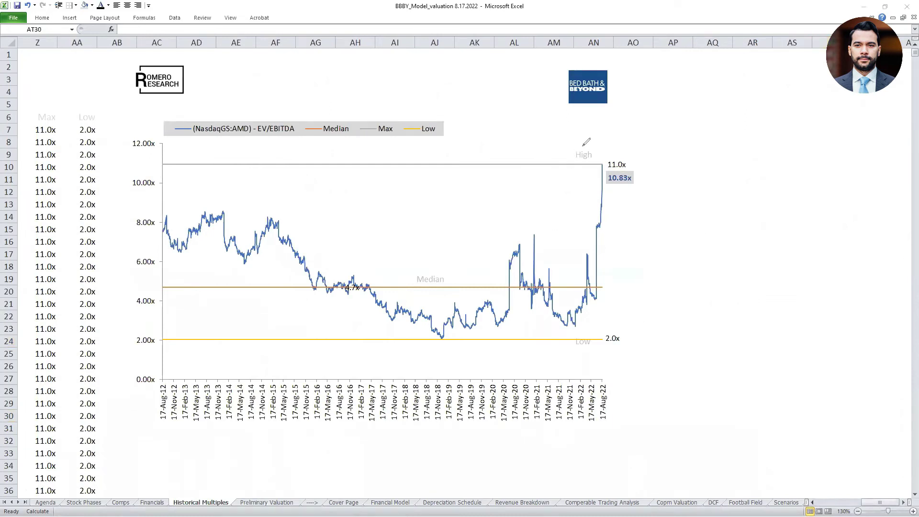
left_click_drag(610, 151, 568, 239)
mouse_move(564, 280)
left_mouse_down()
mouse_move(585, 349)
mouse_move(678, 231)
mouse_move(631, 139)
mouse_move(606, 149)
left_mouse_up()
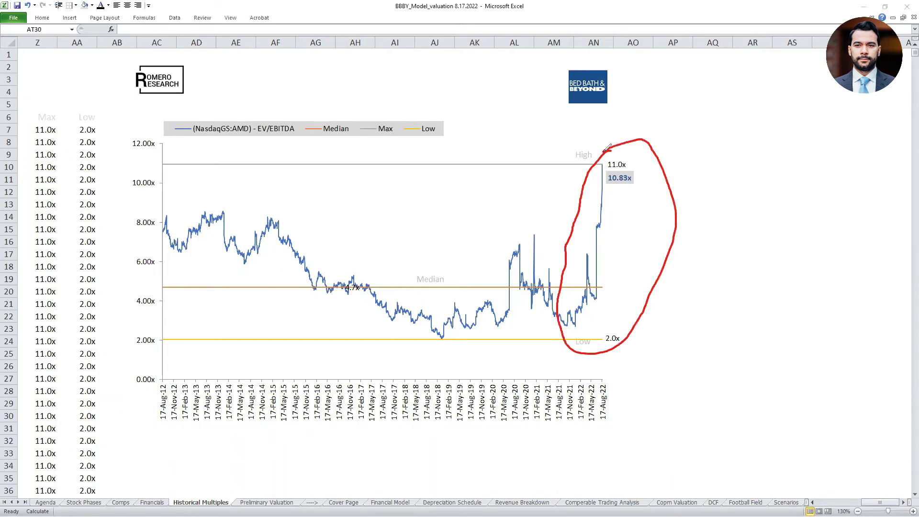
left_click_drag(157, 429, 613, 433)
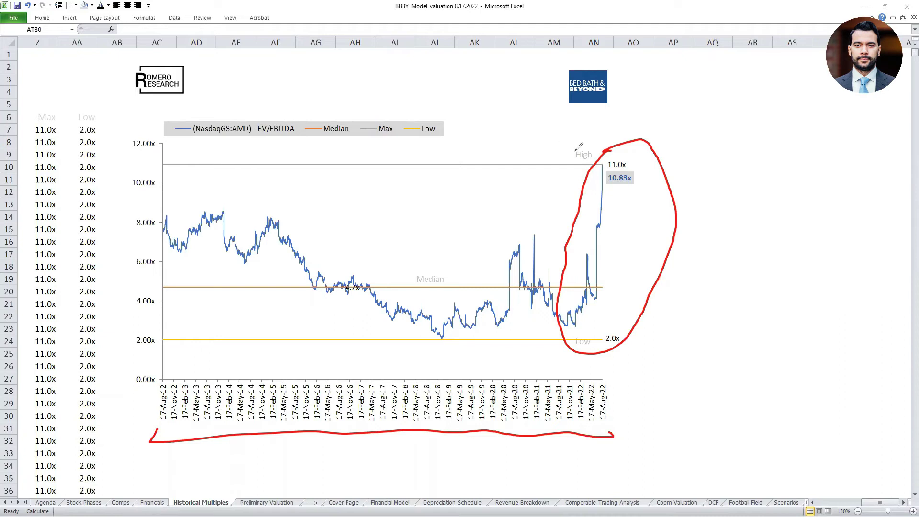
Mark the 11.0x high, the current 10.83x multiple and the Median label on the EV/EBITDA chart, and clear the annotations.
mouse_move(635, 156)
left_mouse_down()
mouse_move(605, 152)
mouse_move(602, 165)
mouse_move(634, 163)
mouse_move(636, 152)
left_mouse_up()
left_click_drag(606, 185, 632, 187)
mouse_move(602, 176)
left_mouse_down()
mouse_move(599, 161)
mouse_move(623, 157)
mouse_move(651, 262)
left_mouse_up()
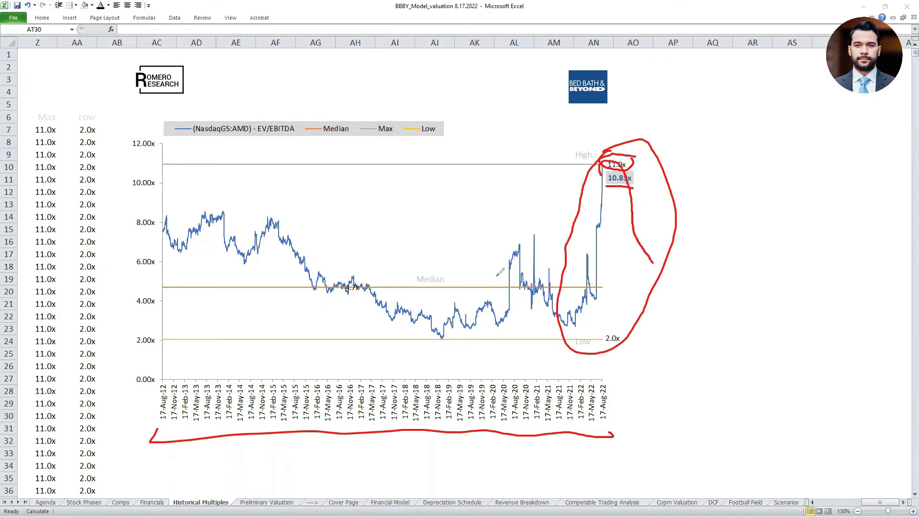
mouse_move(451, 271)
left_mouse_down()
mouse_move(417, 293)
mouse_move(452, 272)
left_mouse_up()
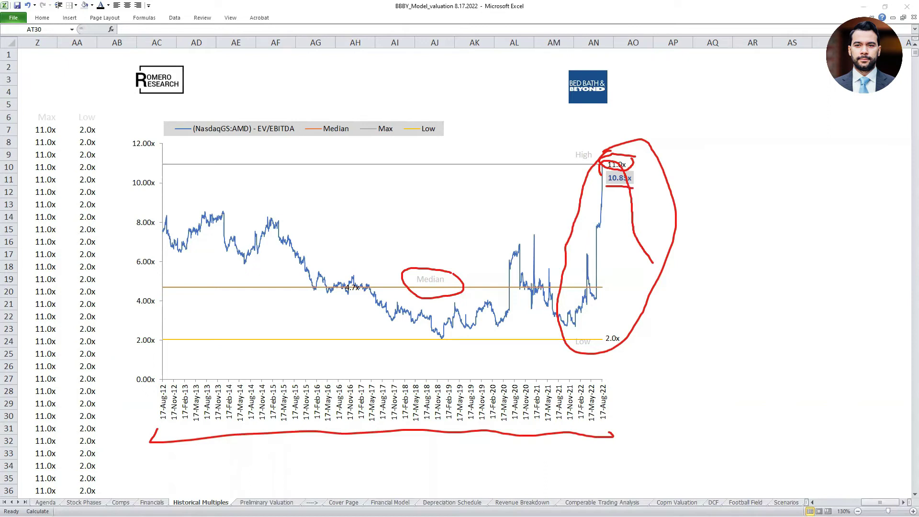
key("Escape")
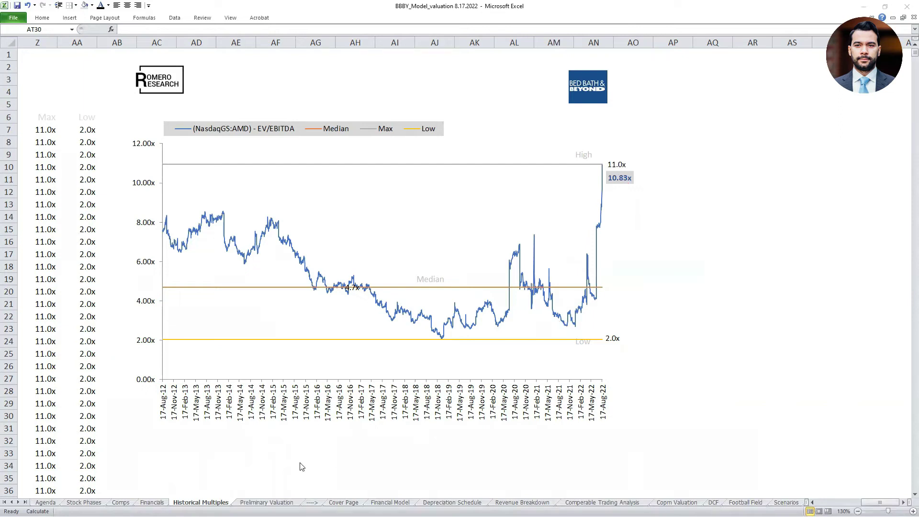
On the Preliminary Valuation sheet, link 2019A Sales in D10 to the total revenue in cell C16 of the Financials sheet.
left_click(272, 465)
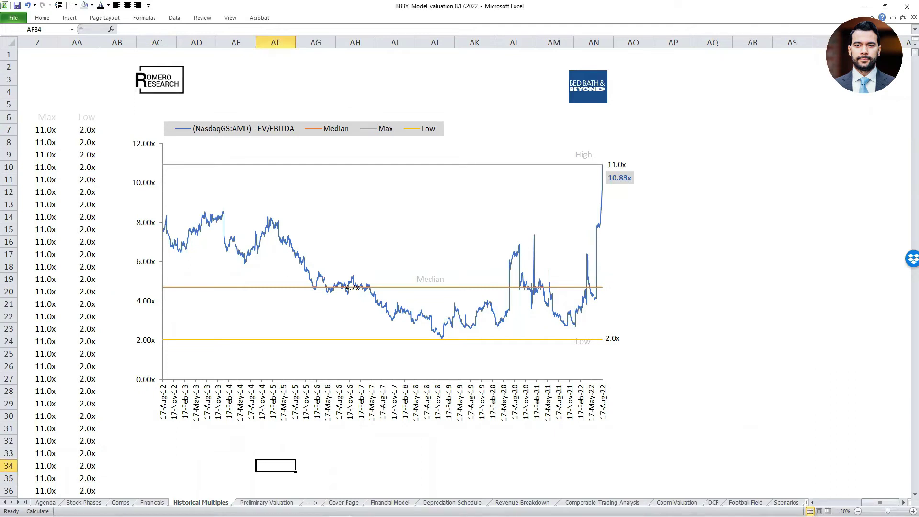
key("ctrl+Page_Down")
left_click(89, 218)
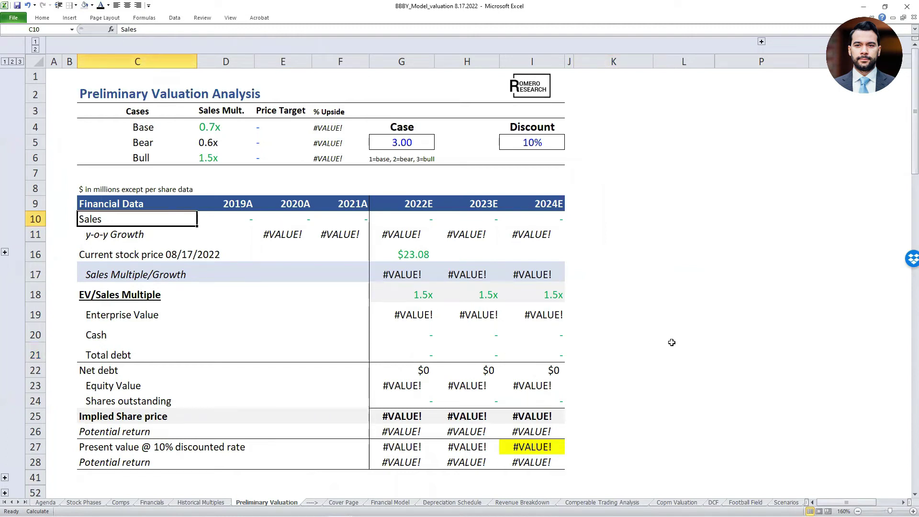
key("Right")
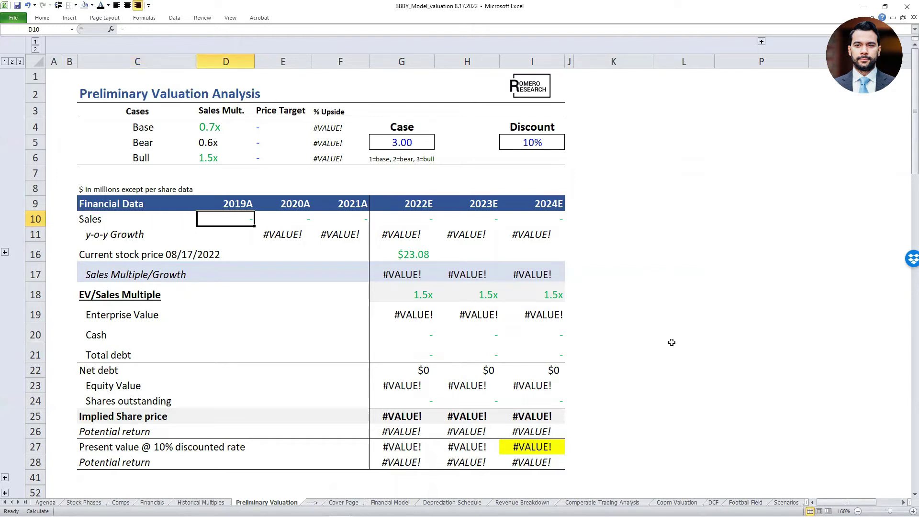
type("=")
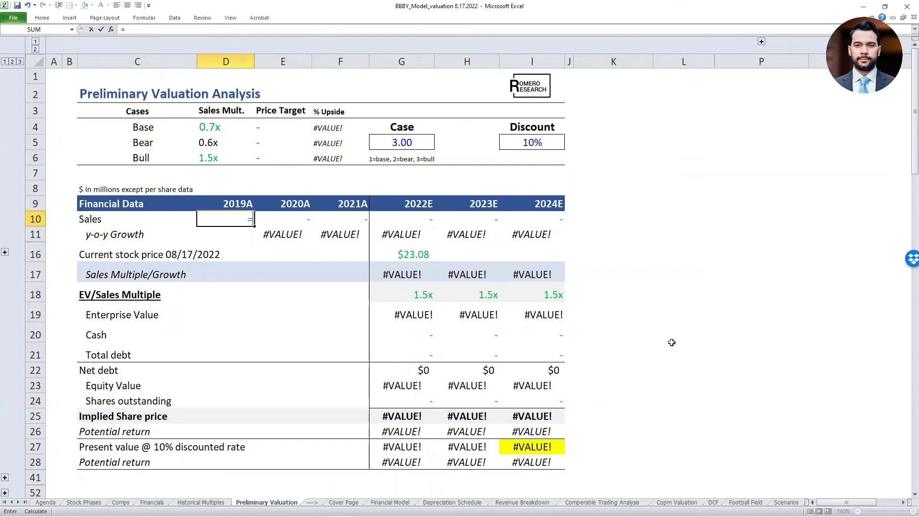
key("ctrl+Page_Up")
key("ctrl+Page_Up")
key("Down")
key("Down")
key("Down")
key("Down")
key("Down")
key("Down")
key("Down")
key("Down")
key("Down")
key("Down")
key("Down")
key("Down")
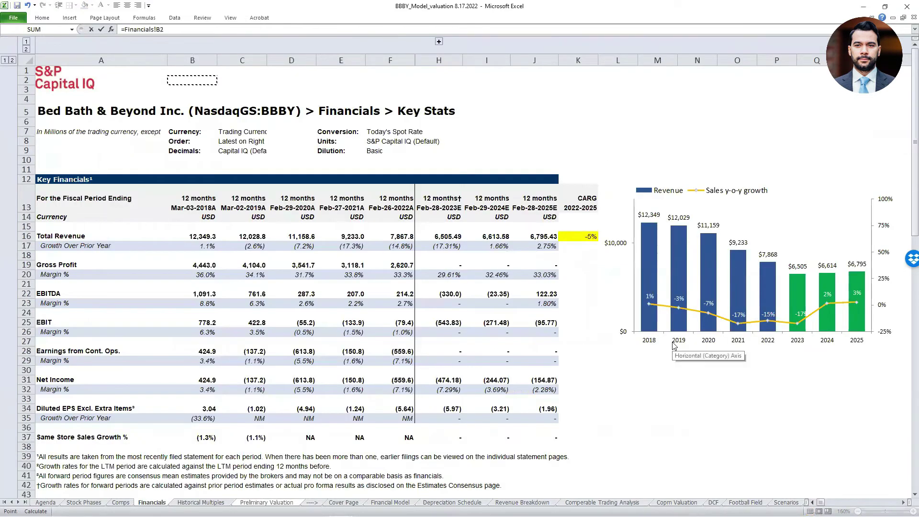
key("Right")
key("Down")
key("Return")
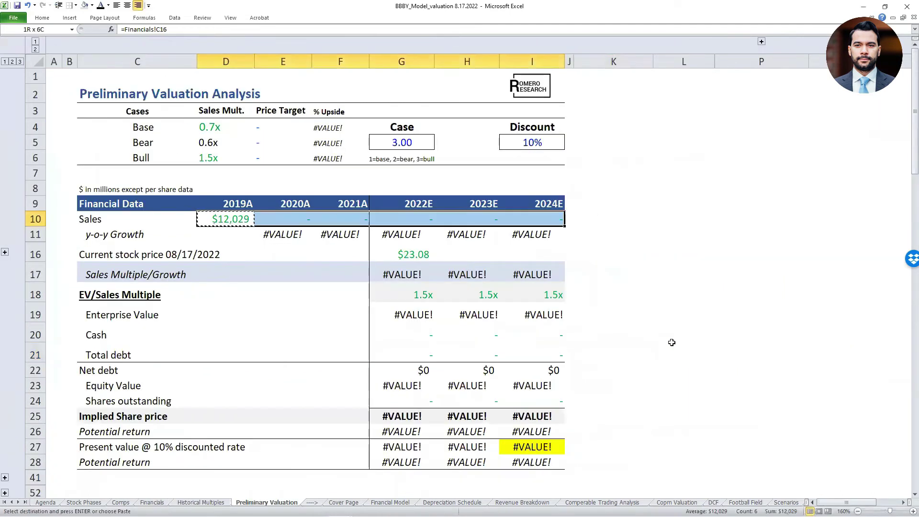
Copy the 2019A sales link across to 2020A and 2021A, and check the copied cell references.
key("ctrl+c")
key("shift+Right")
key("shift+Right")
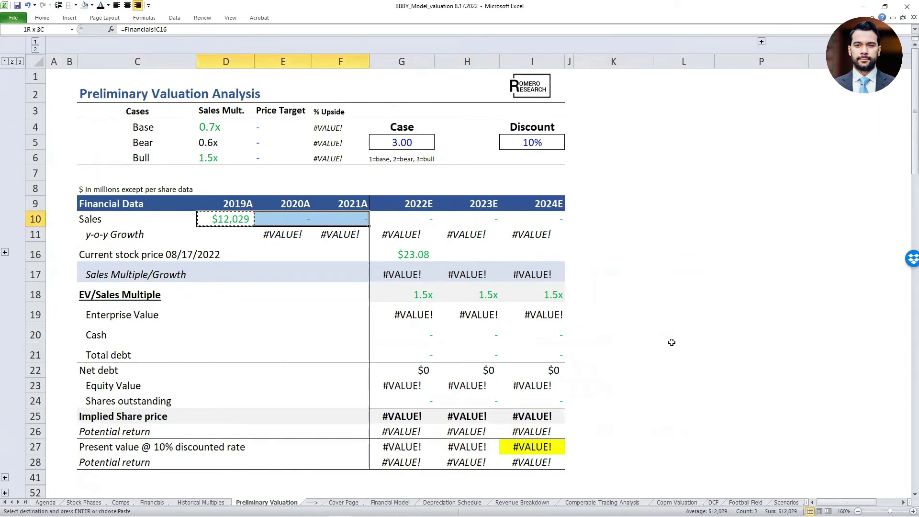
key("ctrl+alt+v")
key("Return")
key("F2")
key("Escape")
key("Right")
key("Right")
key("F2")
key("Escape")
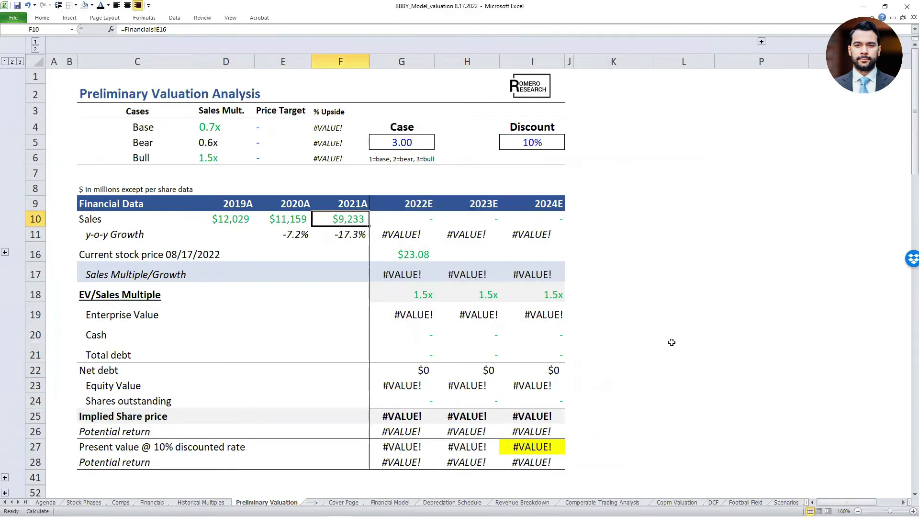
Trace the sales link in F10 to its source cell on the Financials sheet and return to the Preliminary Valuation sheet.
key("ctrl+bracketleft")
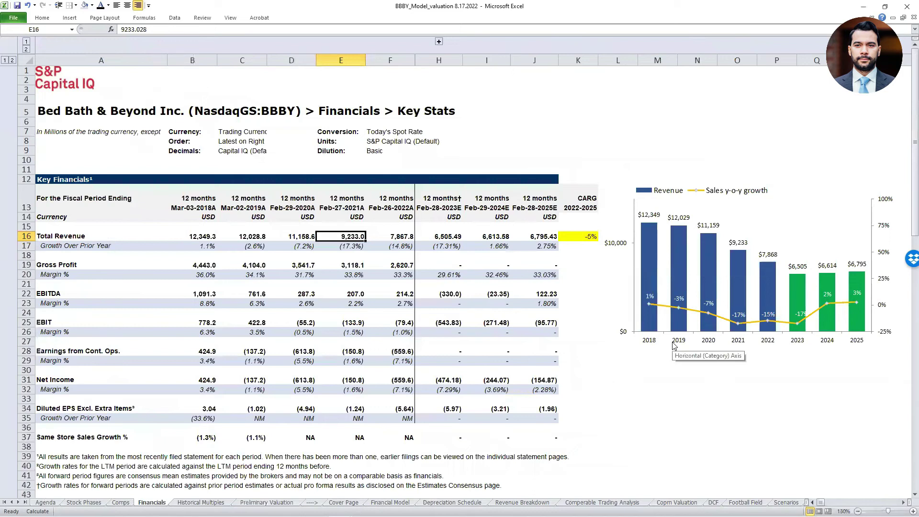
key("F5")
key("Return")
Set the first year heading of the Financial Data table, in D9, to 2020.
key("Right")
key("Left")
key("Left")
key("Left")
key("Up")
type("202")
key("ctrl+Return")
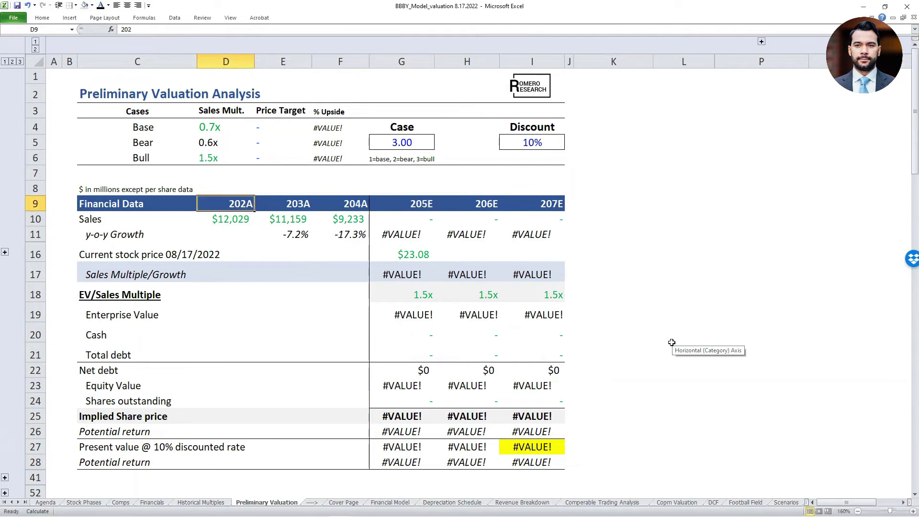
type("0")
key("ctrl+Return")
Relink the 2020A Sales in D10 to the total revenue in cell D16 of the Financials sheet.
key("Down")
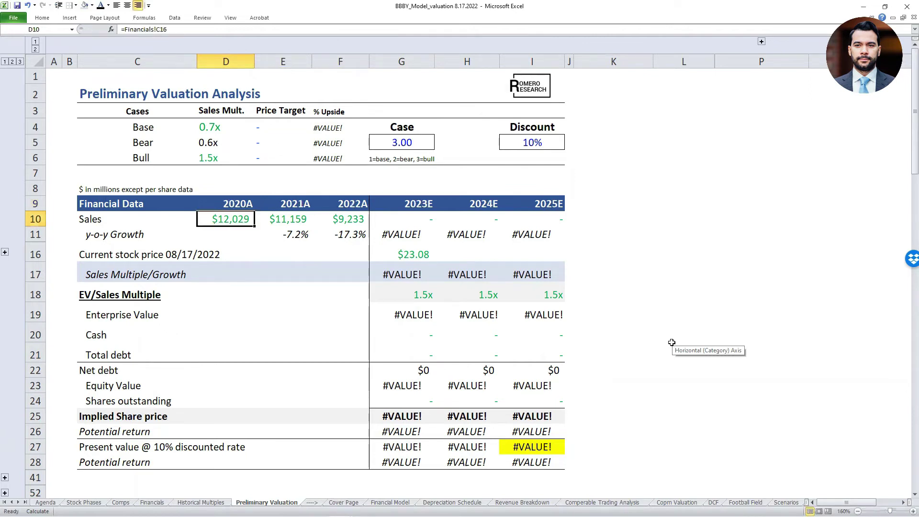
type("=")
key("ctrl+Page_Up")
key("ctrl+Page_Up")
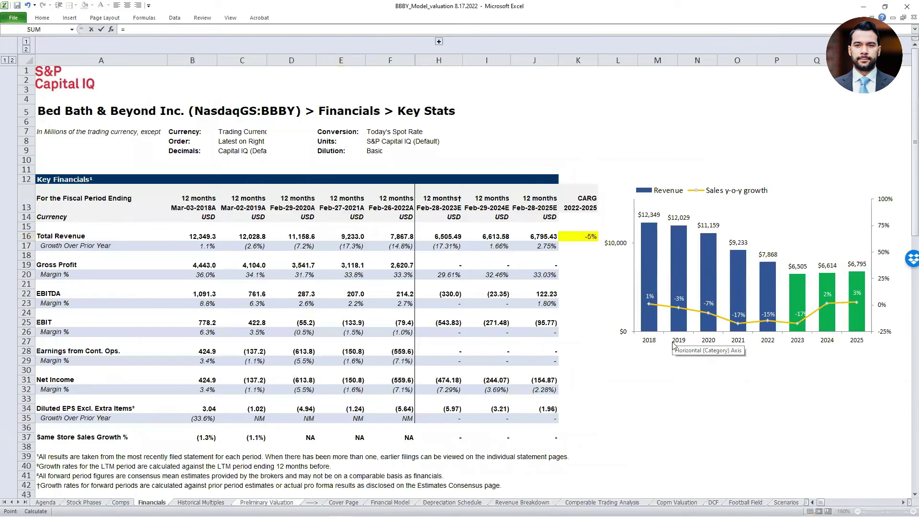
key("Right")
key("Right")
key("Down")
key("Down")
key("Down")
key("Down")
key("Right")
key("Down")
key("ctrl+Return")
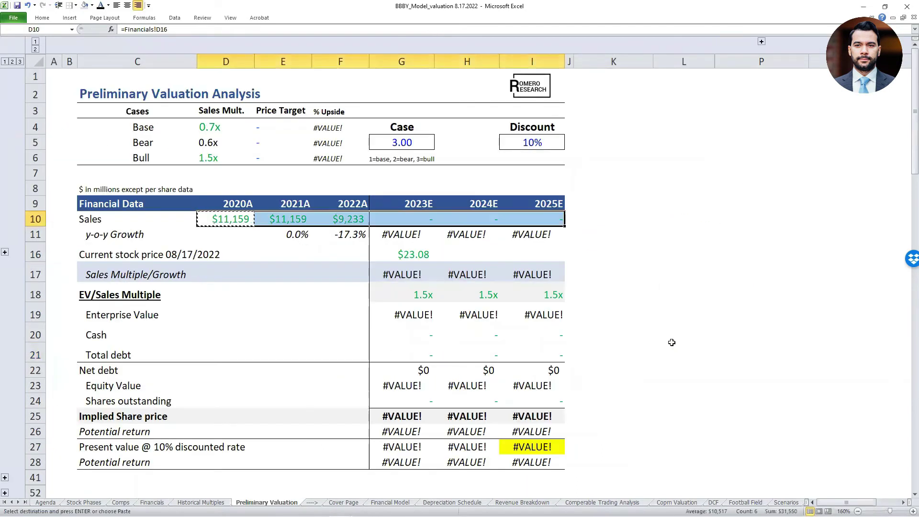
Copy the 2020A sales formula across to 2021A and 2022A, and trace the 2022A link to its source on Financials.
key("ctrl+c")
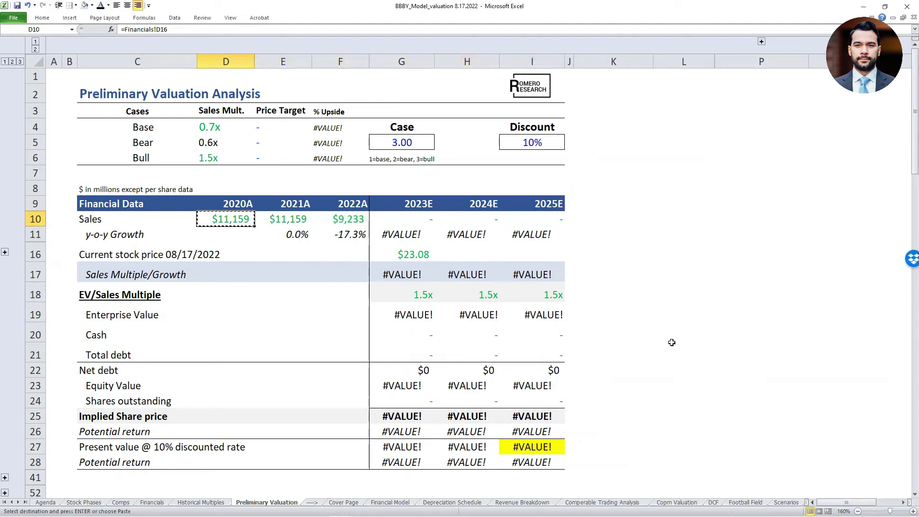
key("Right")
key("shift+Right")
key("alt+e")
key("s")
key("f")
key("Return")
key("Right")
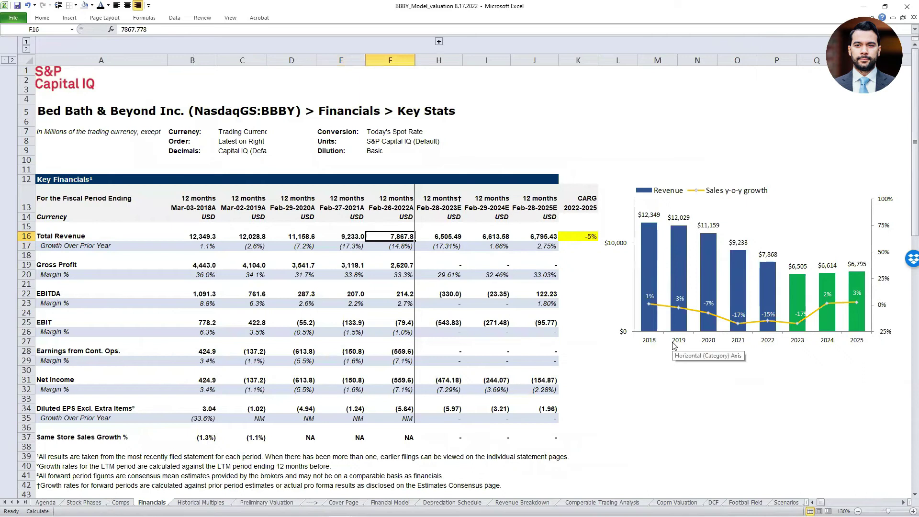
Link the 2023E Sales in G10 to the projected total revenue in cell H16 of the Financials sheet.
key("Right")
type("=")
key("ctrl+Page_Up")
key("ctrl+Page_Up")
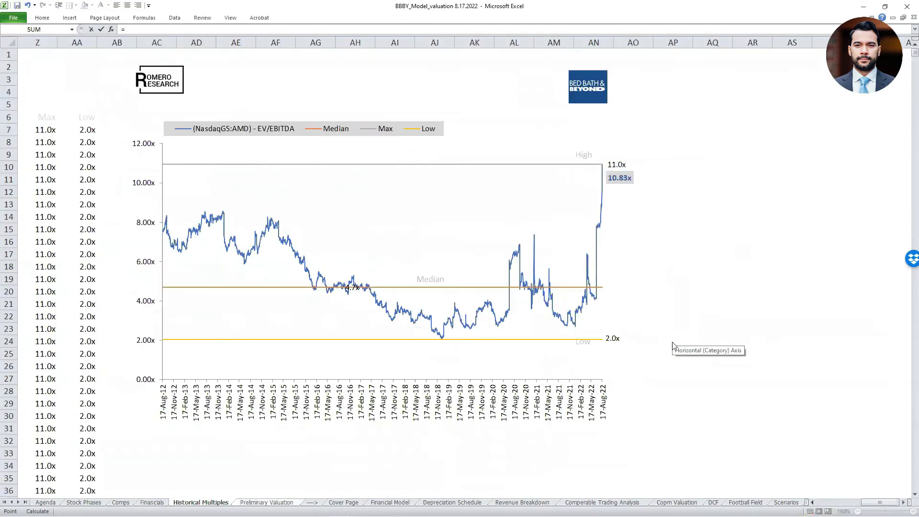
key("Down")
key("Down")
key("Down")
key("Down")
key("Down")
key("Down")
key("Down")
key("Down")
key("Down")
key("Down")
key("Down")
key("Down")
key("Down")
key("Down")
key("Right")
key("Right")
key("Right")
key("Right")
key("Right")
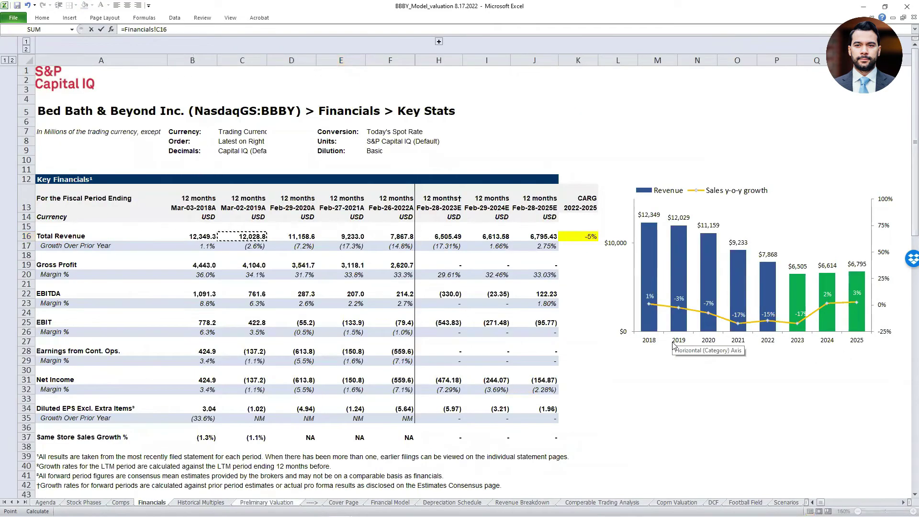
key("ctrl+Return")
Copy the 2023E sales link across to 2024E and 2025E.
key("ctrl+c")
key("shift+Right")
key("shift+Right")
key("ctrl+v")
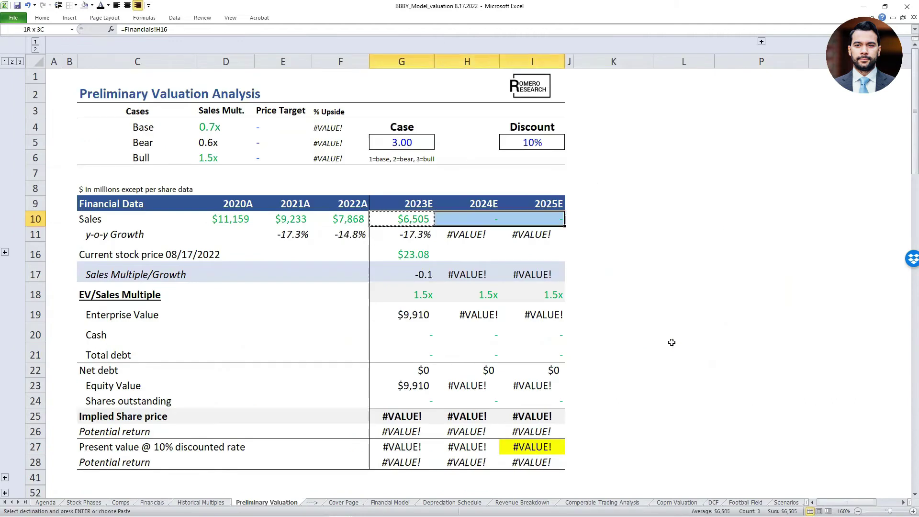
key("ctrl+alt+v")
key("Escape")
Check the formulas behind the 2024E and 2023E sales and the 2023E year-over-year growth.
key("Right")
key("F2")
key("Escape")
key("Left")
key("F2")
key("Escape")
key("Right")
key("Right")
key("Down")
key("Left")
key("Left")
key("F2")
key("Escape")
Check the current stock price formula and trace it to its source cell on the Comps sheet.
key("Right")
key("Right")
key("Down")
key("Left")
key("Left")
key("F2")
key("Escape")
key("ctrl+bracketleft")
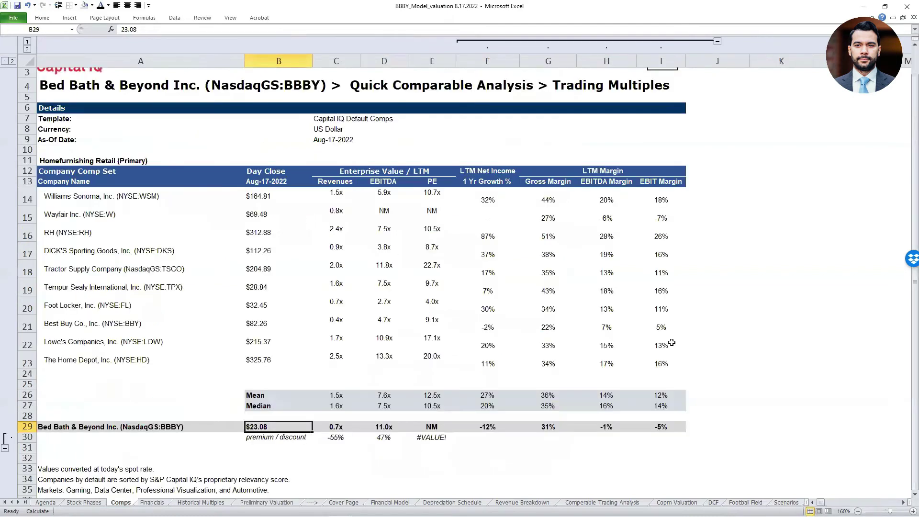
key("F5")
key("Return")
Check the formulas in the Sales Multiple/Growth and EV/Sales Multiple rows.
key("Down")
key("F2")
key("Escape")
key("Right")
key("Right")
key("Down")
key("Left")
key("F2")
key("Escape")
Point out the Base, Bear and Bull entries in the Cases table by selecting C4 through C6.
key("Right")
key("Up")
key("Left")
key("Left")
key("ctrl+Up")
key("Up")
key("Up")
key("Up")
key("Up")
key("Left")
key("Left")
key("Left")
key("Left")
key("Left")
key("Up")
key("Right")
key("shift+space")
key("Left")
key("Right")
key("shift+Down")
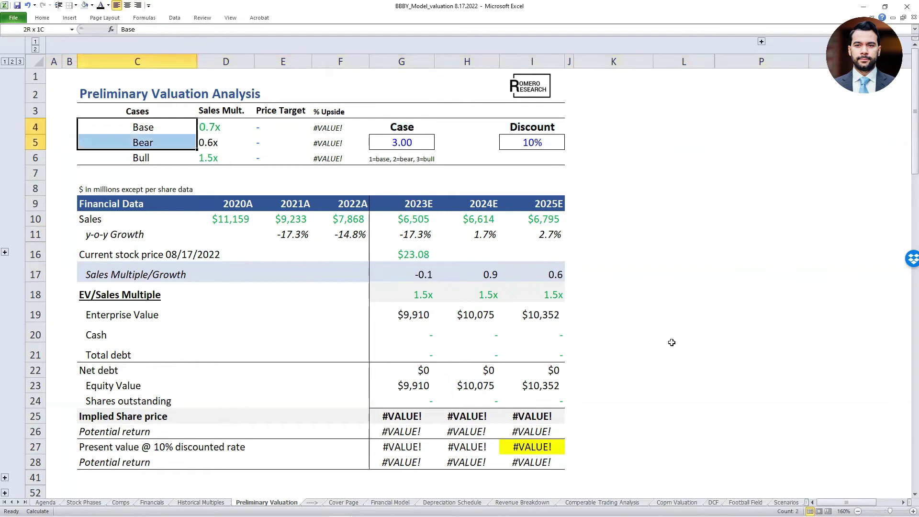
key("shift+Down")
key("shift+space")
key("Right")
key("Left")
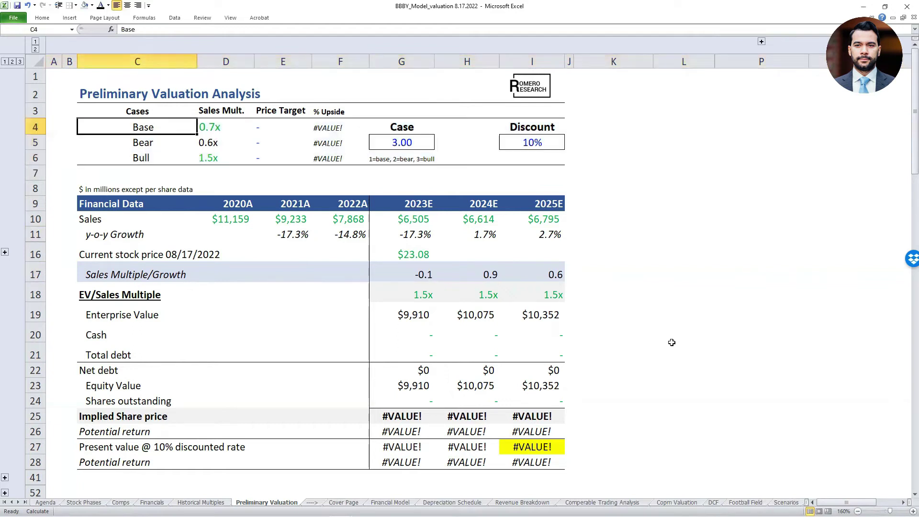
Trace the Base case sales multiple to its source on the Comps sheet and return to the valuation.
key("Right")
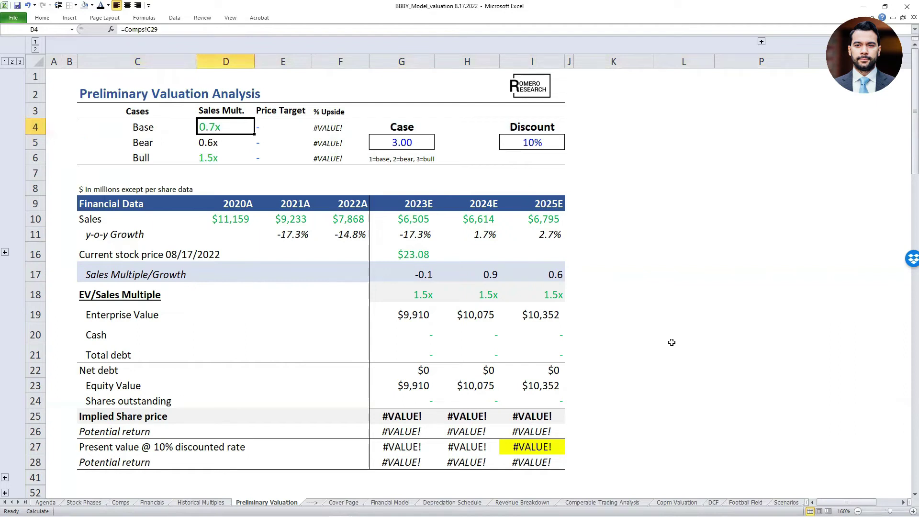
key("ctrl+bracketleft")
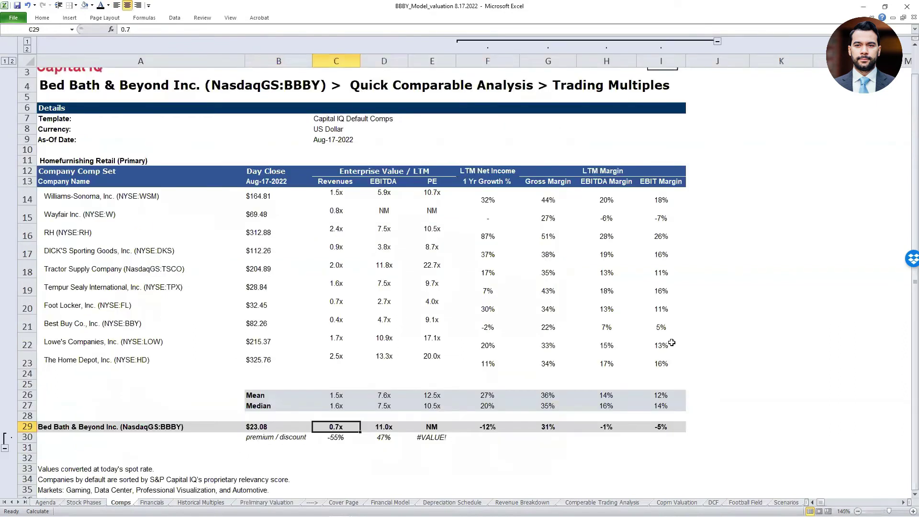
key("F5")
key("Return")
Change the Bear case sales multiple in D5 to =D4*0.7.
key("Down")
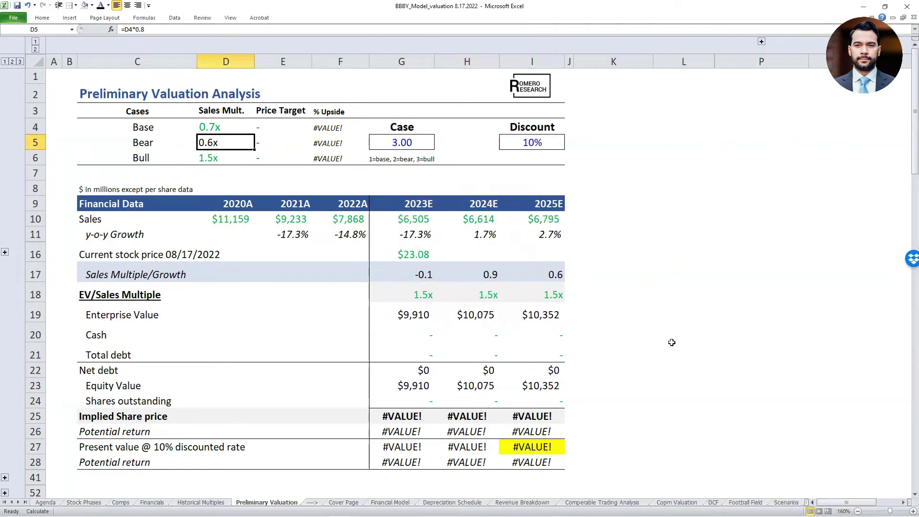
key("F2")
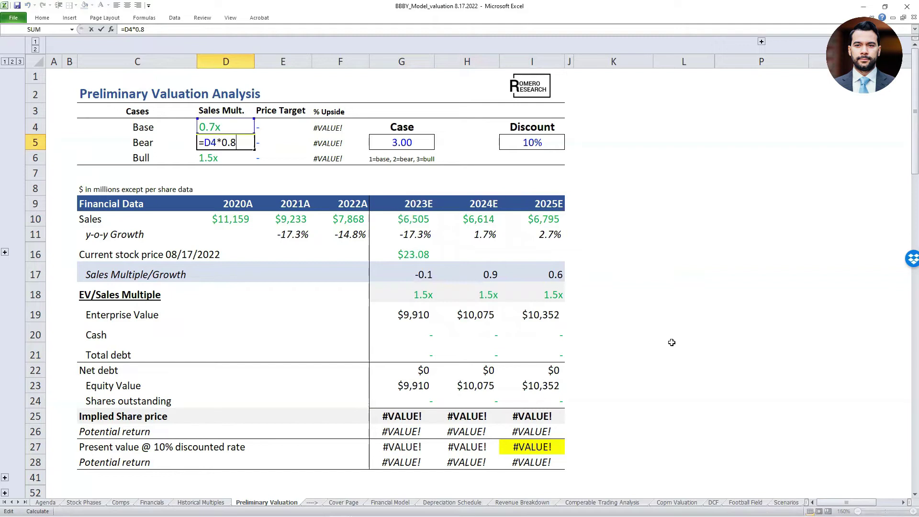
key("BackSpace")
type("7")
key("ctrl+Return")
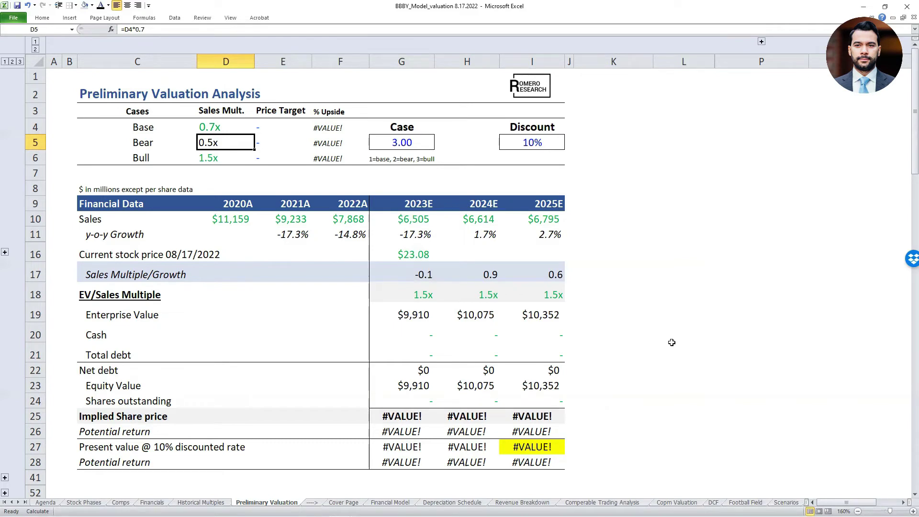
Trace the Bull case sales multiple to the Historical Multiples sheet, and move to the Cash row of the valuation.
key("Down")
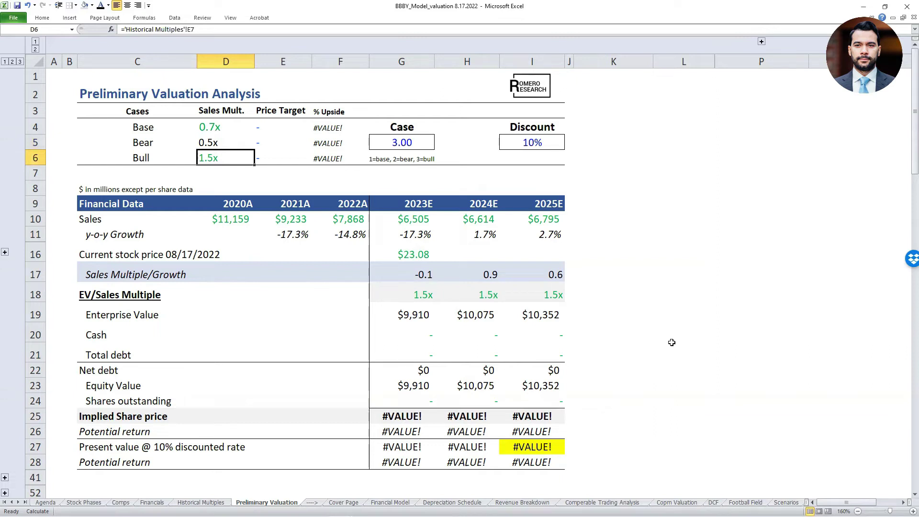
key("ctrl+bracketleft")
key("Down")
key("Down")
key("Down")
key("Down")
key("Down")
key("Down")
key("Down")
key("Down")
key("Down")
key("Down")
key("Right")
key("Right")
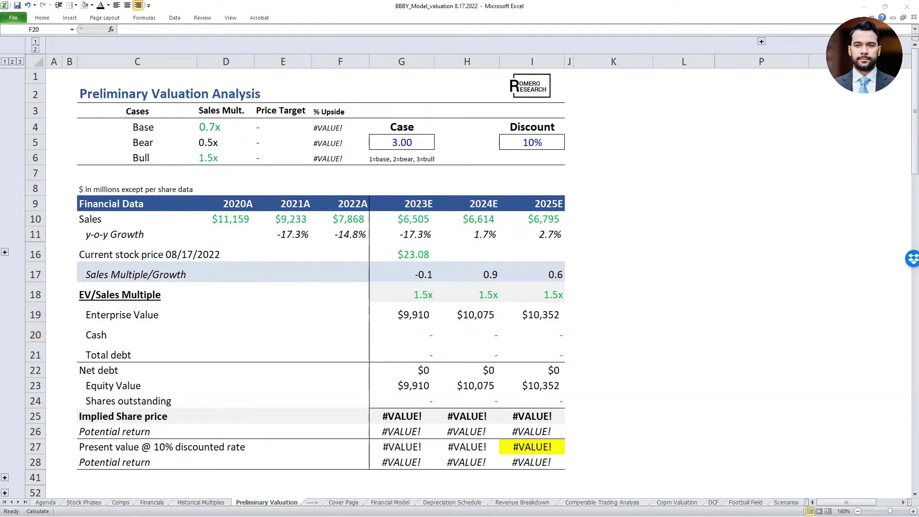
Circle the 2023E Sales and Enterprise Value, and bracket the 2023E and 2024E sales to their EV/Sales multiples.
mouse_move(435, 211)
left_mouse_down()
mouse_move(385, 214)
mouse_move(405, 232)
mouse_move(433, 221)
mouse_move(452, 238)
left_mouse_up()
left_click_drag(451, 278, 437, 293)
mouse_move(498, 217)
left_mouse_down()
mouse_move(508, 225)
mouse_move(511, 282)
mouse_move(497, 292)
left_mouse_up()
mouse_move(441, 301)
left_mouse_down()
mouse_move(388, 317)
mouse_move(444, 306)
left_mouse_up()
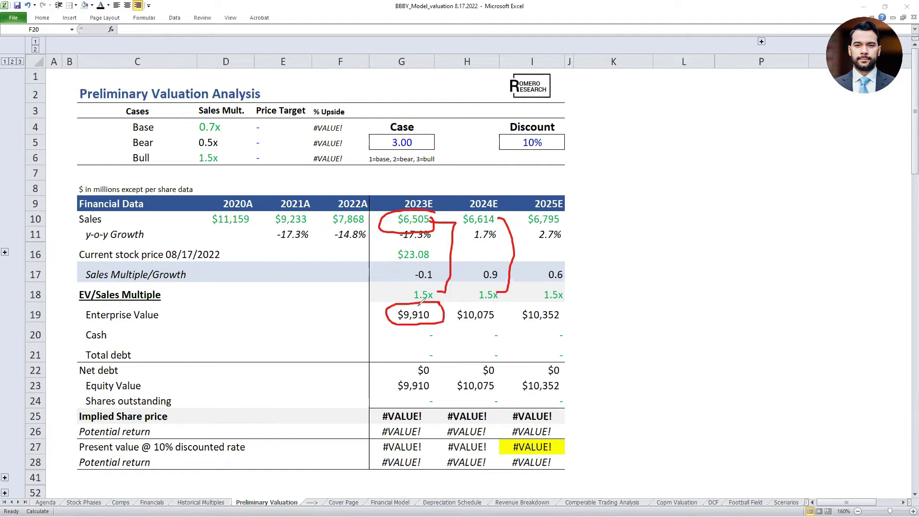
key("Escape")
Highlight the Enterprise Value and Equity Value rows in turn, and clear the annotations.
left_click(402, 333)
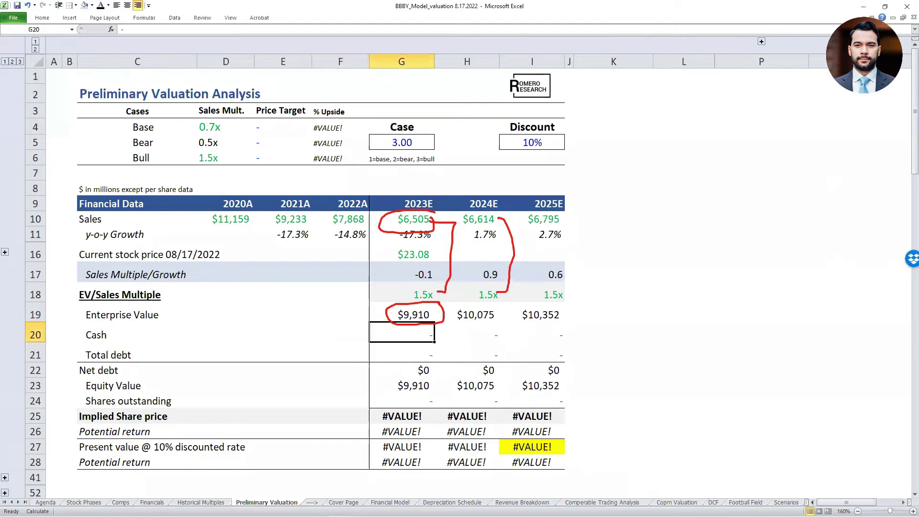
left_click(36, 315)
left_click(36, 385)
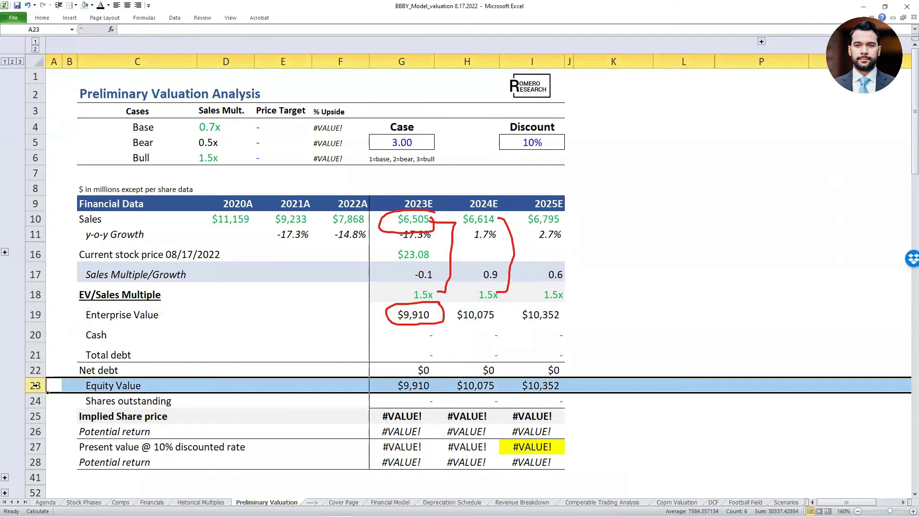
left_click_drag(476, 322, 416, 317)
Link the 2023E Cash in G20 to the negative of Cash & Short Term Investments, =-Financials!B50.
left_click(421, 338)
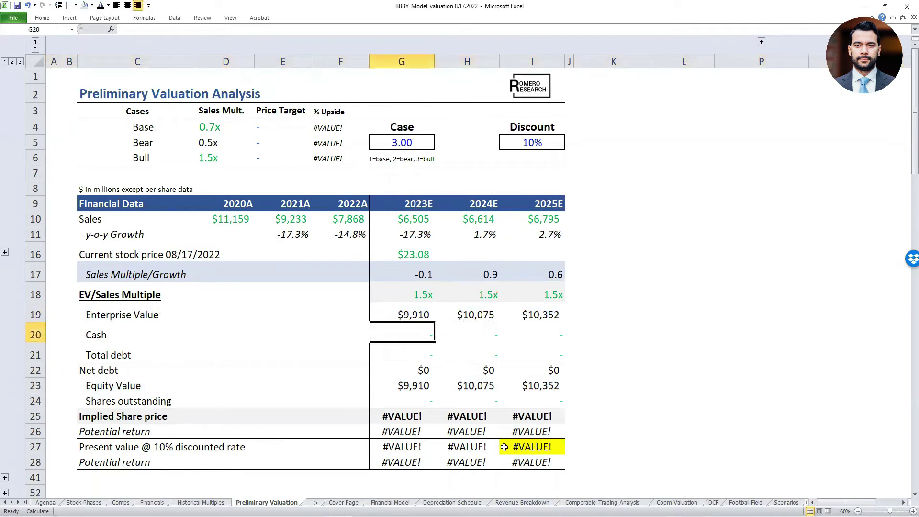
type("=")
key("ctrl+Page_Up")
key("ctrl+Page_Up")
key("ctrl+Page_Up")
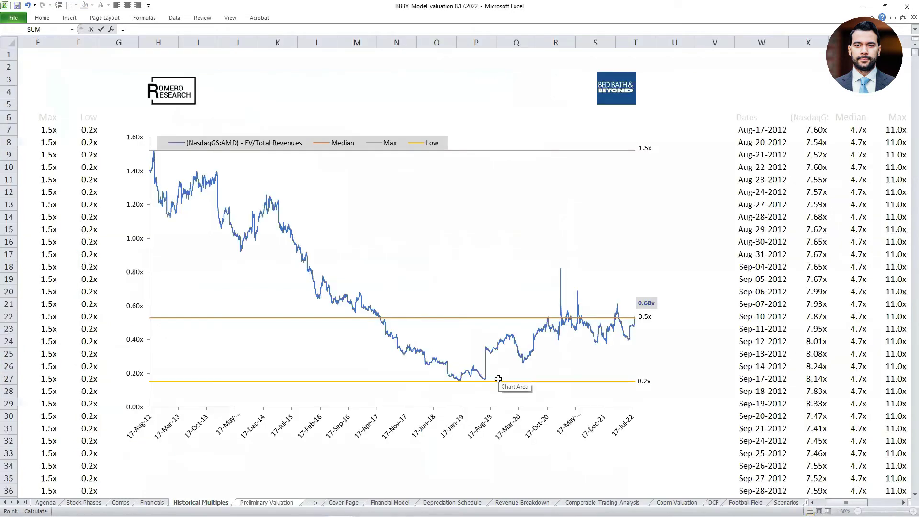
key("ctrl+Page_Down")
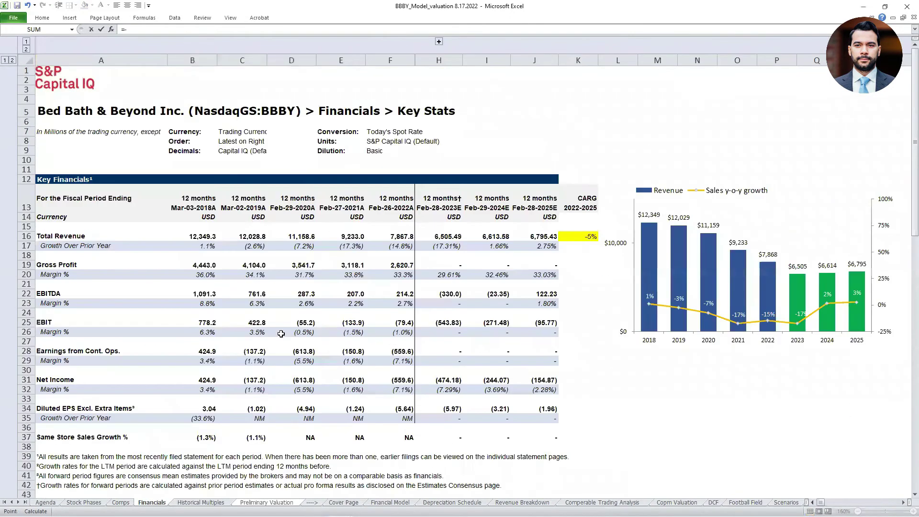
scroll(216, 386, "down", 4)
type("-")
key("Left")
key("Left")
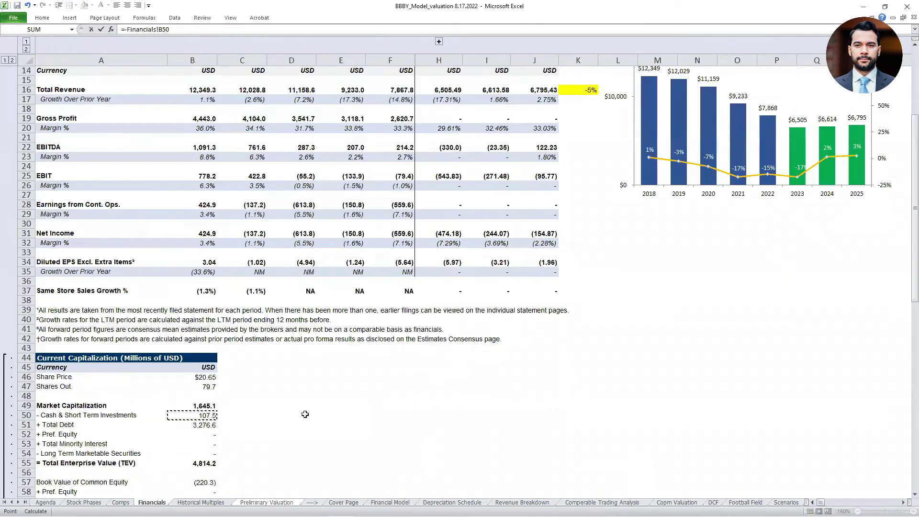
key("Return")
Link the 2023E Total debt in G21 to the Total Debt figure on the Financials sheet, =Financials!B51.
key("Down")
type("=")
key("ctrl+Page_Up")
key("ctrl+Page_Up")
key("Down")
key("Down")
key("Down")
key("Down")
key("Down")
key("Down")
key("Down")
key("Down")
key("Down")
key("Down")
key("Down")
key("Down")
key("Down")
key("Down")
key("Down")
key("Down")
key("Down")
key("Down")
key("Down")
key("Down")
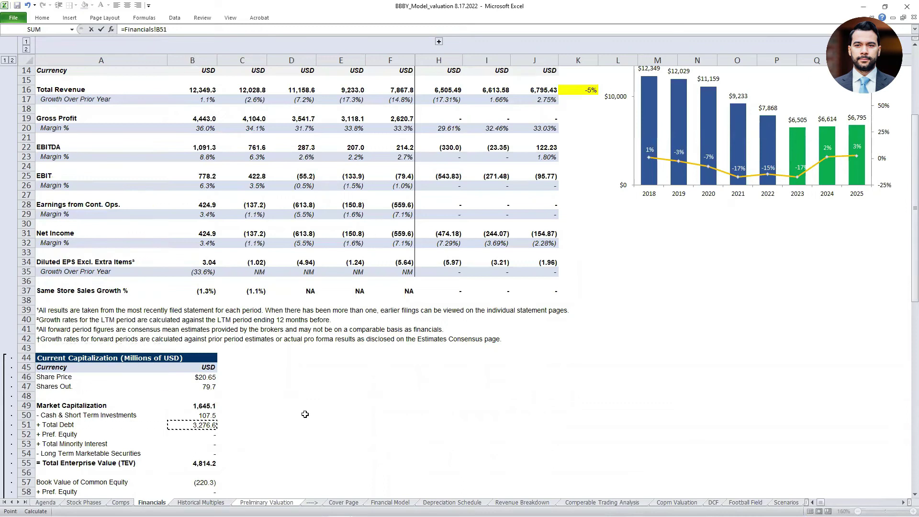
key("Return")
Sum cash and total debt in the 2023E Net debt cell with =SUM(G20:G21), and check the Equity Value formula.
key("alt+equal")
key("F2")
key("Return")
key("Down")
key("F2")
key("Return")
Link the 2023E Shares outstanding in G24 to the Shares Out. figure on the Financials sheet, =Financials!B47.
type("=")
key("ctrl+Page_Up")
key("ctrl+Page_Up")
key("ctrl+Page_Up")
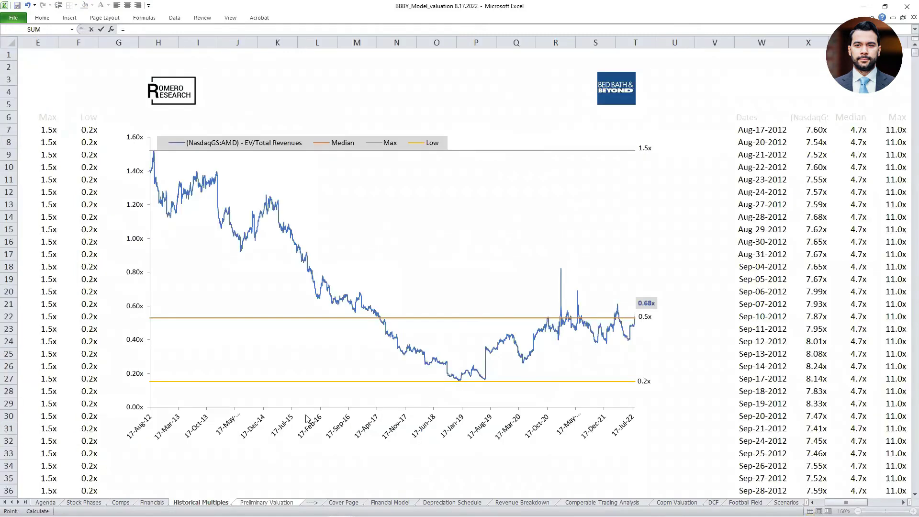
key("ctrl+Page_Down")
key("Down")
key("Down")
key("Down")
key("Down")
key("Down")
key("Down")
key("Down")
key("Down")
key("Down")
key("Down")
key("Down")
key("Down")
key("Down")
key("Down")
key("Down")
key("Down")
key("Down")
key("Down")
key("Down")
key("Down")
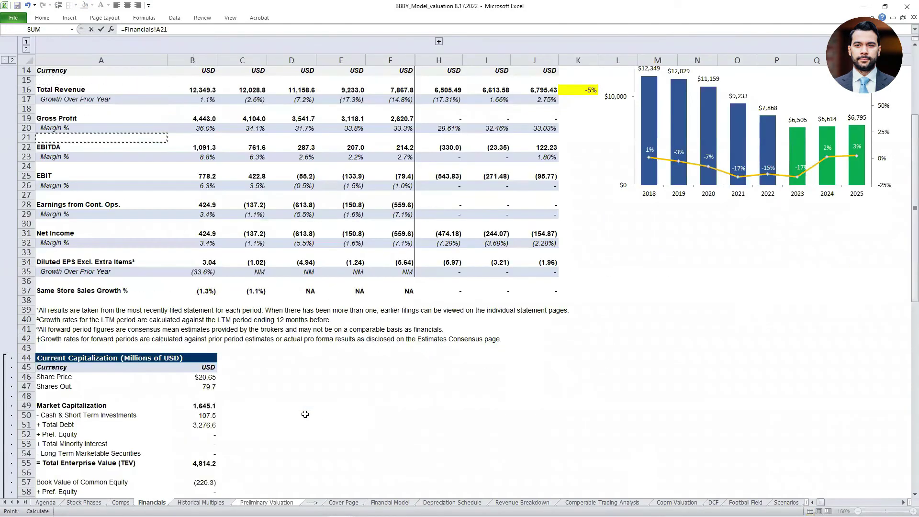
key("Right")
key("Return")
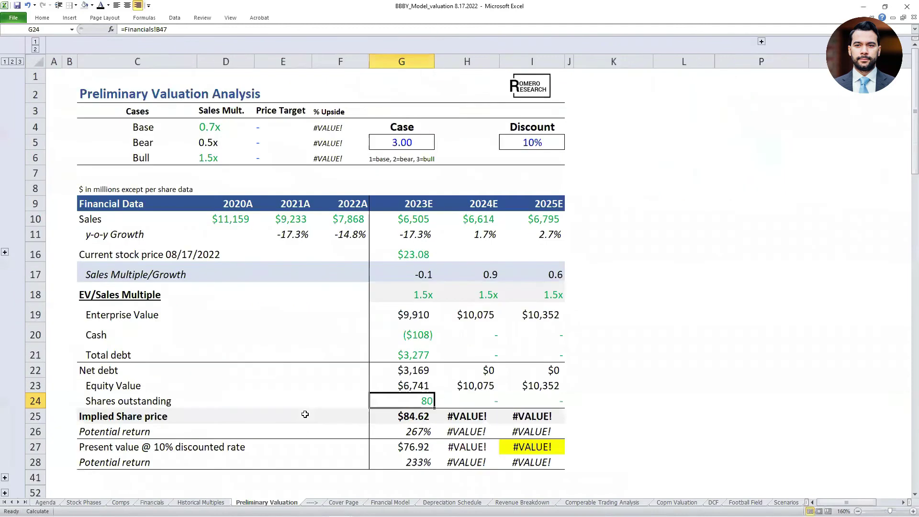
Review the 2023E Implied Share price formula, and recheck the Net debt and Shares outstanding formulas behind it.
key("Down")
key("F2")
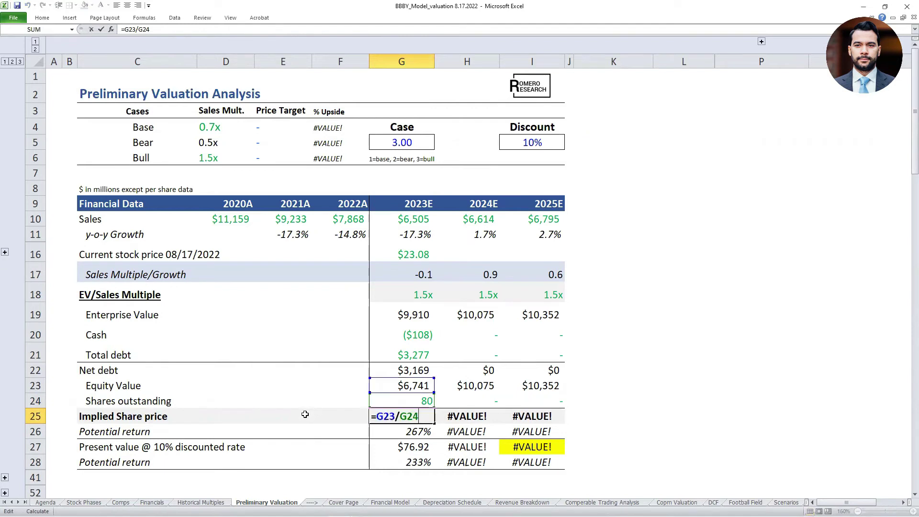
key("Escape")
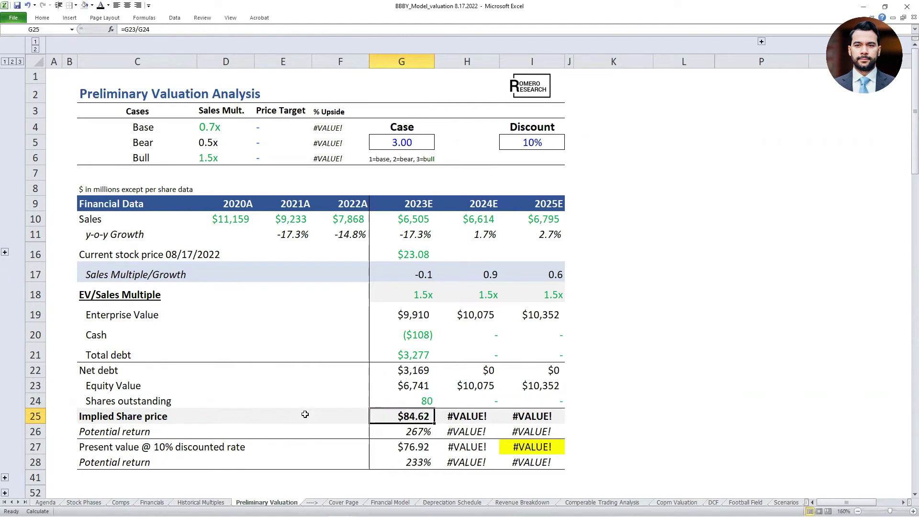
key("F2")
key("Escape")
key("Up")
key("Up")
key("Up")
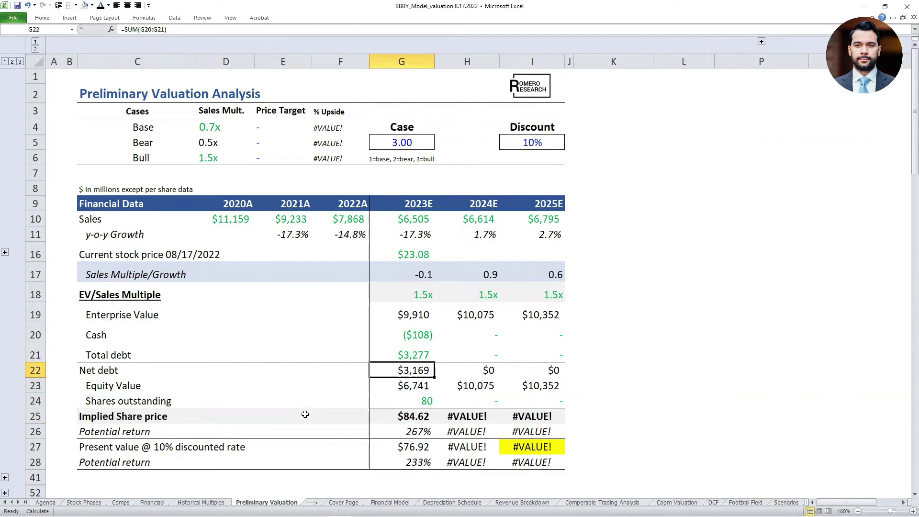
key("Down")
key("Down")
key("F2")
key("Escape")
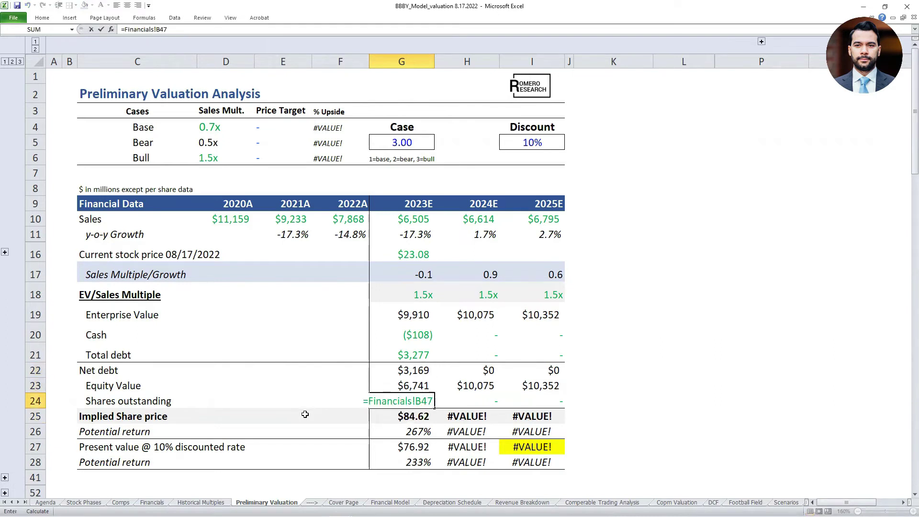
Examine the 2023E EV/Sales Multiple formula that picks the multiple by case.
key("Up")
key("Up")
key("Up")
key("Up")
key("Up")
key("Up")
key("Up")
key("Up")
key("Down")
key("Down")
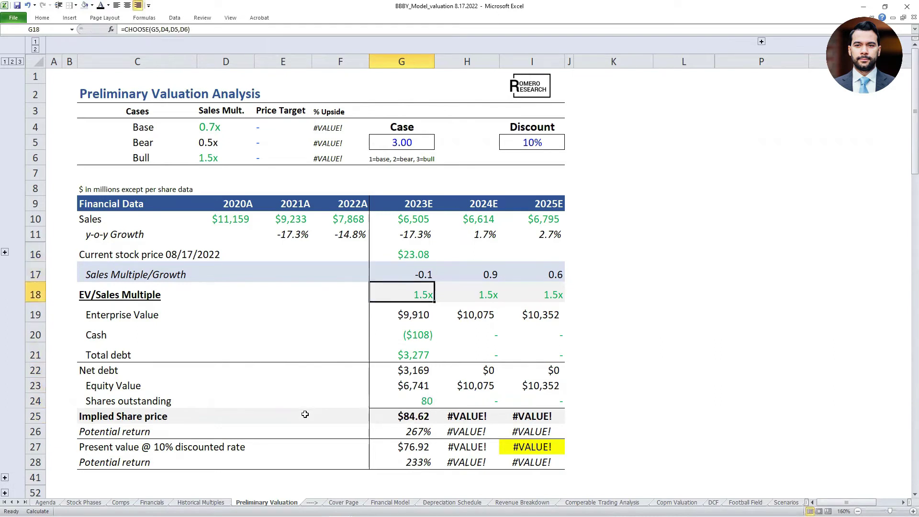
key("F2")
key("Escape")
Carry the 2023E Cash forward by setting H20 to =G20 and filling the formula across to 2025E.
key("Down")
key("Down")
key("Right")
type("=")
key("Left")
key("ctrl+Return")
key("shift+Right")
key("ctrl+r")
Carry the 2023E Total debt forward by setting H21 to =G21 and filling the formula across to 2025E.
key("Down")
type("=")
key("Left")
key("ctrl+Return")
key("shift+Right")
key("ctrl+r")
Carry the 2023E Shares outstanding forward by setting H24 to =G24 and filling the formula across to 2025E.
key("Down")
key("Down")
key("Down")
type("=")
key("Left")
key("ctrl+Return")
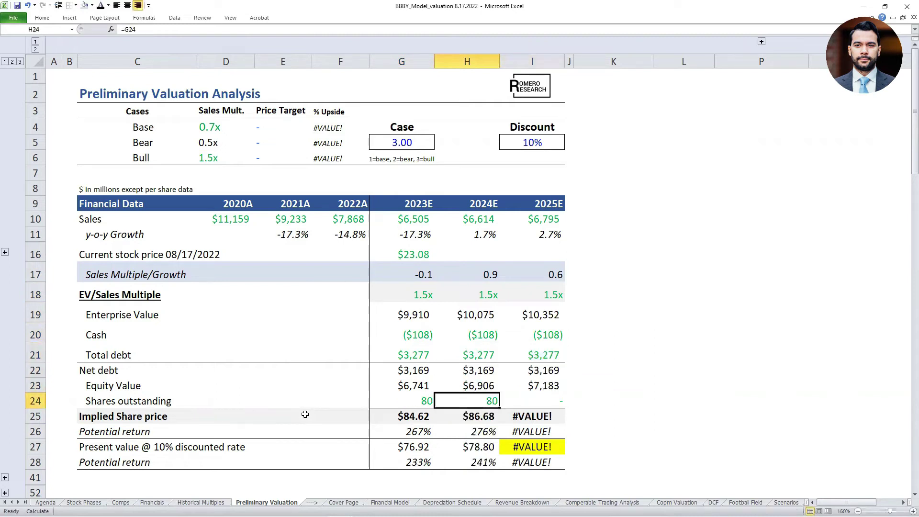
key("shift+Right")
key("ctrl+r")
Review the Present value @ 10% discounted rate row across the forecast years.
key("Down")
key("Down")
key("Down")
key("Left")
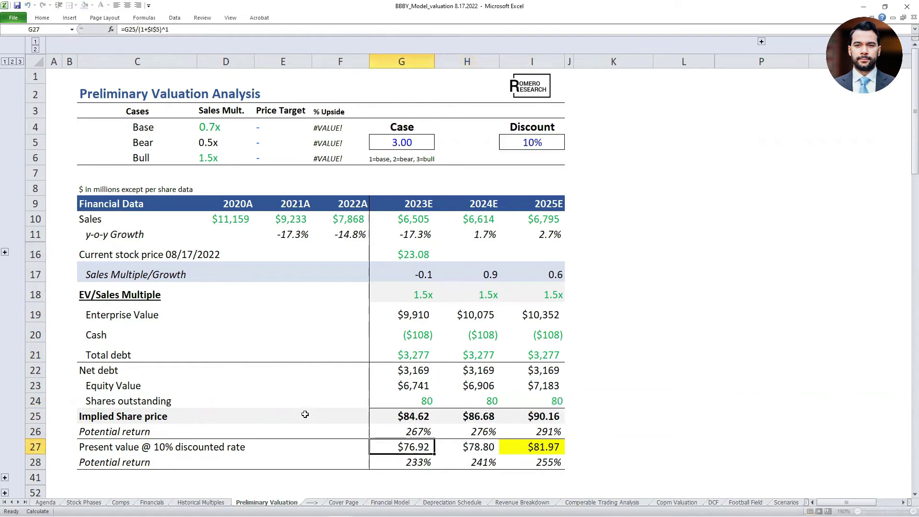
key("shift+space")
key("Left")
key("Left")
key("Left")
key("Left")
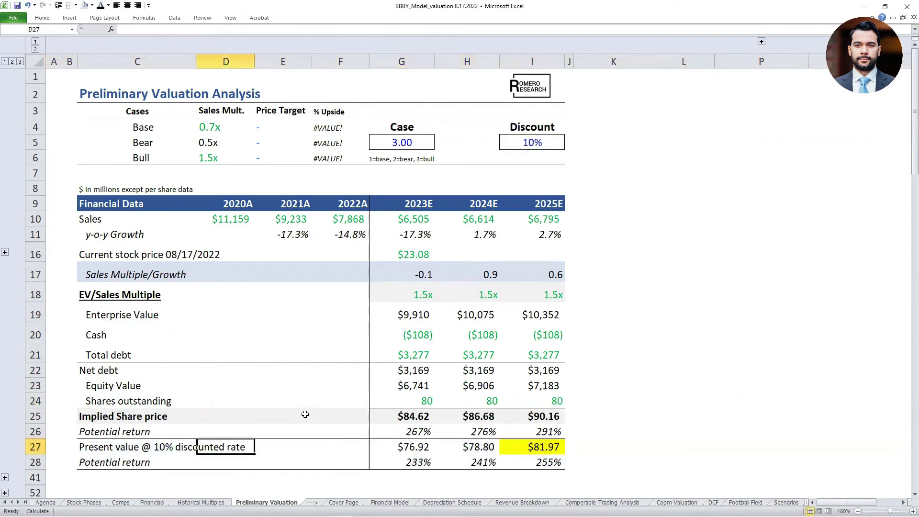
key("Right")
key("Right")
key("Right")
key("Right")
key("Right")
key("Right")
key("Left")
key("Left")
Review the Potential return on the discounted present values from 2023E to 2025E.
key("Down")
key("Right")
key("Right")
key("Left")
key("Left")
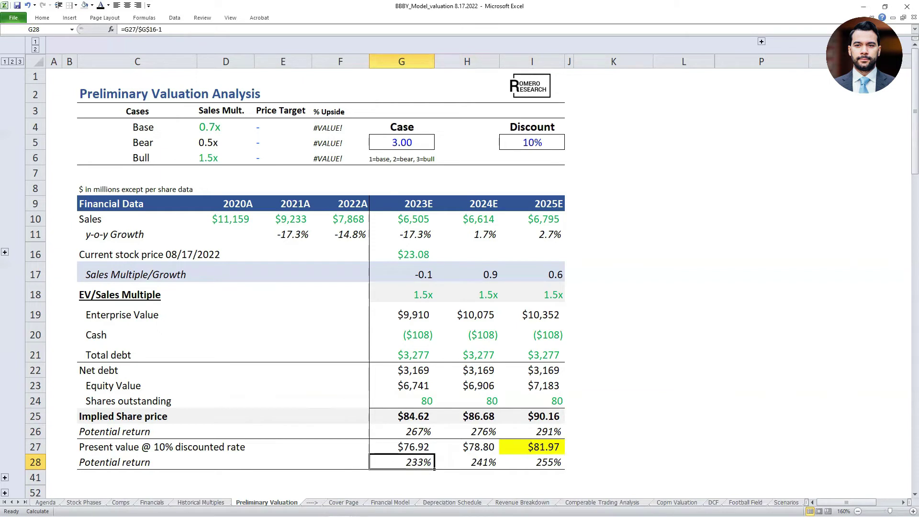
Box the Bull case multiple, the 2025E heading and sales, the 2025E present value and return, and the current stock price.
left_click_drag(122, 144, 230, 164)
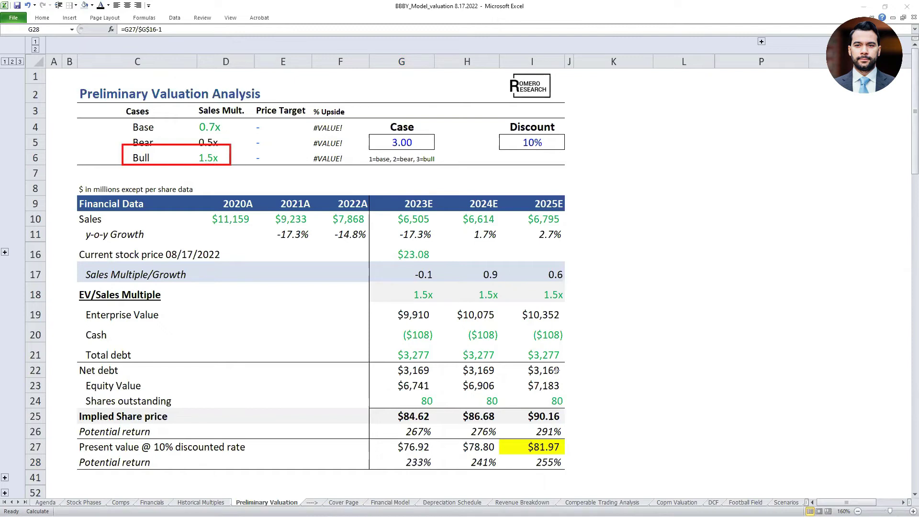
mouse_move(521, 193)
left_mouse_down()
mouse_move(574, 211)
mouse_move(546, 223)
mouse_move(571, 225)
left_mouse_up()
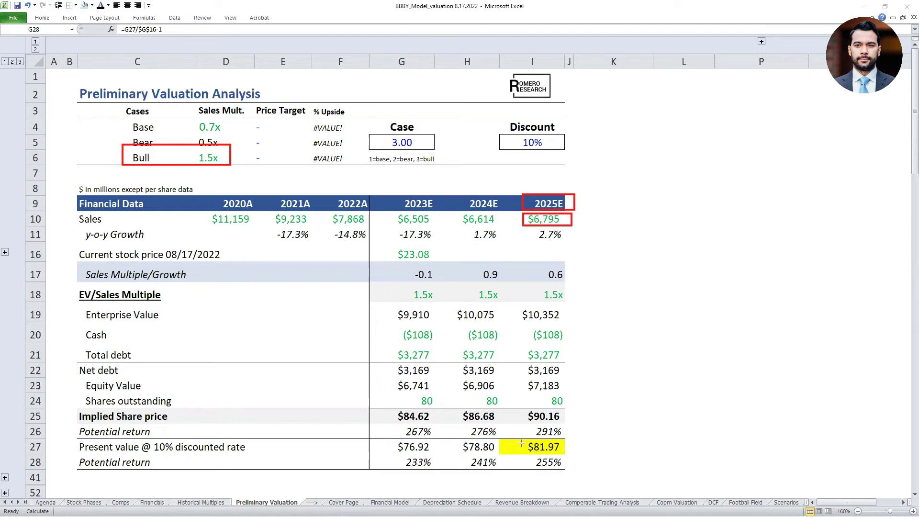
mouse_move(520, 440)
left_mouse_down()
mouse_move(568, 453)
mouse_move(568, 470)
left_mouse_up()
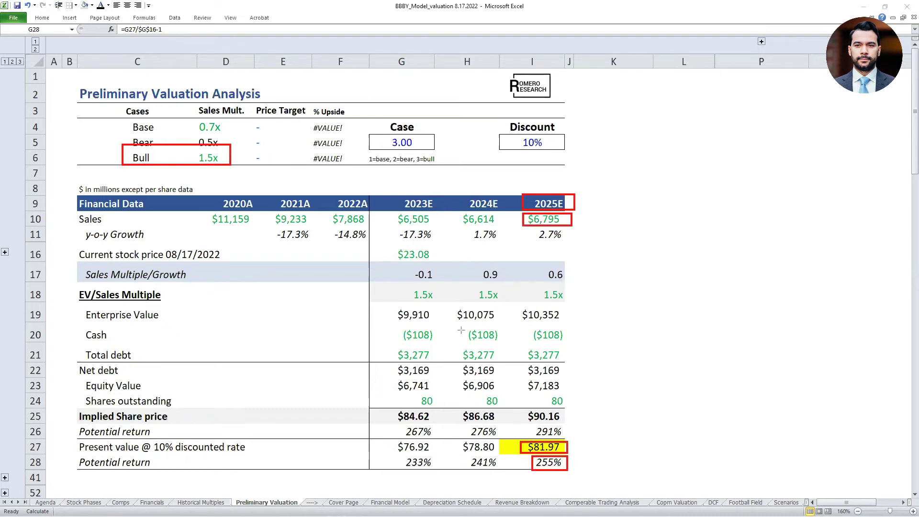
left_click_drag(388, 244, 435, 261)
Set the Bull case price target in E6 to 80.
left_click(260, 158)
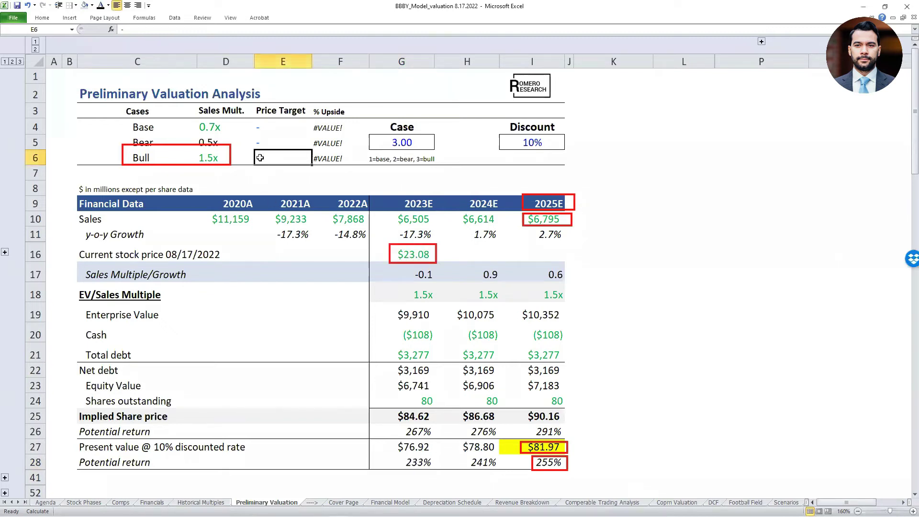
type("80")
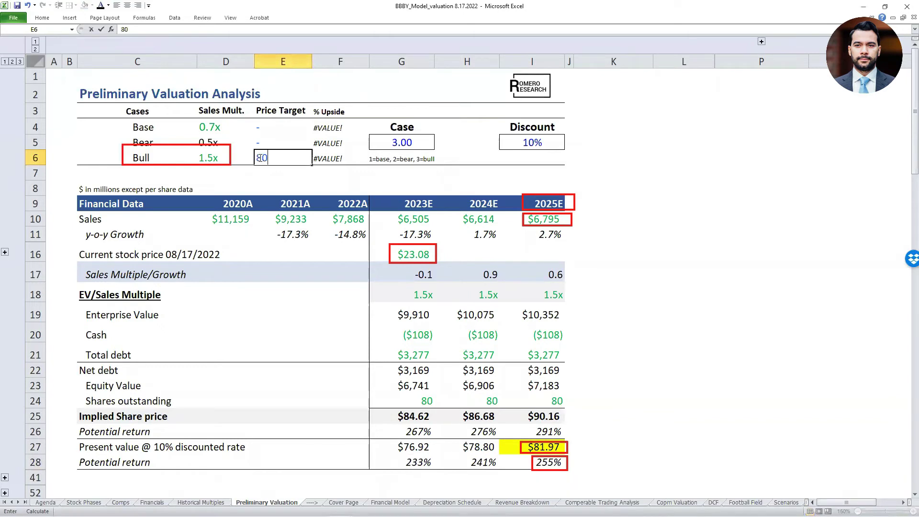
key("Tab")
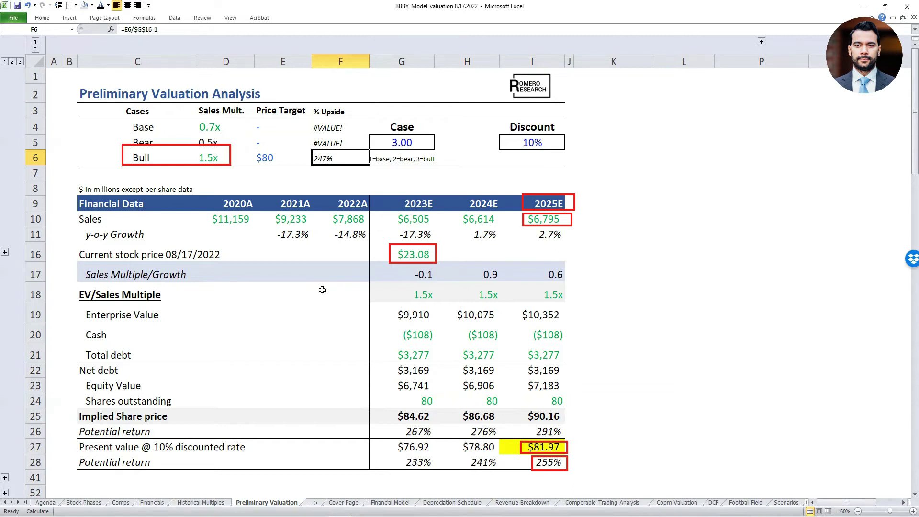
Clear the annotations and switch the Case selector in G5 to 2 for the bear case.
left_click(404, 141)
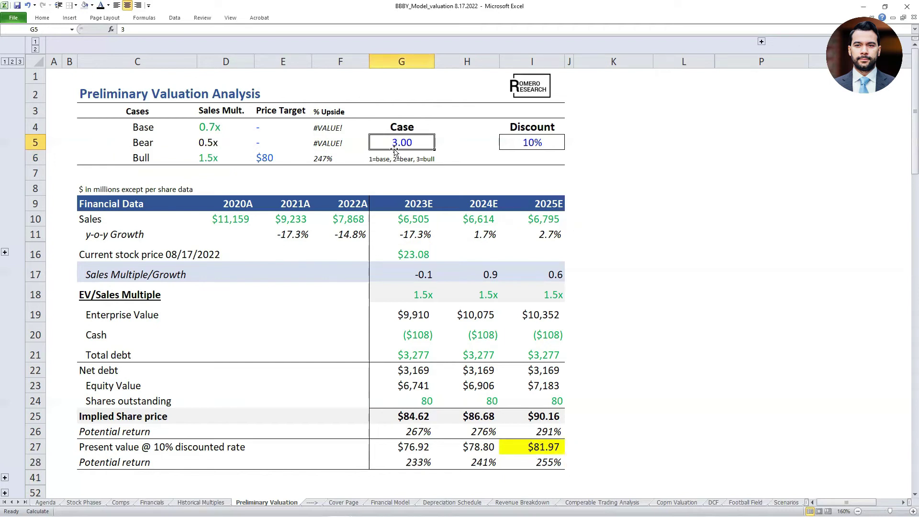
type("2")
key("ctrl+Return")
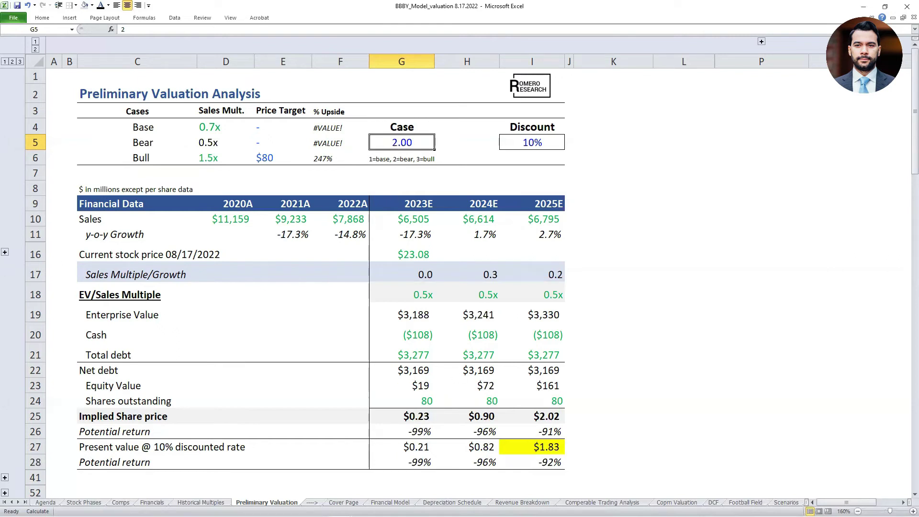
Box the 2025E present value and return, draw an arrow there from the circled current stock price, and mark the 2023E EV/Sales multiple.
left_click_drag(511, 435, 566, 454)
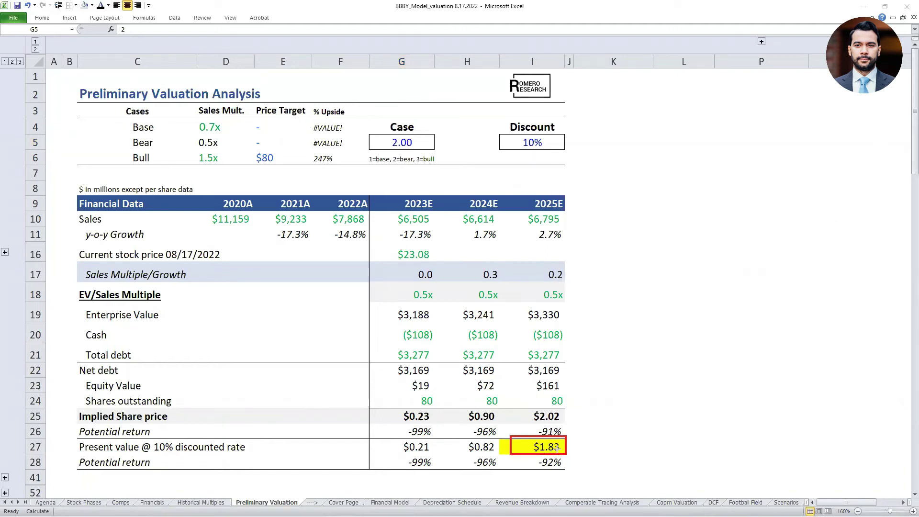
left_click_drag(530, 456, 568, 472)
mouse_move(418, 244)
left_mouse_down()
mouse_move(409, 264)
mouse_move(440, 249)
mouse_move(433, 266)
left_mouse_up()
mouse_move(470, 310)
left_mouse_down()
mouse_move(532, 430)
mouse_move(525, 426)
left_mouse_up()
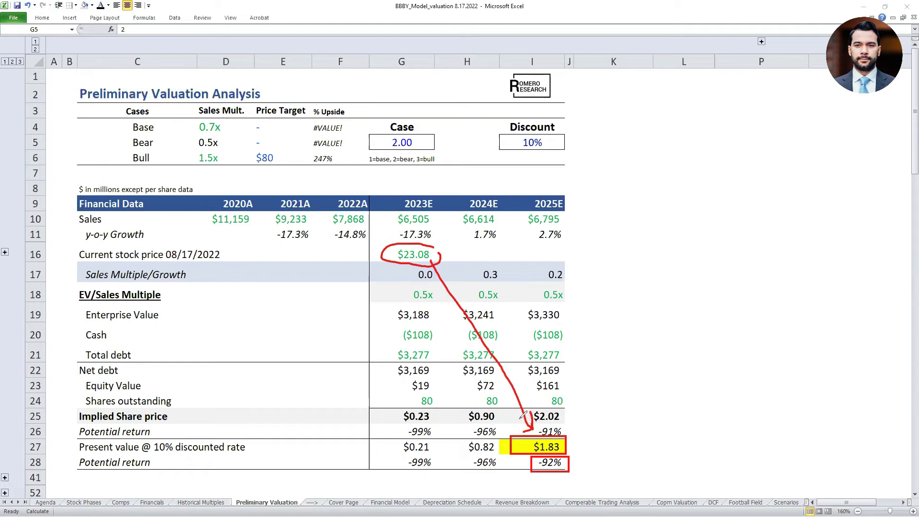
left_click_drag(412, 298, 438, 287)
Set the Bear case price target in E5 to 2.
left_click(259, 141)
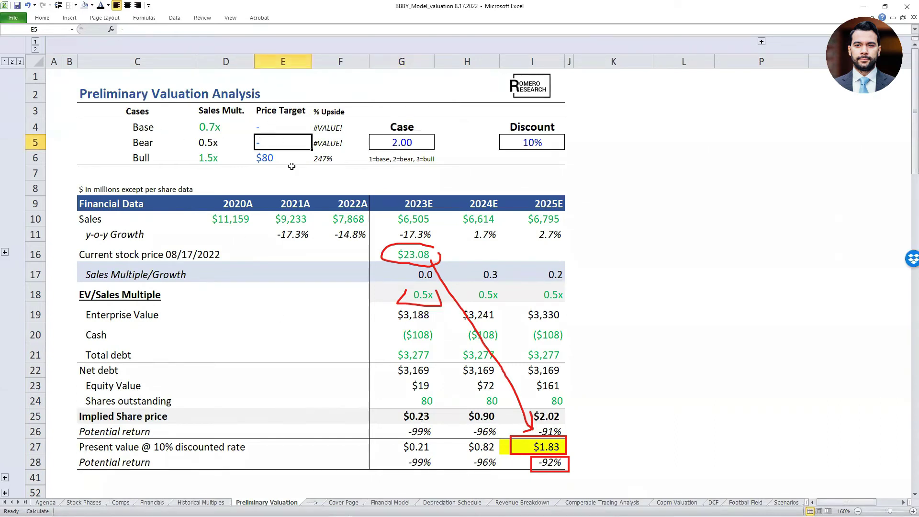
type("2")
key("ctrl+Return")
Clear the annotations and switch the Case selector in G5 to 1 for the base case.
left_click(406, 139)
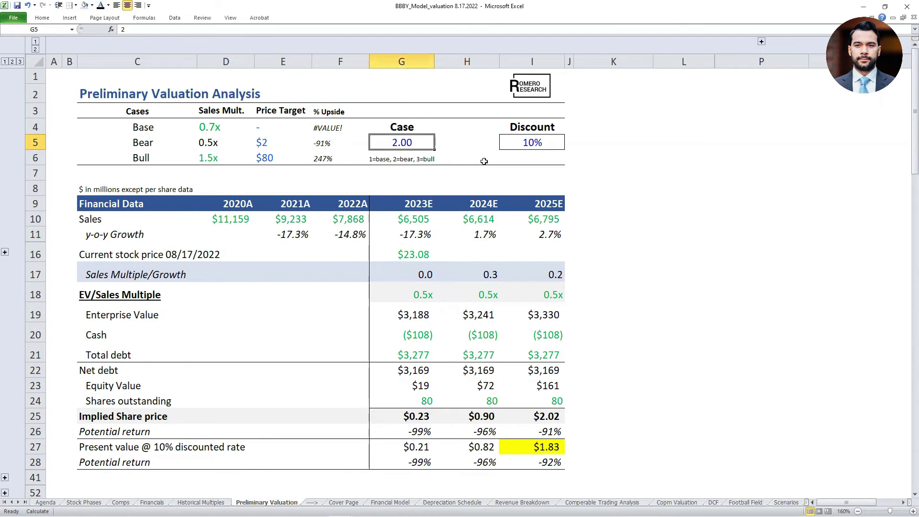
type("1")
key("ctrl+Return")
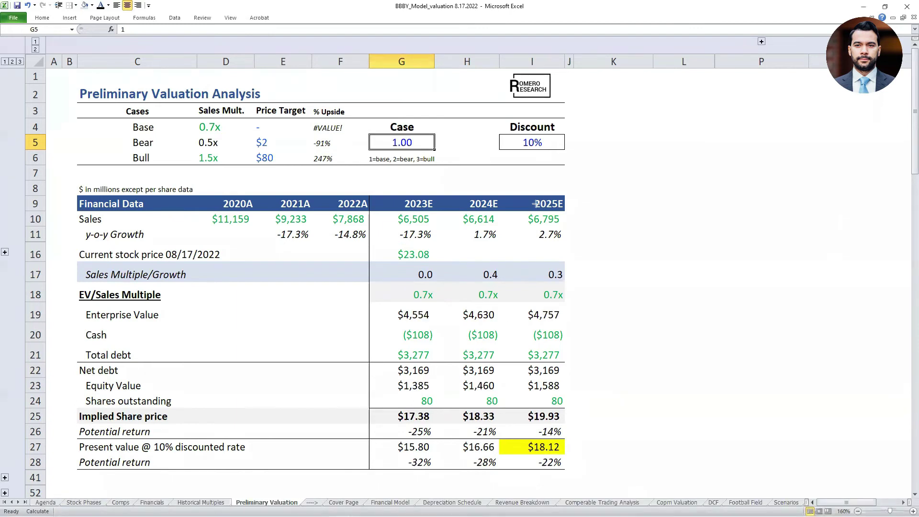
Box the 2025E column, its sales, EV/Sales multiple and present value, and the current stock price.
left_click_drag(524, 194, 571, 472)
left_click_drag(526, 209, 568, 227)
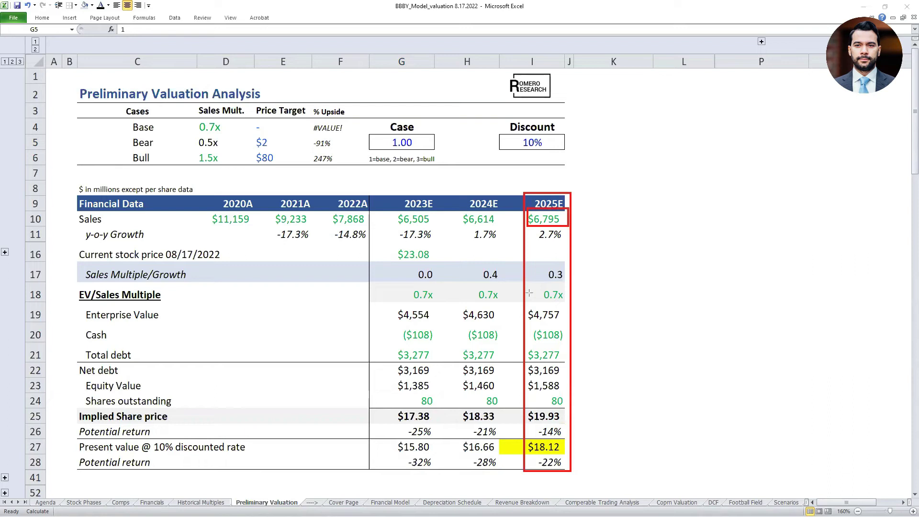
left_click_drag(538, 286, 570, 303)
left_click_drag(520, 437, 572, 453)
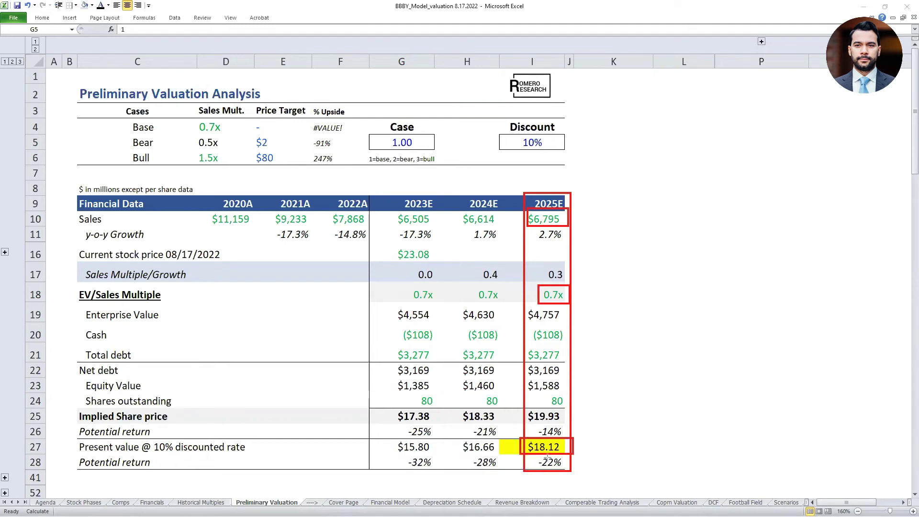
left_click_drag(393, 242, 434, 263)
Set the Base case price target in E4 to 18 and select the case figures from C4 to F6.
left_click(271, 129)
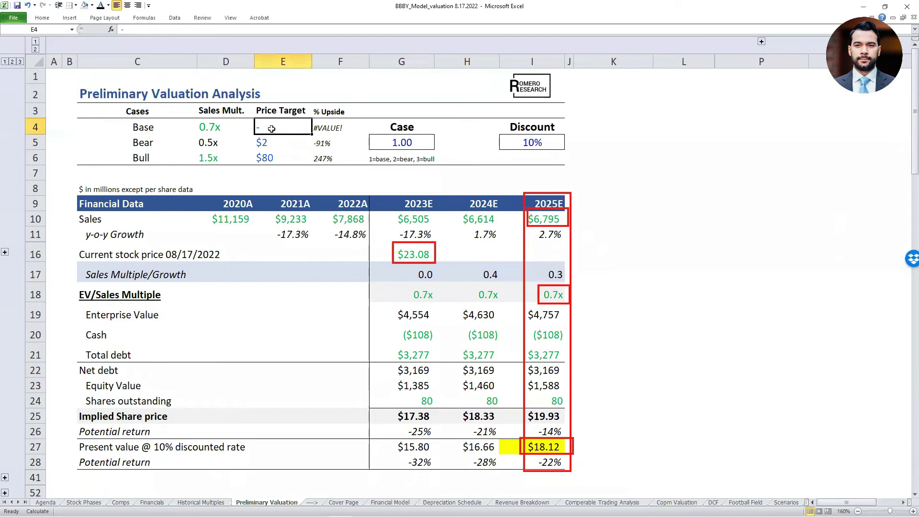
type("18")
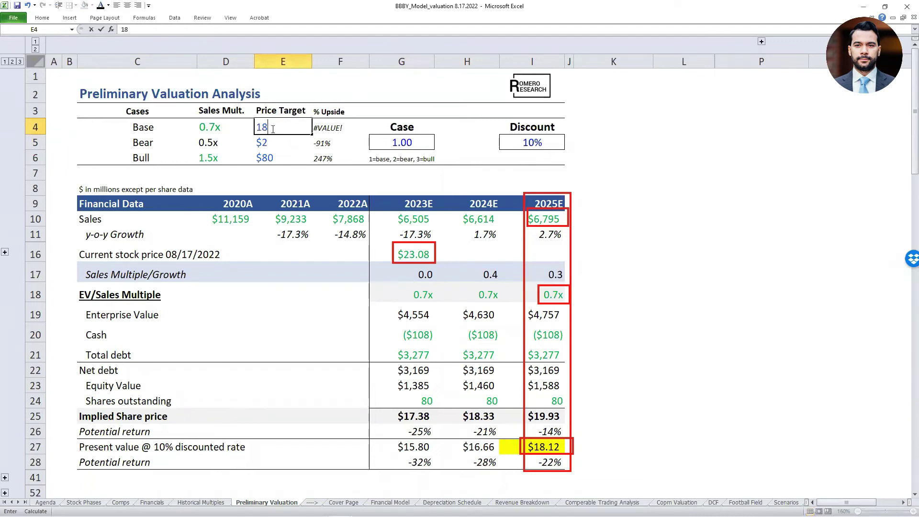
key("Return")
left_click_drag(325, 125, 117, 161)
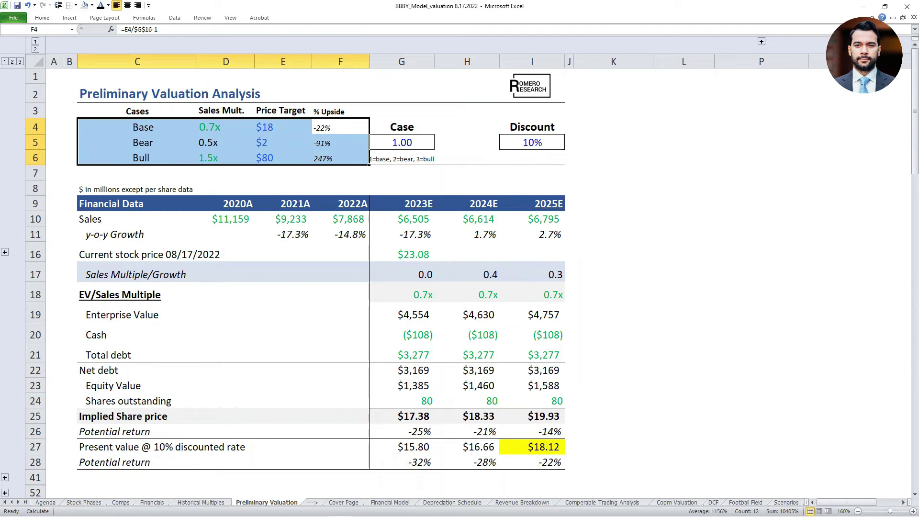
Switch to TC2000, shift the BBBY daily chart back to make room for future dates, and resize its window beside the valuation sheet.
key("alt+Tab")
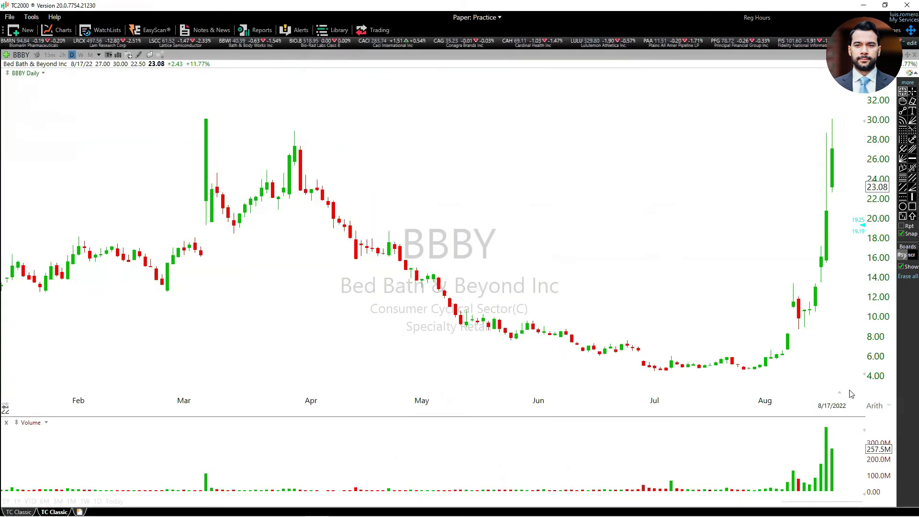
left_click_drag(832, 382, 539, 382)
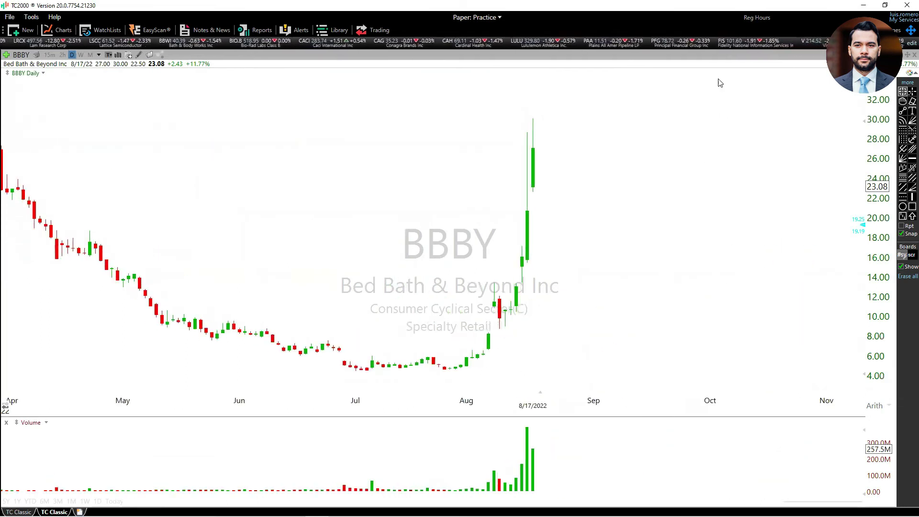
double_click(664, 6)
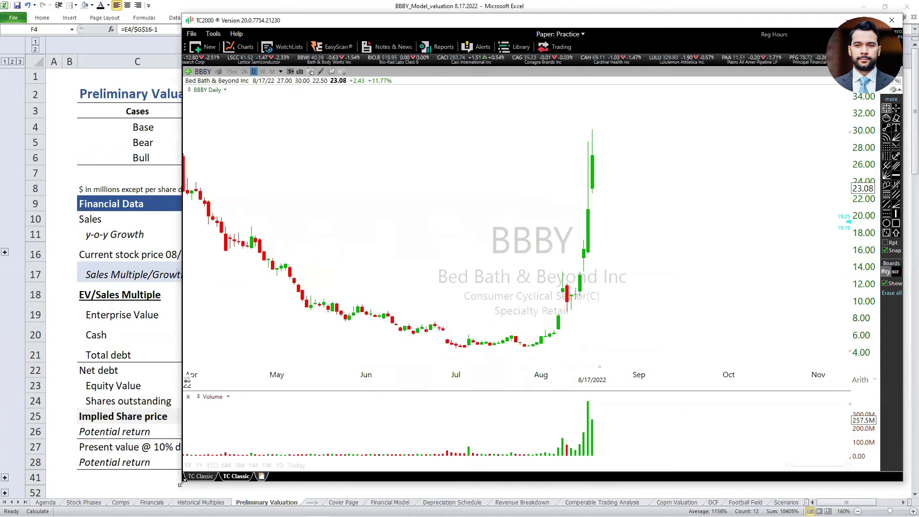
left_click_drag(181, 484, 305, 487)
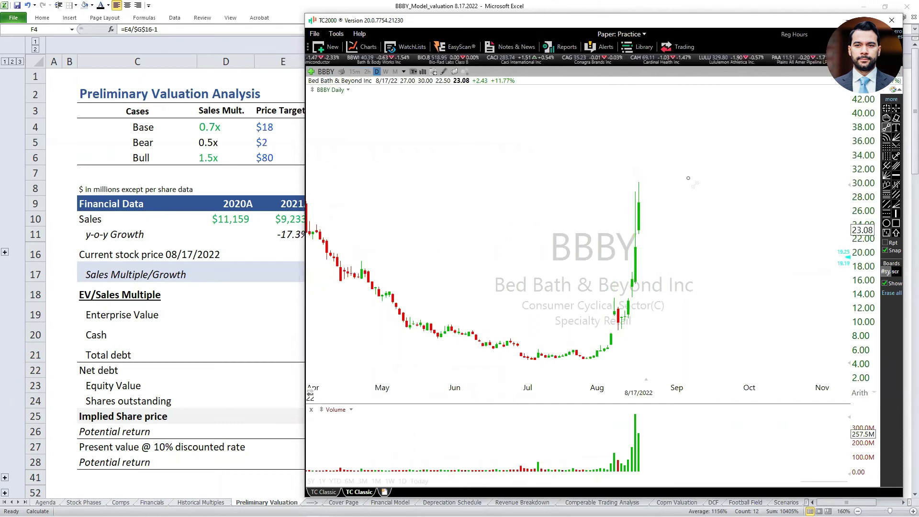
Draw a rising line from the latest BBBY candle up to about 42 and label its end "Bull $80".
left_click_drag(653, 193, 734, 102)
left_click_drag(708, 136, 702, 134)
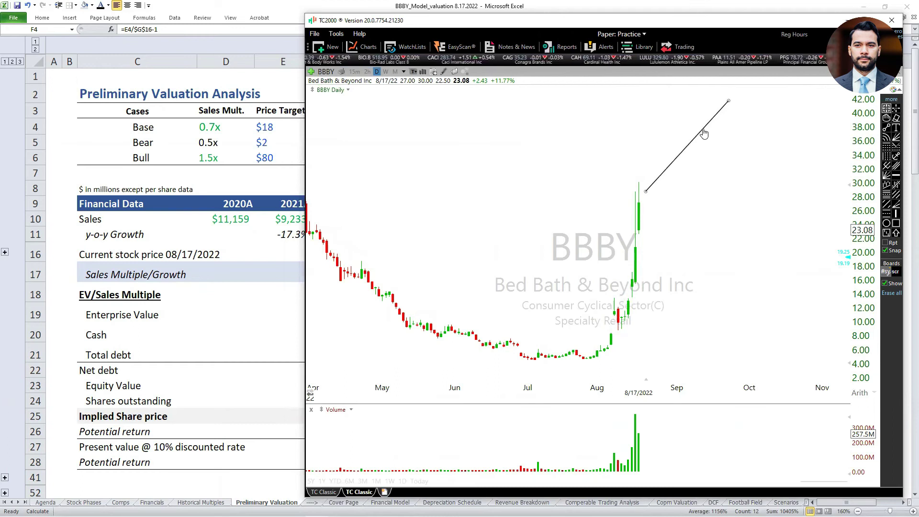
left_click(895, 127)
left_click(730, 102)
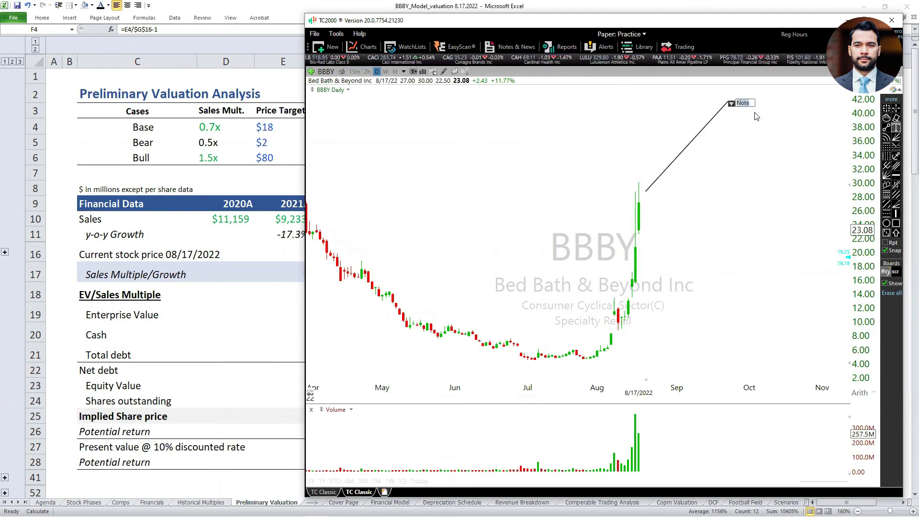
type("$")
key("BackSpace")
type("B")
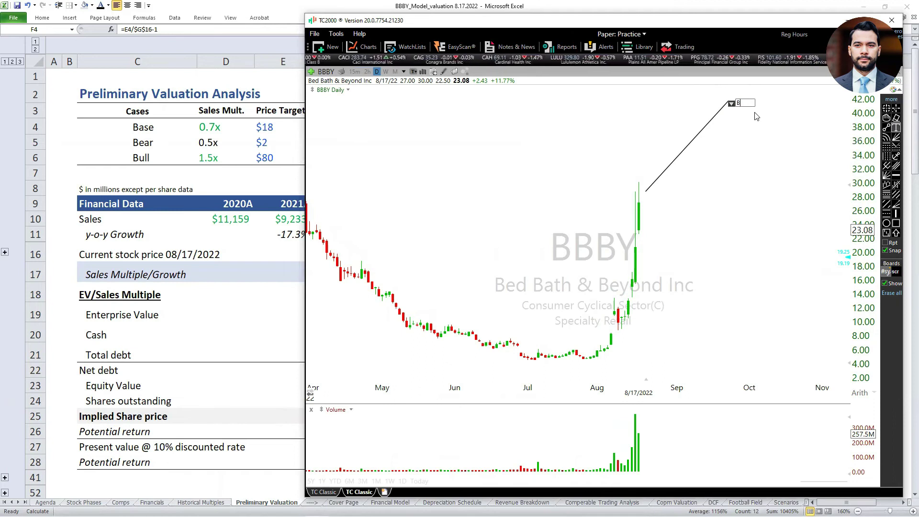
type("ull $80")
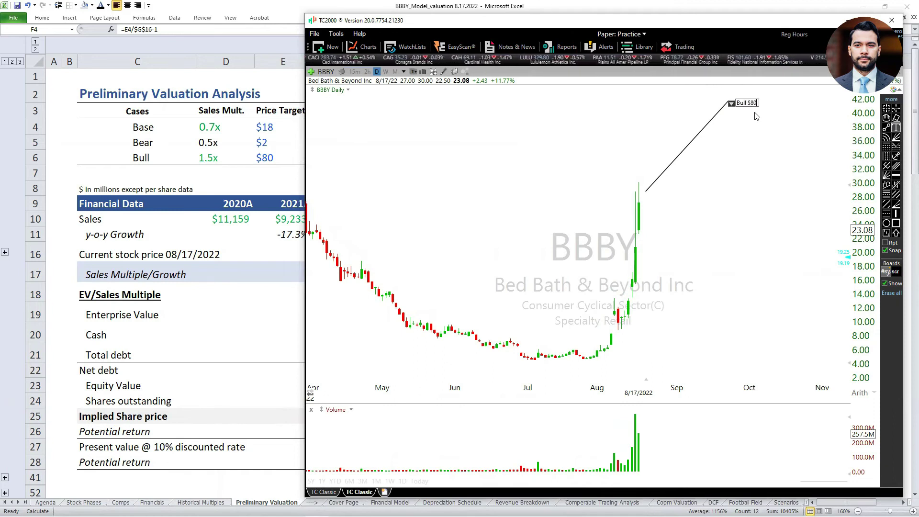
left_click(746, 185)
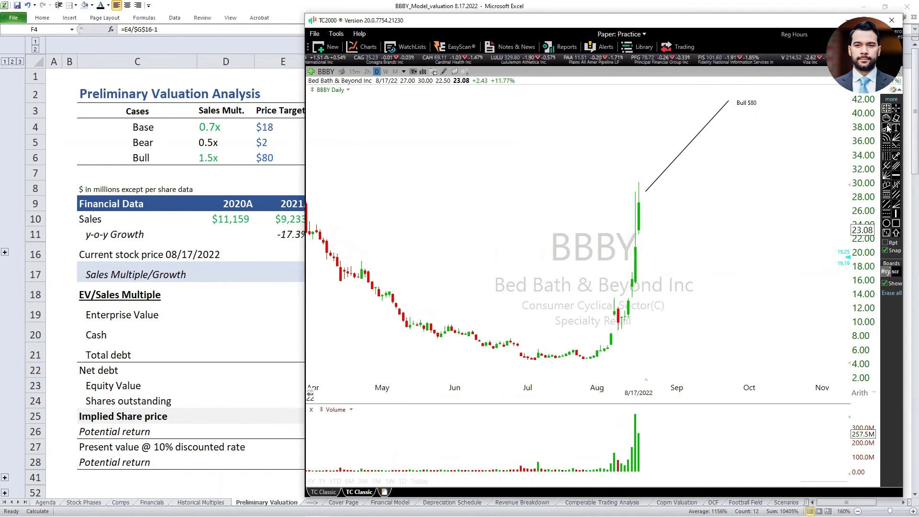
Draw a gently falling line from the latest candle down to about 20 and label its end "Base $18".
left_click(886, 128)
mouse_move(635, 198)
left_mouse_down()
mouse_move(715, 252)
mouse_move(747, 245)
mouse_move(729, 238)
left_mouse_up()
left_click(749, 203)
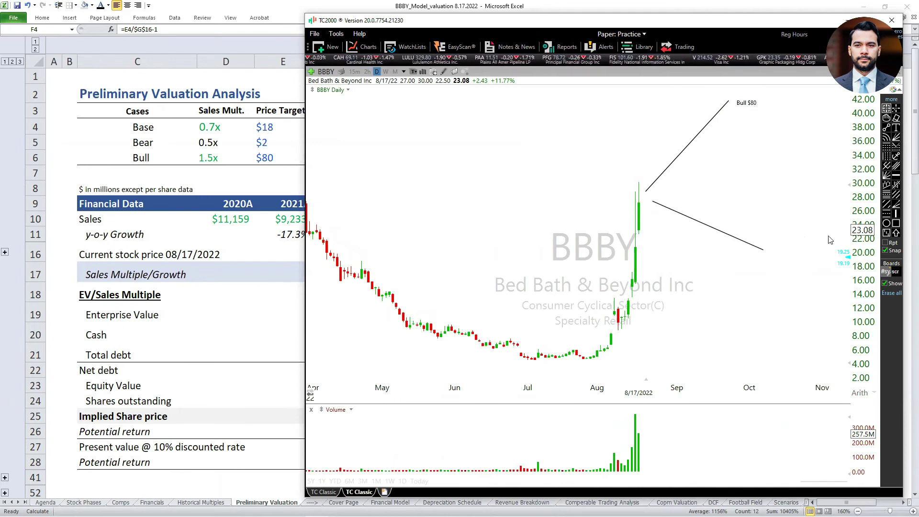
left_click(895, 127)
left_click(772, 251)
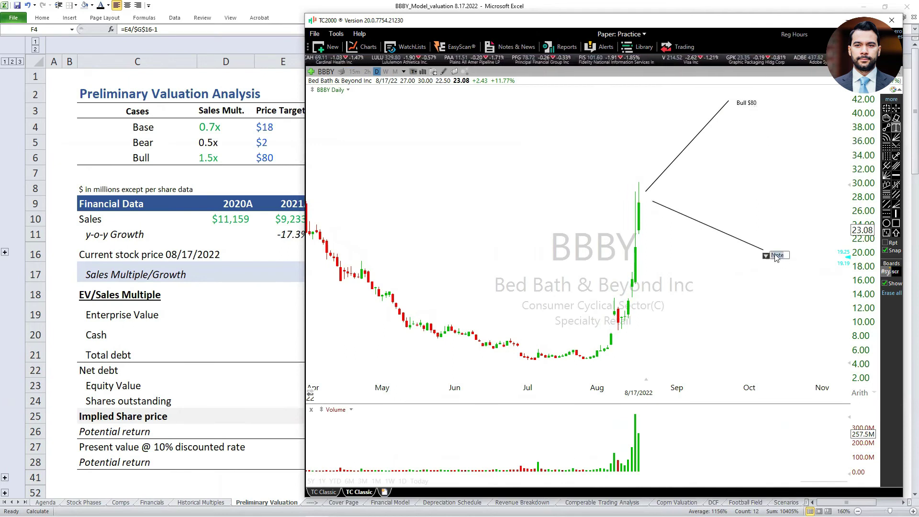
type("$18")
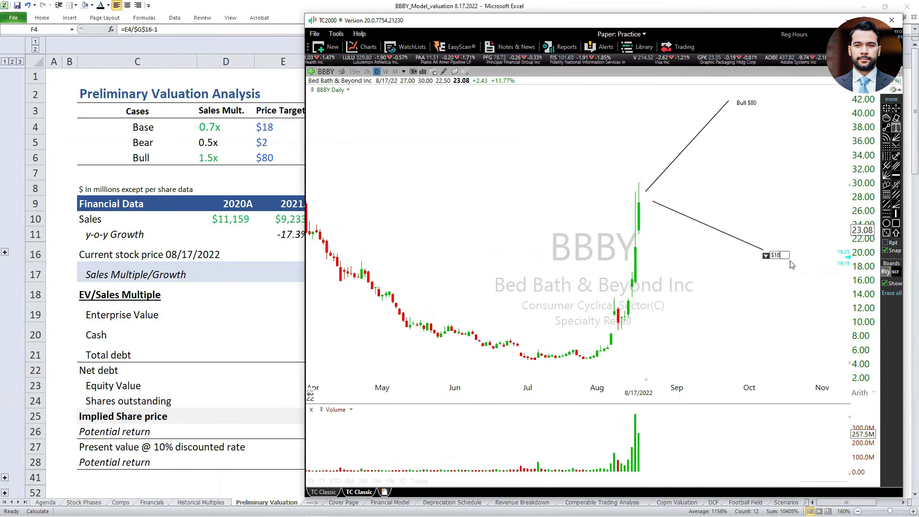
key("Home")
type("Base")
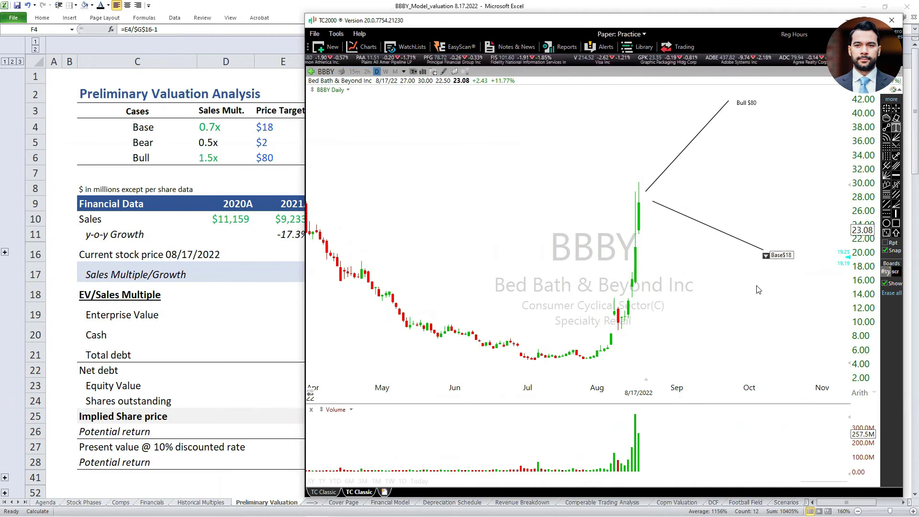
left_click(755, 314)
Draw a steep falling line to about 5 labelled "Bear $2" at its tip, and move the base line's start closer to the candle.
left_click(886, 127)
mouse_move(645, 203)
left_mouse_down()
mouse_move(669, 278)
mouse_move(758, 366)
mouse_move(759, 356)
left_mouse_up()
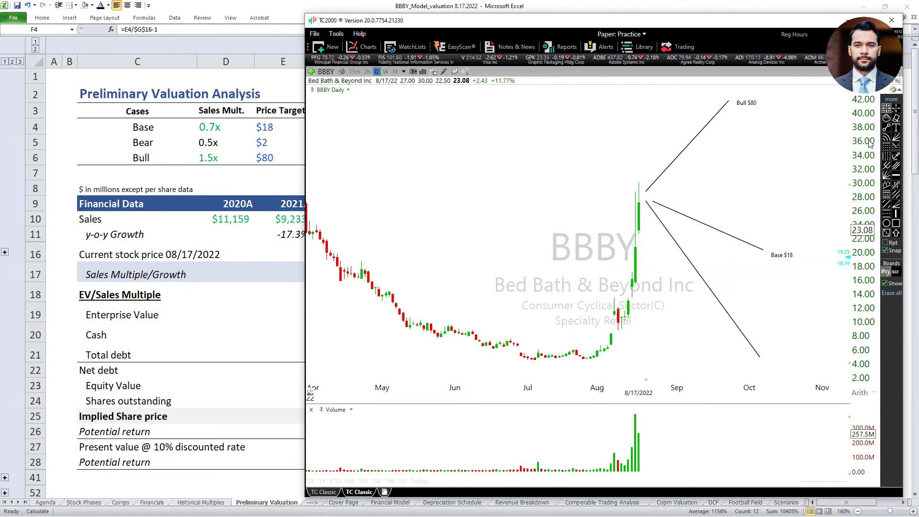
left_click(895, 127)
left_click(767, 349)
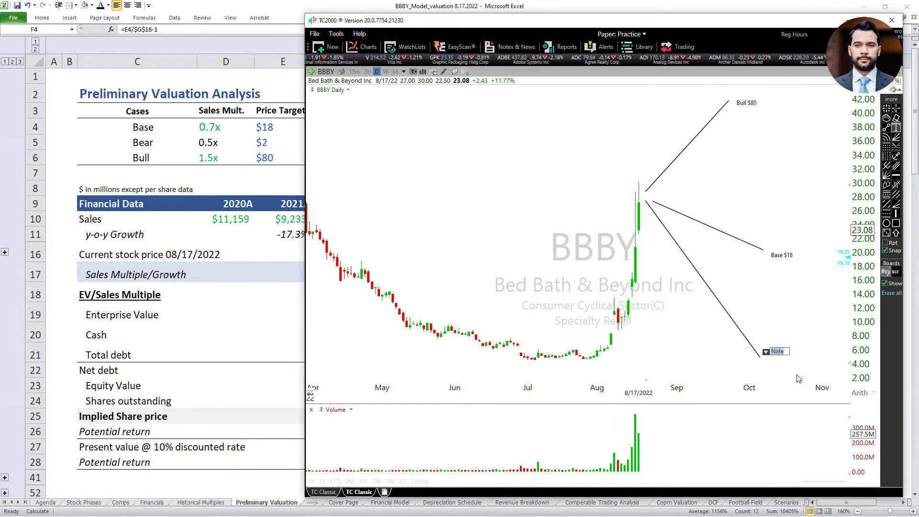
type("Bear $")
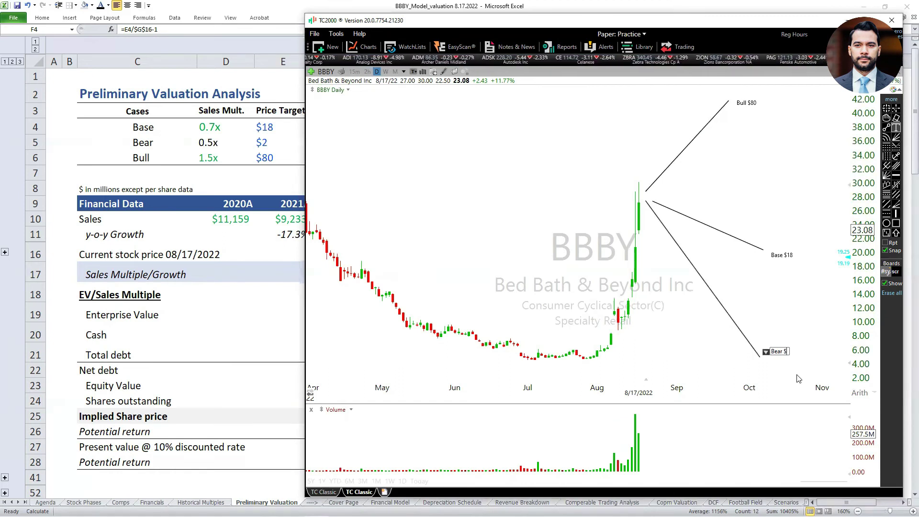
type("2")
left_click_drag(784, 353, 773, 360)
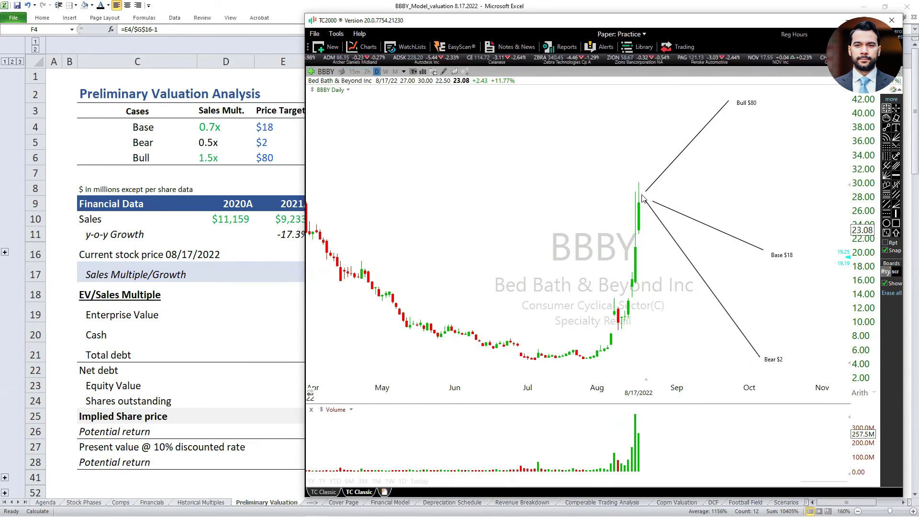
left_click_drag(651, 201, 645, 200)
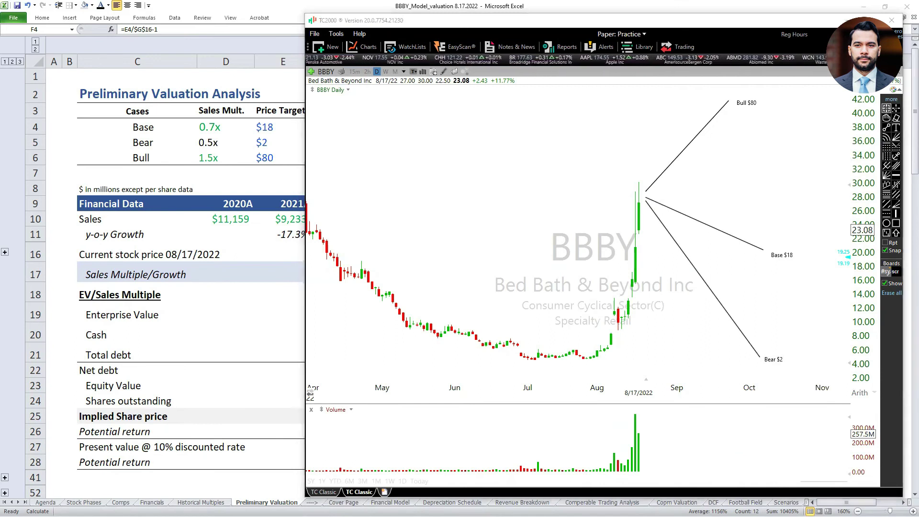
Switch to Chrome, dismiss the 20% off offer on the Bed Bath & Beyond homepage, and open the Investor Relations site.
key("alt+Tab")
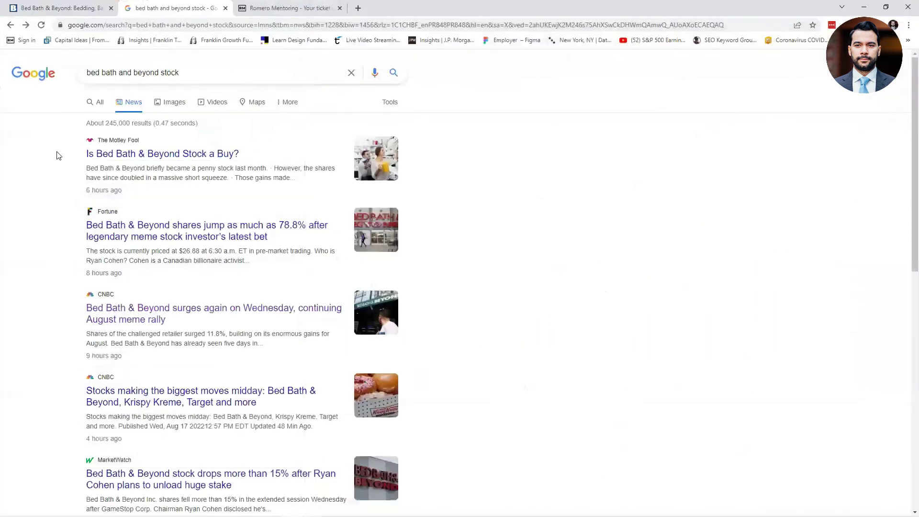
key("ctrl+shift+Tab")
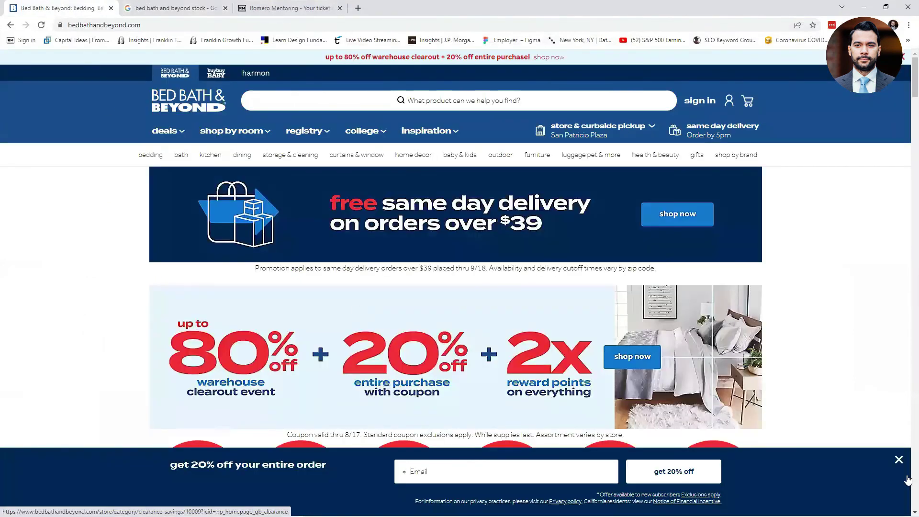
left_click(896, 459)
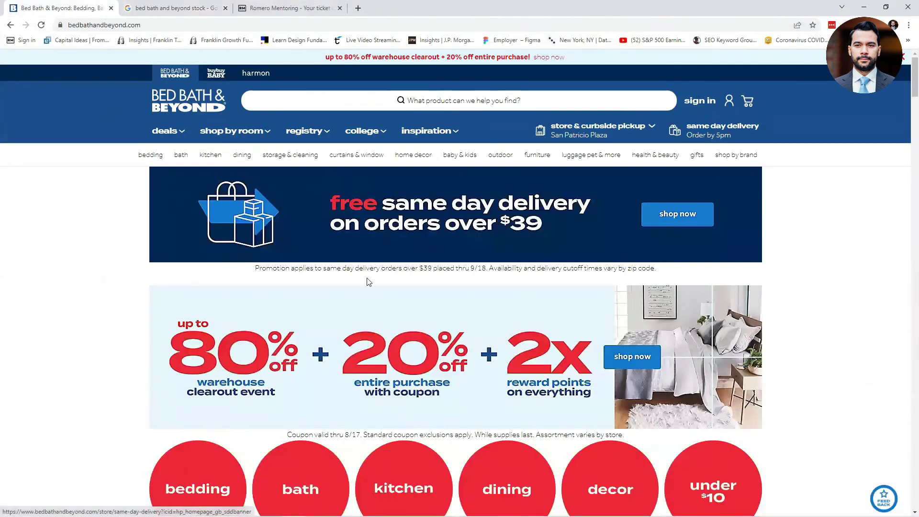
scroll(500, 283, "down", 5)
scroll(488, 303, "down", 15)
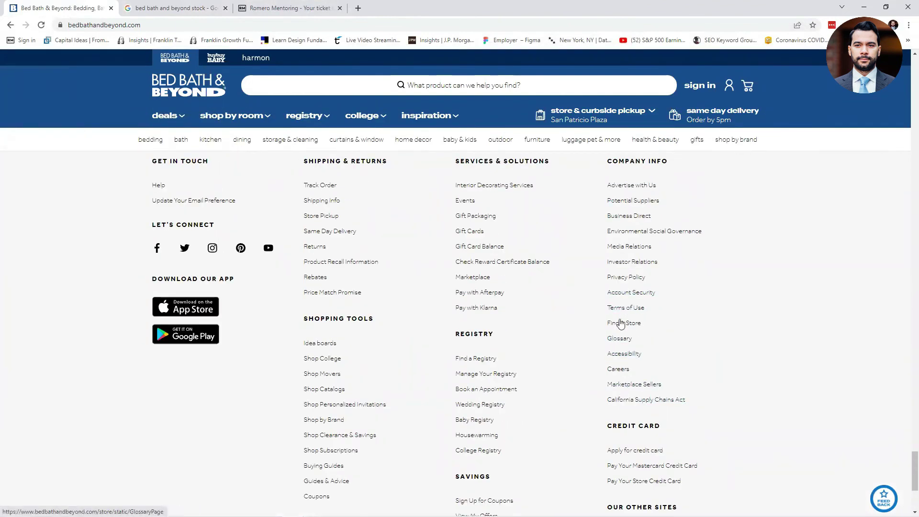
left_click_drag(675, 263, 619, 265)
left_click(618, 264)
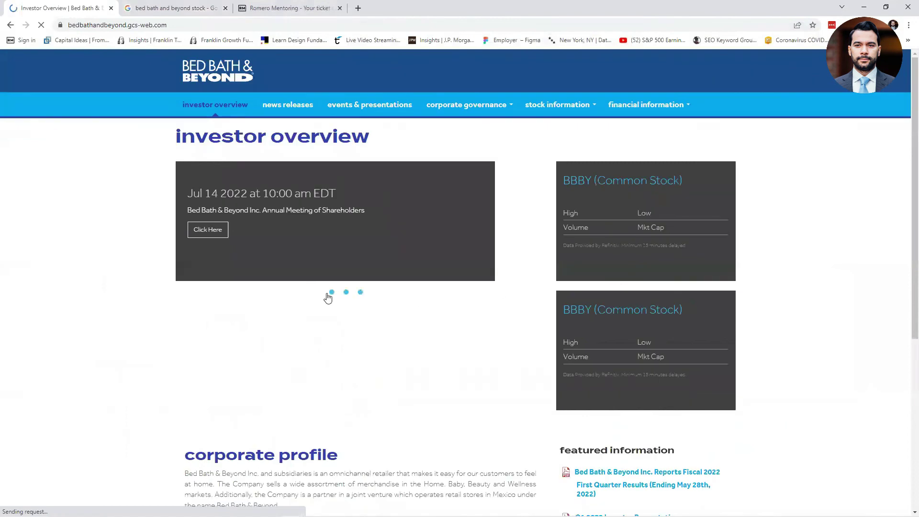
Skim the corporate profile on the investor overview page and open the company's news releases.
scroll(172, 277, "down", 4)
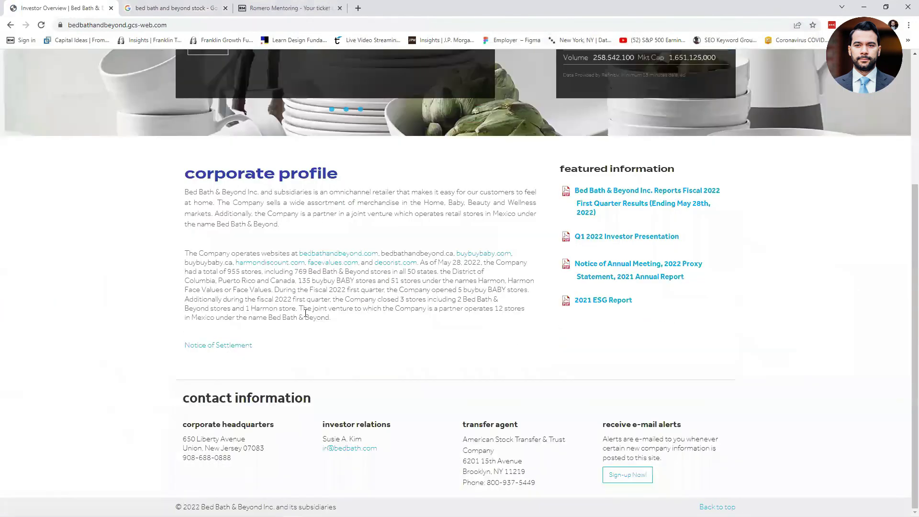
scroll(305, 312, "up", 4)
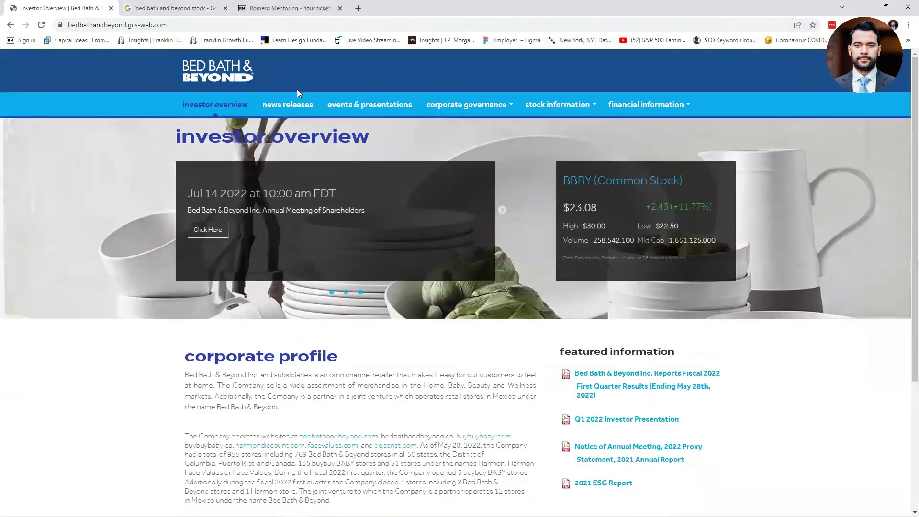
left_click(287, 107)
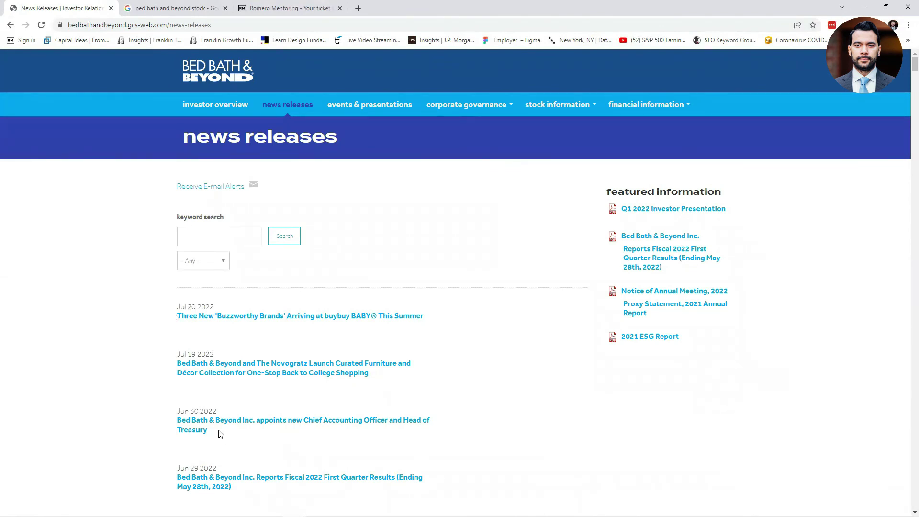
Box the five latest news releases, from the July 20 buybuy BABY brands to the June 29 executive leadership changes.
scroll(177, 398, "down", 3)
scroll(177, 398, "down", 2)
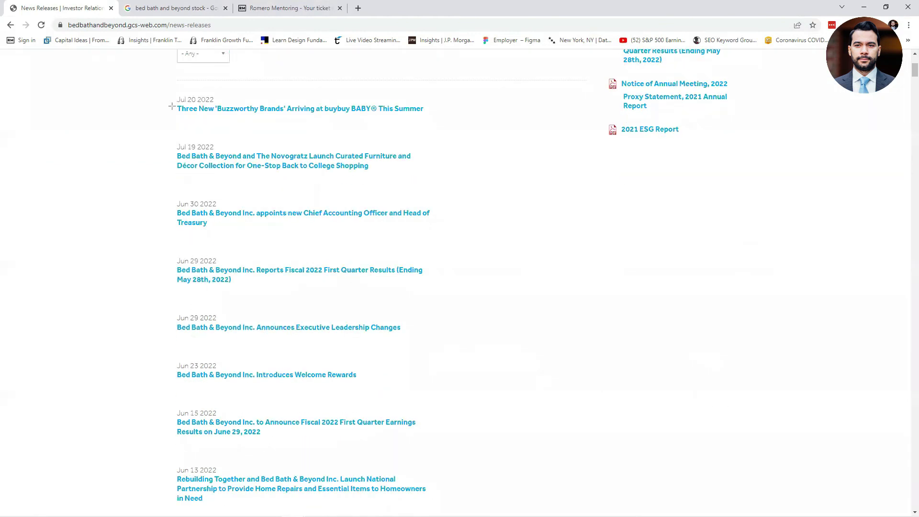
left_click_drag(170, 95, 437, 120)
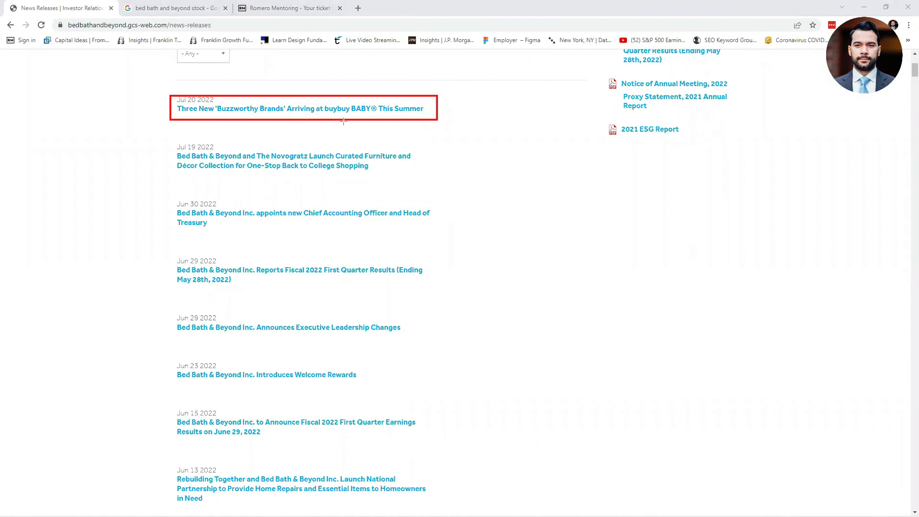
mouse_move(166, 138)
left_mouse_down()
mouse_move(222, 160)
mouse_move(433, 178)
left_mouse_up()
mouse_move(162, 199)
left_mouse_down()
mouse_move(329, 205)
mouse_move(446, 230)
left_mouse_up()
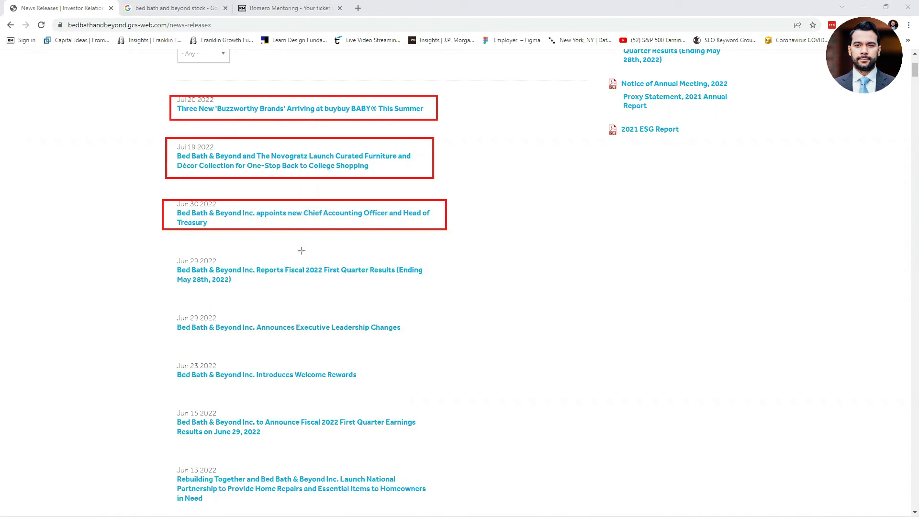
mouse_move(167, 250)
left_mouse_down()
mouse_move(241, 273)
mouse_move(439, 287)
mouse_move(263, 335)
mouse_move(175, 334)
left_mouse_up()
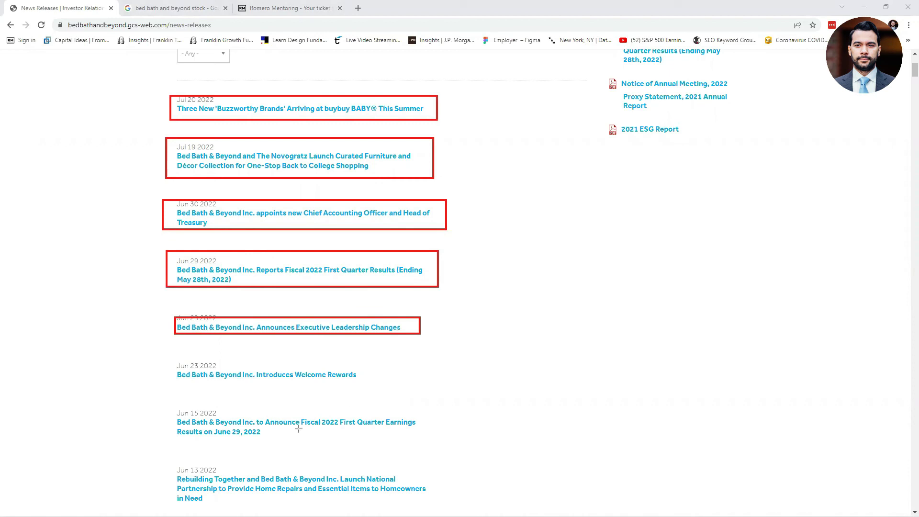
Box the June 15 earnings date and June 13 Rebuilding Together releases, and clear all the boxes from the page.
left_click_drag(170, 406, 427, 439)
mouse_move(175, 465)
left_mouse_down()
mouse_move(195, 481)
mouse_move(434, 508)
left_mouse_up()
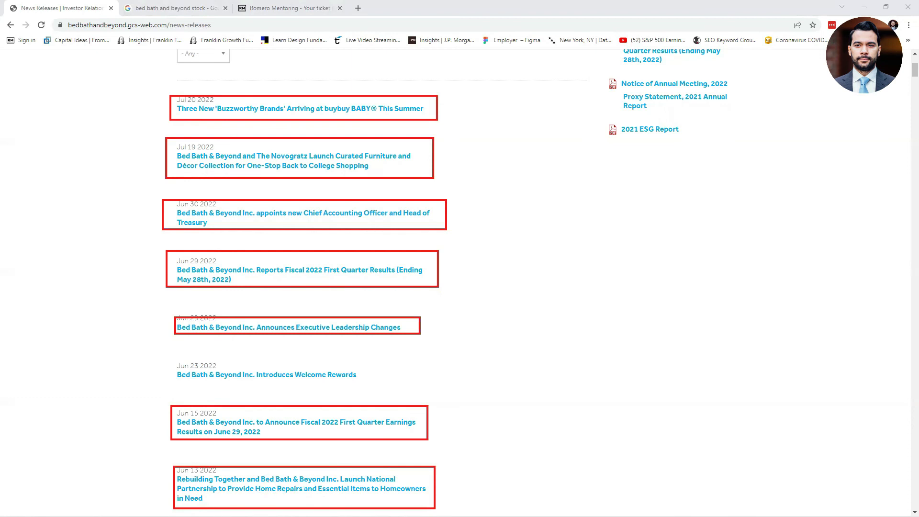
key("Escape")
Skim the older news releases back to November 2021 and return to the start of the list.
scroll(136, 371, "down", 4)
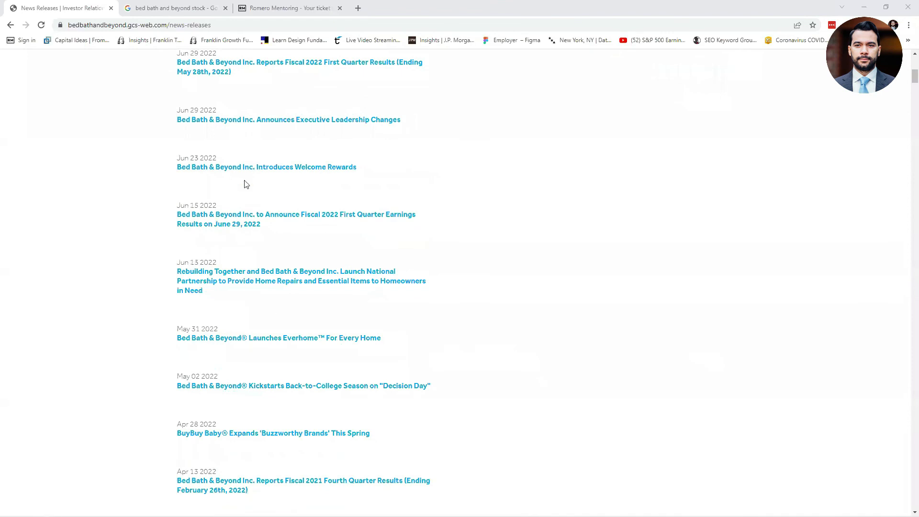
scroll(158, 378, "down", 4)
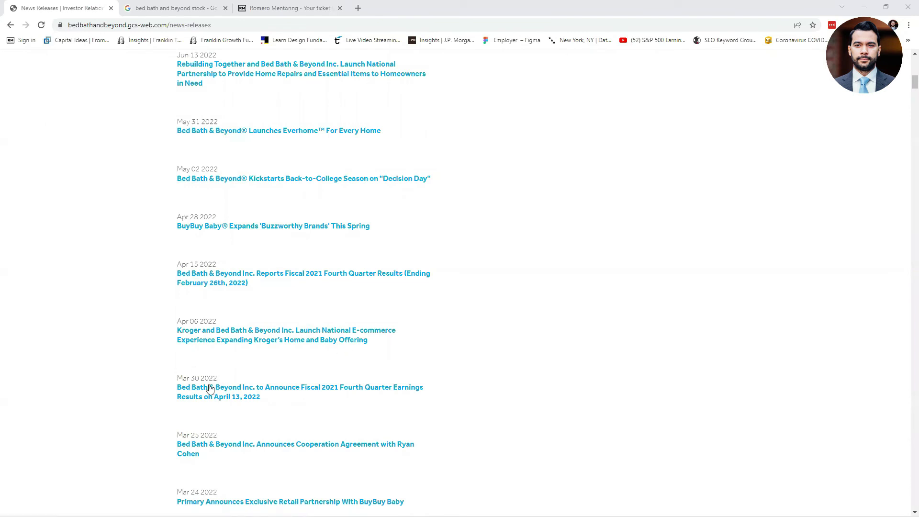
scroll(164, 389, "down", 4)
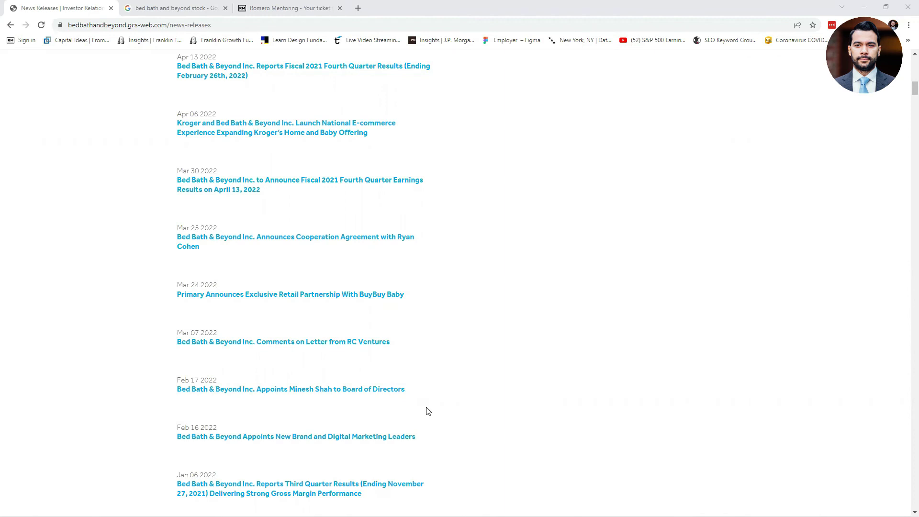
scroll(428, 411, "down", 4)
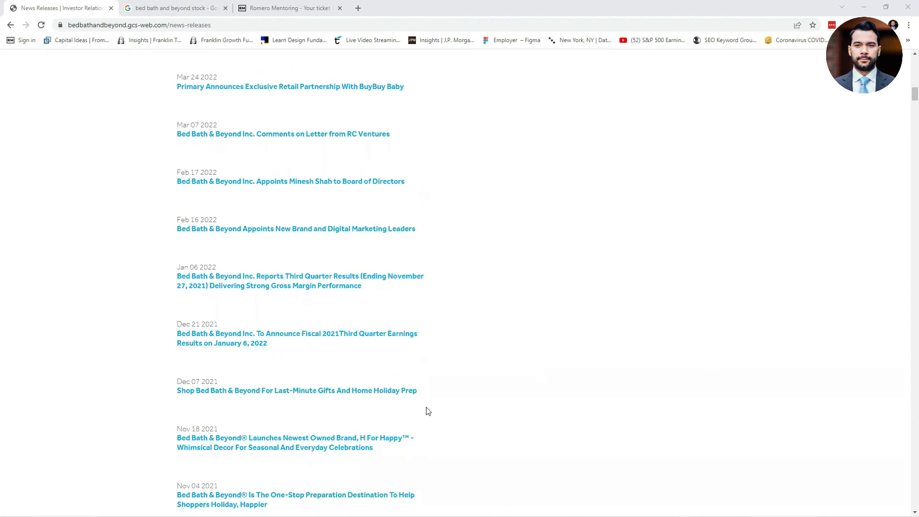
scroll(428, 411, "up", 20)
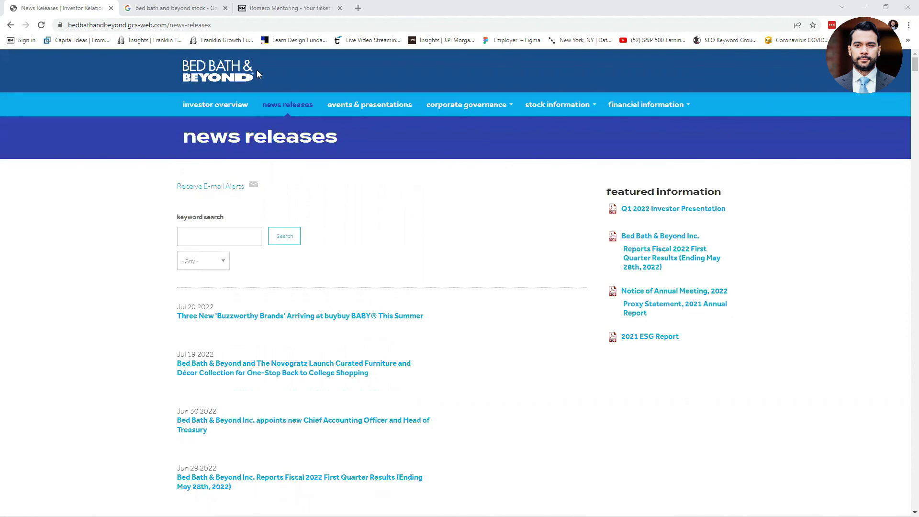
Switch to the Romero Mentoring site, open its articles, and highlight the "Strategic Stock Phase Model" title.
left_click(273, 6)
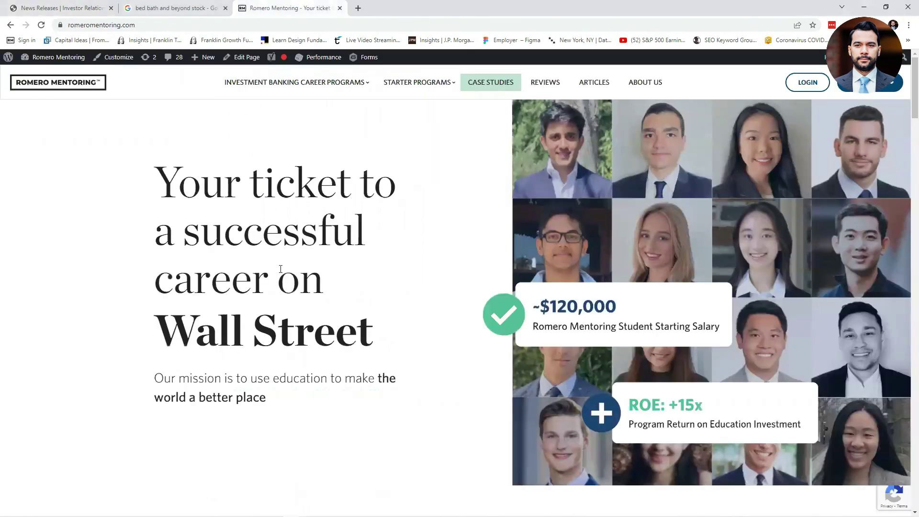
mouse_move(422, 109)
left_click(594, 82)
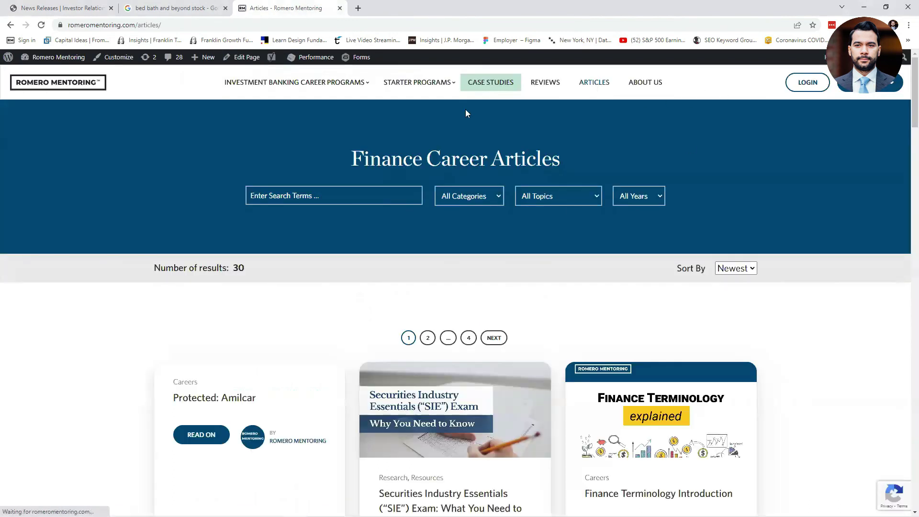
scroll(509, 317, "down", 13)
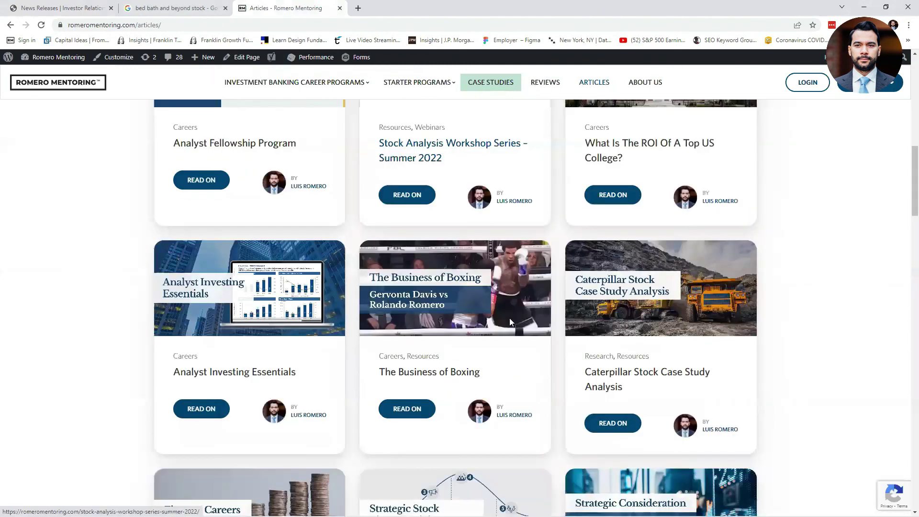
scroll(407, 364, "down", 5)
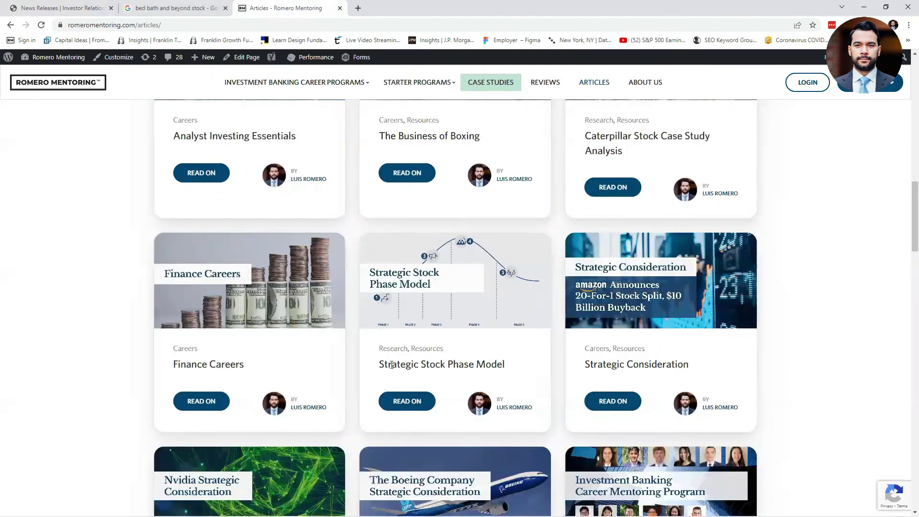
triple_click(383, 365)
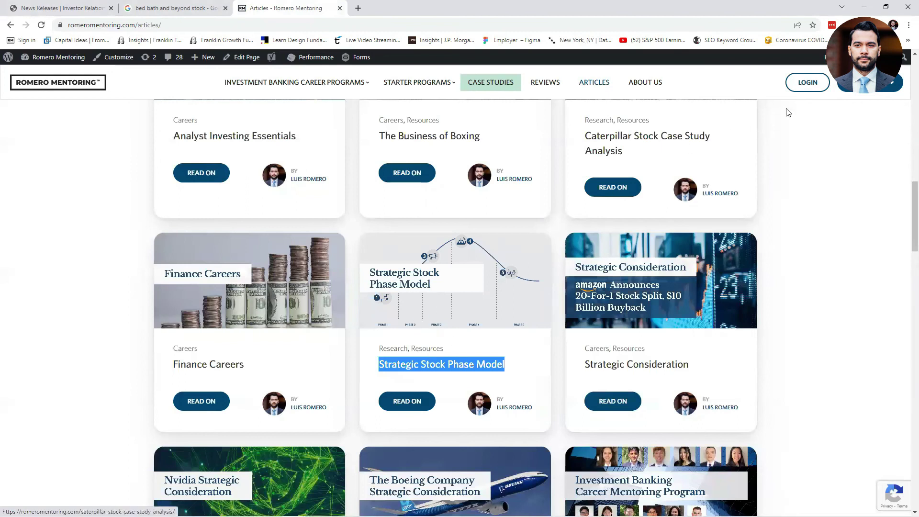
Open the newsfeed on the Romero Mentoring student platform, close the chat window, and browse the posted Zoom and Bumble price targets.
left_click(795, 85)
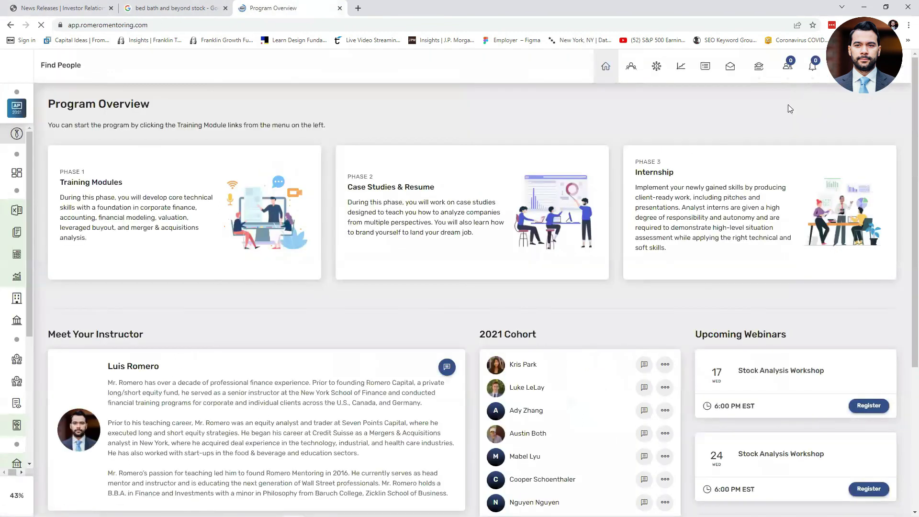
left_click(705, 71)
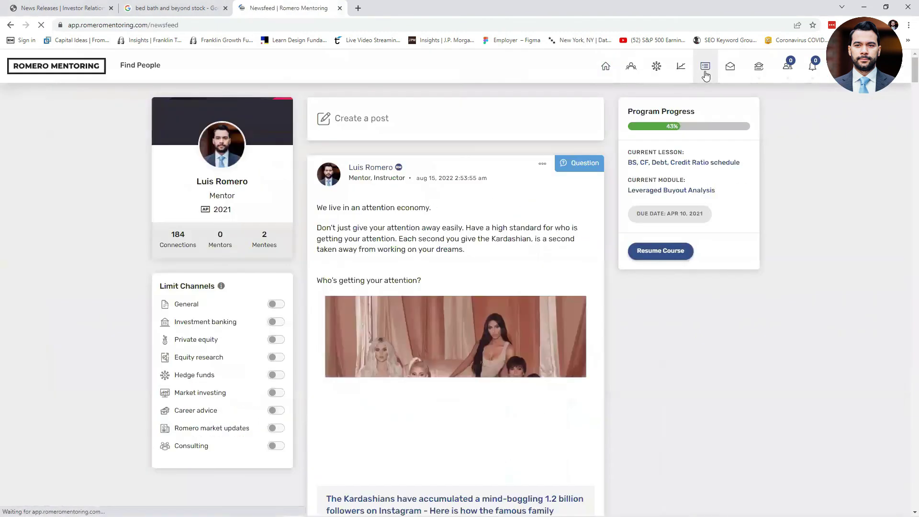
scroll(656, 201, "down", 10)
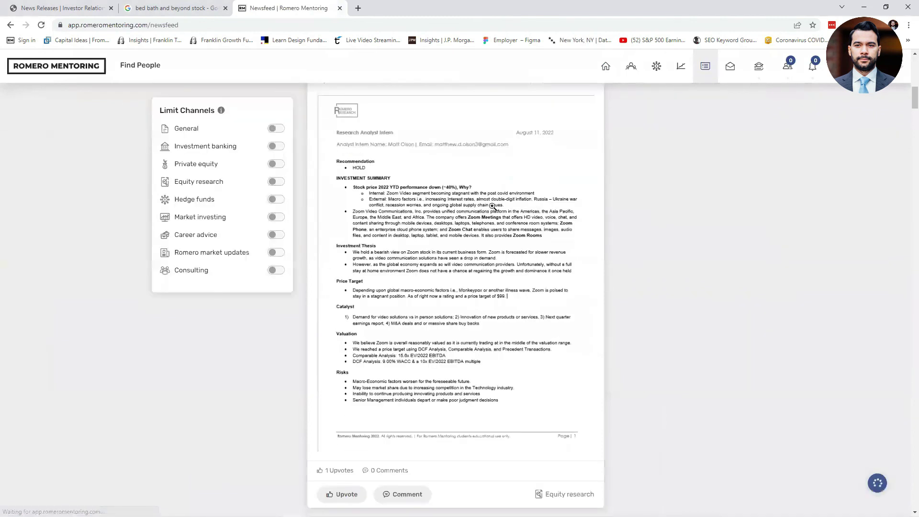
scroll(493, 206, "down", 9)
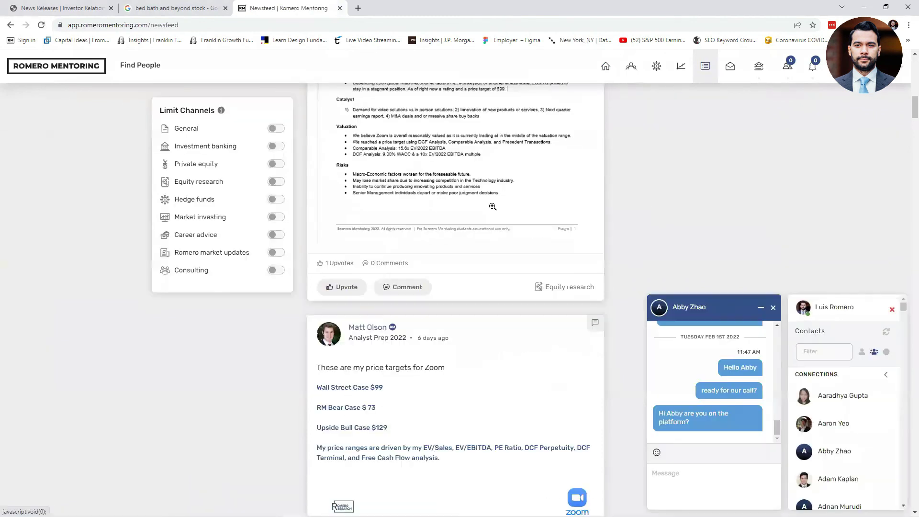
left_click(773, 309)
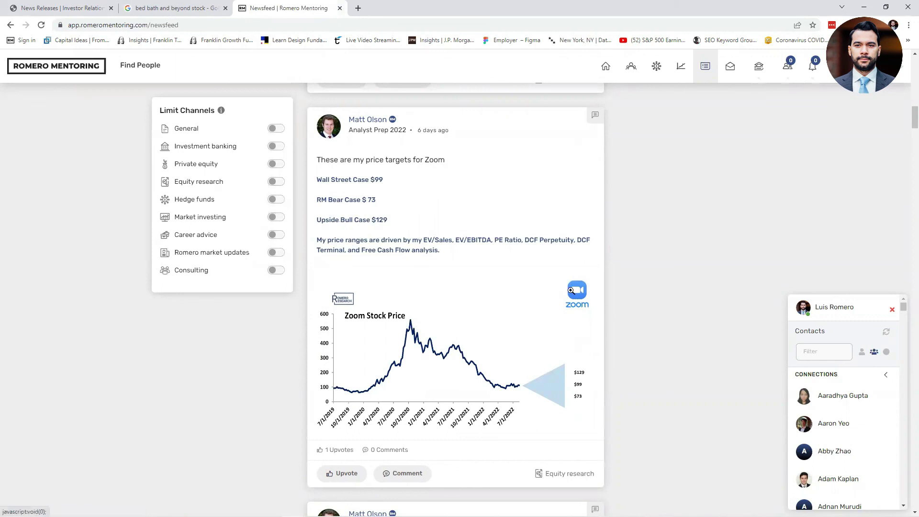
scroll(571, 296, "down", 15)
scroll(570, 309, "down", 15)
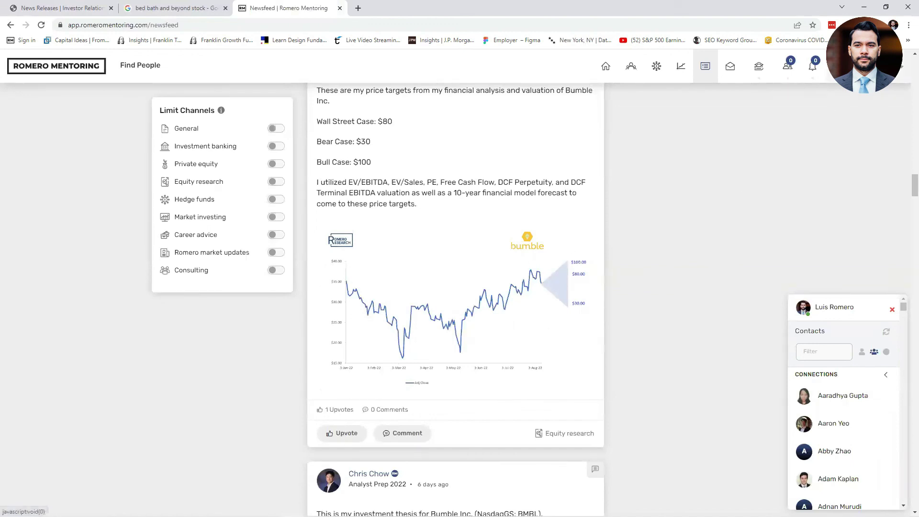
Return to the Excel valuation model and set the discount rate on the Preliminary Valuation sheet to 15%.
left_click(861, 10)
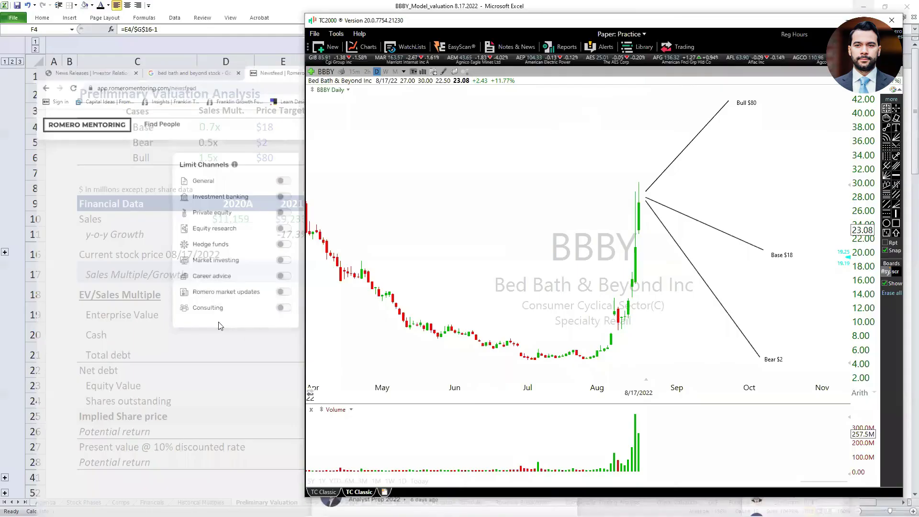
left_click(216, 305)
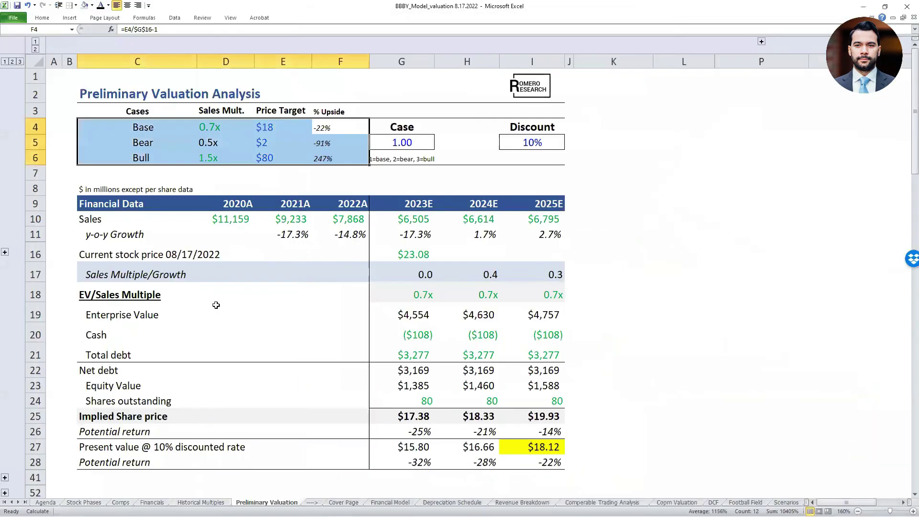
left_click(216, 305)
key("Right")
key("Right")
key("Right")
key("Up")
key("Up")
key("Up")
key("Up")
key("Left")
key("Left")
key("Up")
key("Up")
key("Up")
key("Up")
key("Up")
key("Up")
key("Left")
key("Right")
key("Right")
key("Right")
key("Right")
key("Right")
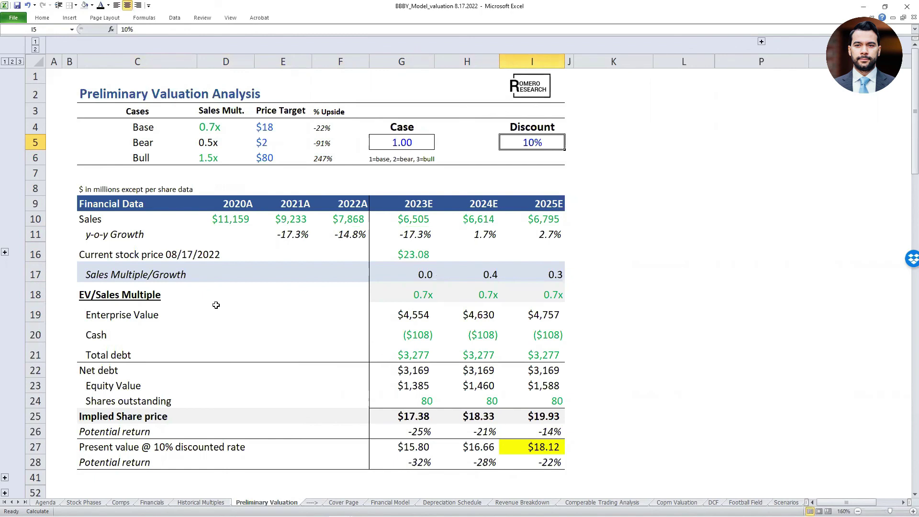
type("15")
key("ctrl+Return")
Examine the 2025E present value and potential return at the 15% discount rate.
key("ctrl+Down")
key("Down")
key("Down")
key("ctrl+Down")
key("ctrl+Down")
key("Up")
key("Up")
key("Up")
key("Down")
key("Down")
key("Down")
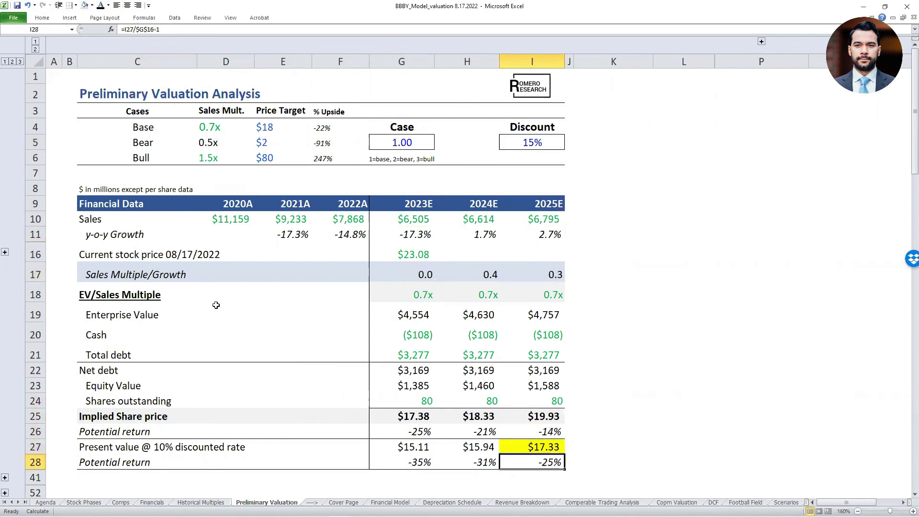
Set the valuation case to 2, the bear case.
key("Up")
key("Left")
key("ctrl+Up")
key("ctrl+Up")
key("Left")
key("Left")
key("Down")
key("Down")
key("Right")
key("Down")
key("Down")
key("Up")
key("ctrl+Up")
key("Up")
key("Up")
key("Up")
key("Up")
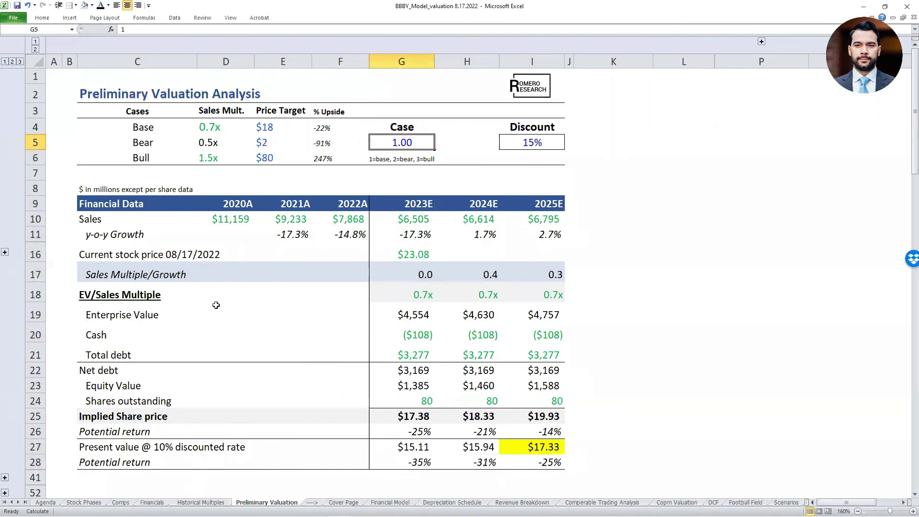
type("2")
key("Return")
Examine the 2025E present value and potential return under the bear case.
key("Down")
key("Down")
key("Down")
key("Down")
key("Down")
key("Down")
key("Down")
key("Down")
key("Down")
key("Down")
key("Down")
key("Down")
key("Down")
key("Down")
key("Down")
key("Down")
key("Right")
key("Right")
key("Down")
Set the valuation case to 3, the bull case.
key("Up")
key("Up")
key("Up")
key("Up")
key("Up")
key("Up")
key("Up")
key("Up")
key("Up")
key("Up")
key("Up")
key("Up")
key("Up")
key("Up")
key("Up")
key("Up")
key("Up")
key("Up")
key("Left")
key("Left")
type("3")
key("Return")
Examine the 2025E present value under the bull case.
key("Down")
key("Down")
key("Down")
key("Down")
key("Down")
key("Down")
key("Down")
key("Down")
key("Down")
key("Down")
key("Down")
key("Down")
key("Down")
key("Down")
key("Down")
key("Down")
key("Down")
key("Right")
key("Right")
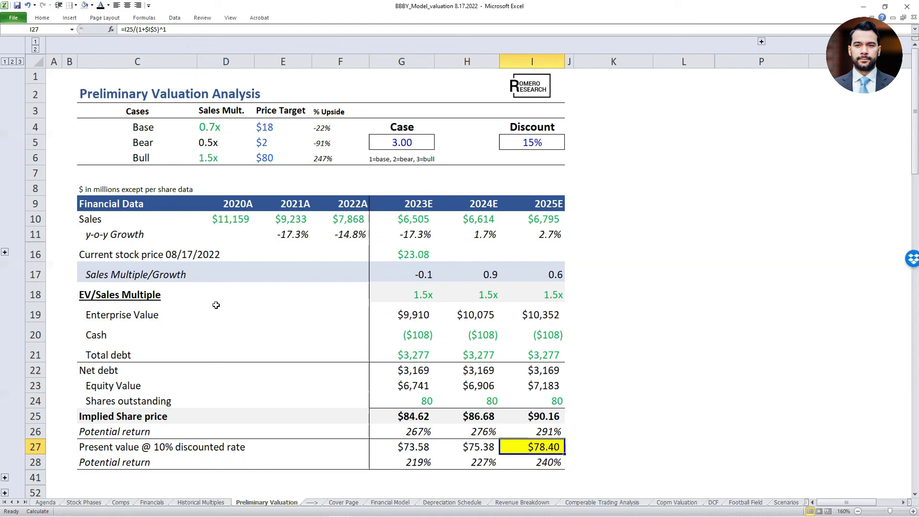
View the Cover Page sheet and skim the Financial Model sheet from the income statement through the share buyback and debt schedules.
key("ctrl+Page_Down")
key("ctrl+Page_Down")
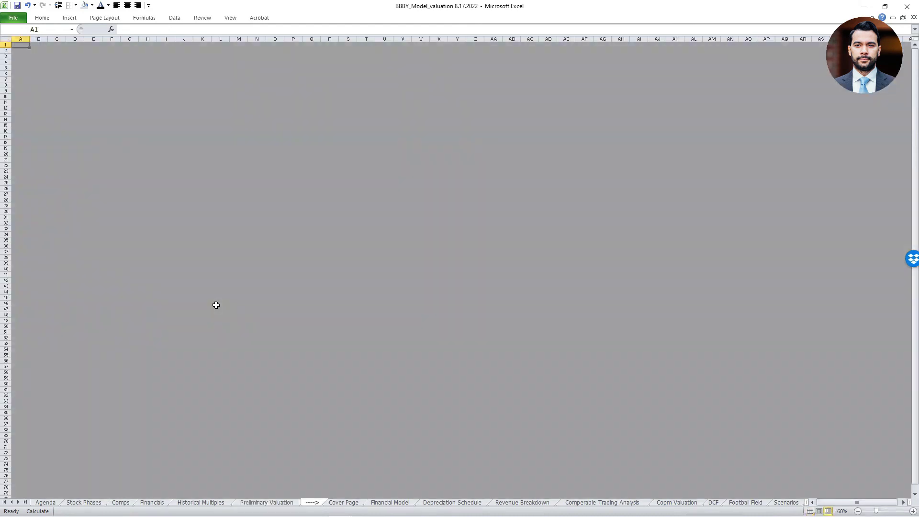
scroll(216, 305, "up", 6)
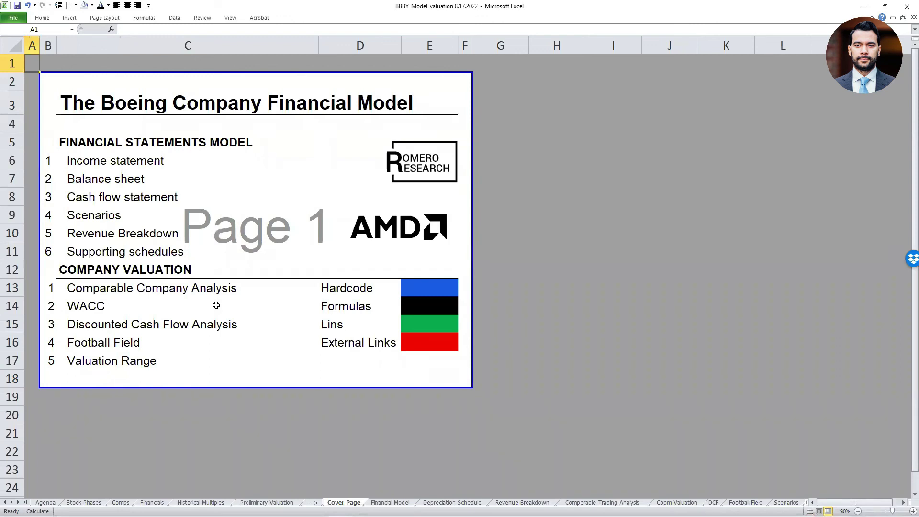
key("ctrl+Page_Down")
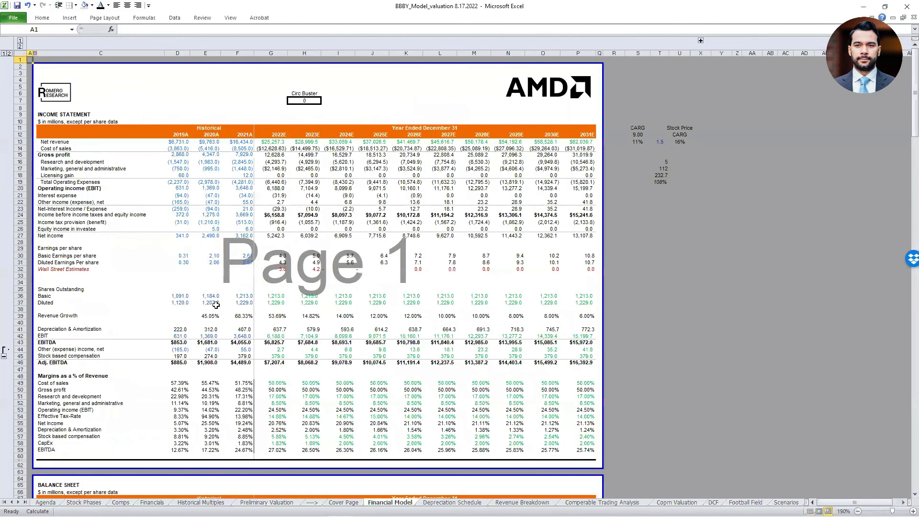
scroll(216, 305, "down", 5)
left_click(227, 276)
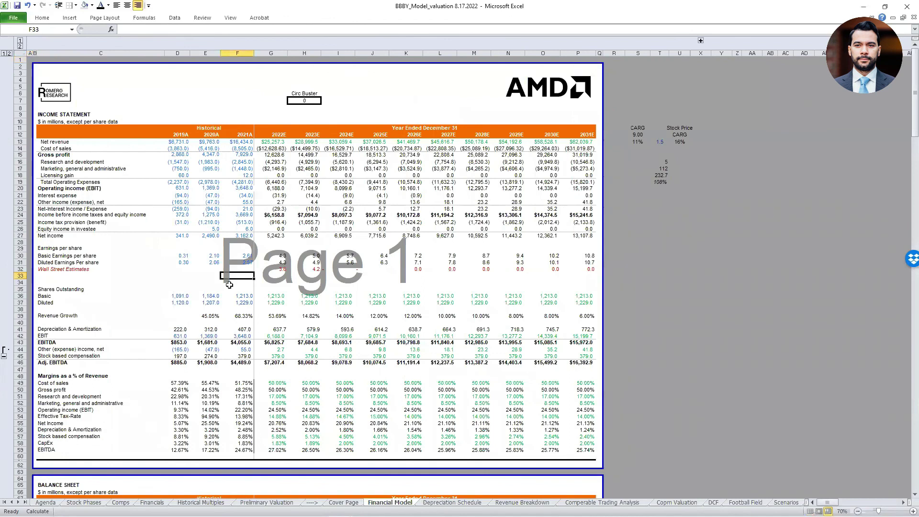
scroll(226, 278, "down", 4)
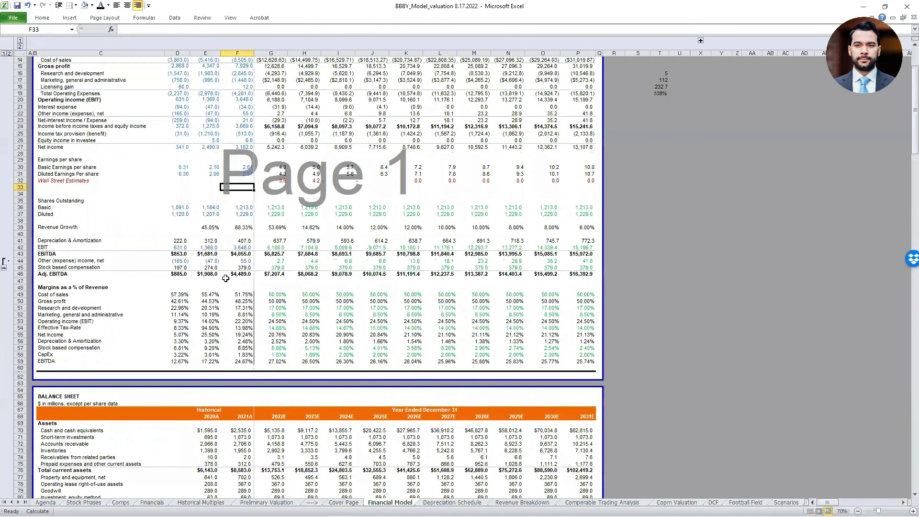
scroll(226, 278, "down", 17)
scroll(226, 278, "down", 20)
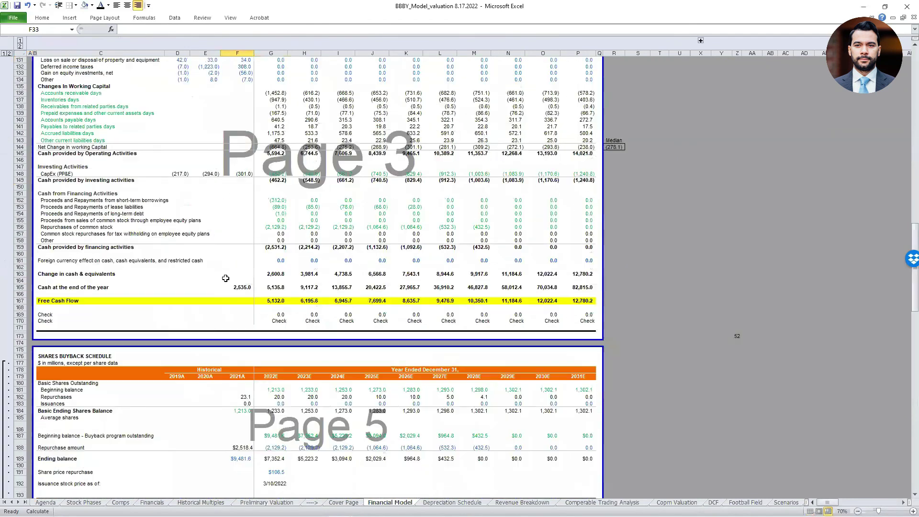
scroll(225, 278, "down", 13)
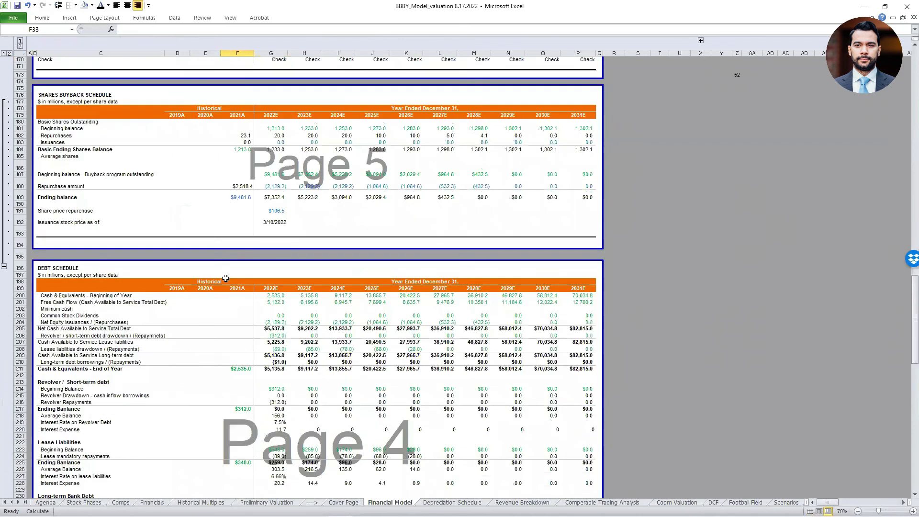
scroll(225, 278, "down", 8)
scroll(225, 278, "up", 20)
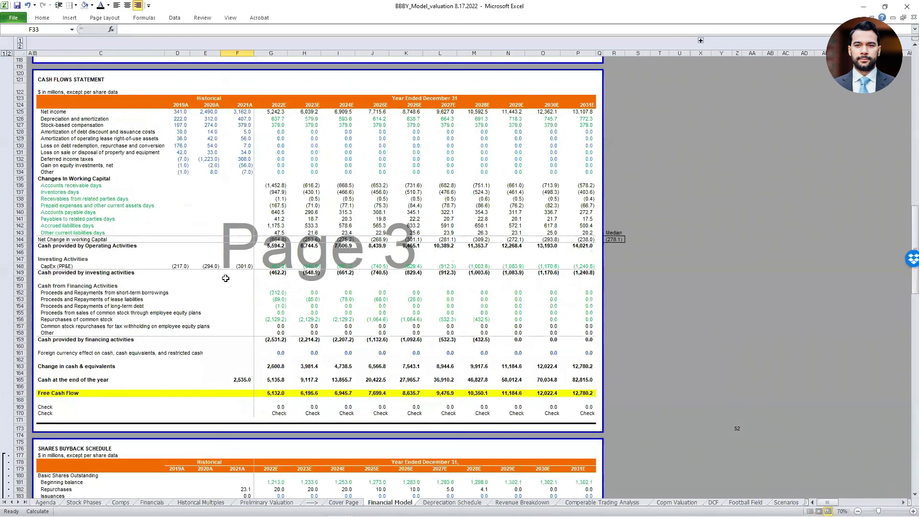
scroll(225, 280, "up", 20)
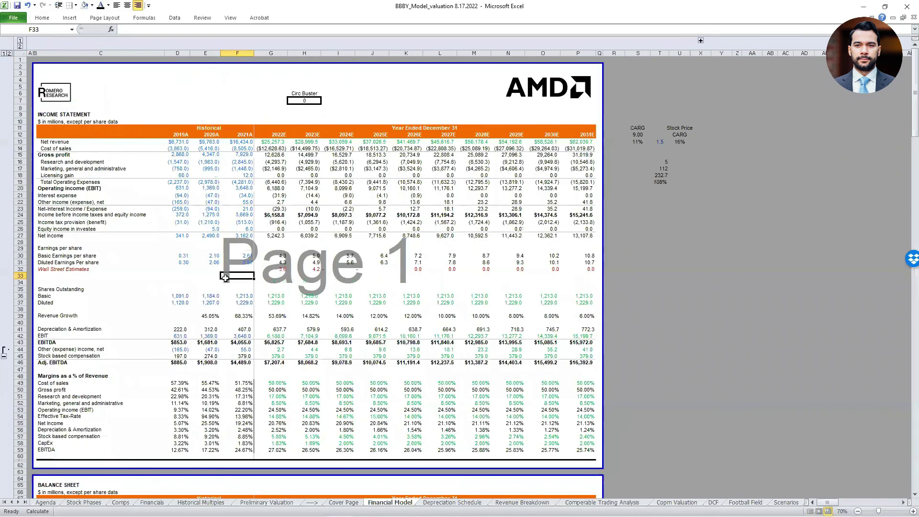
Look through the sheets from Depreciation Schedule to Scenarios, including the comps and DCF, and return to the Football Field.
key("ctrl+Page_Down")
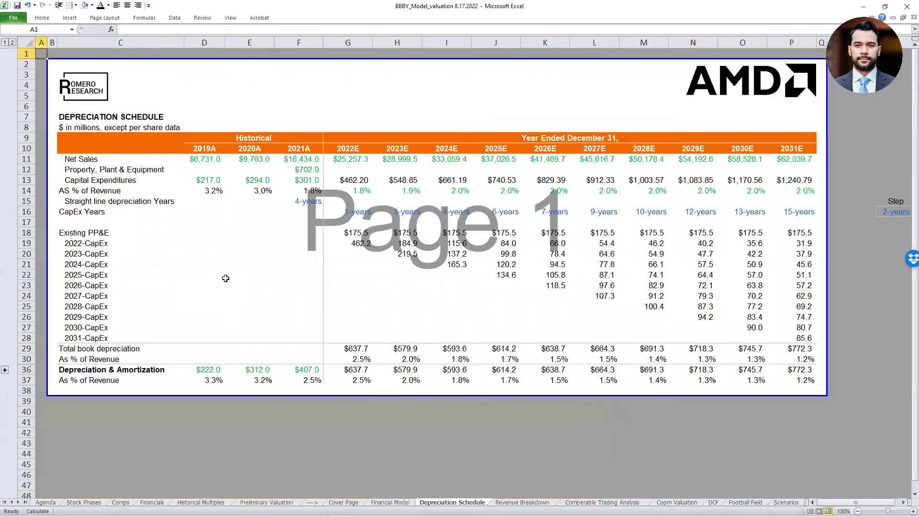
key("ctrl+Page_Down")
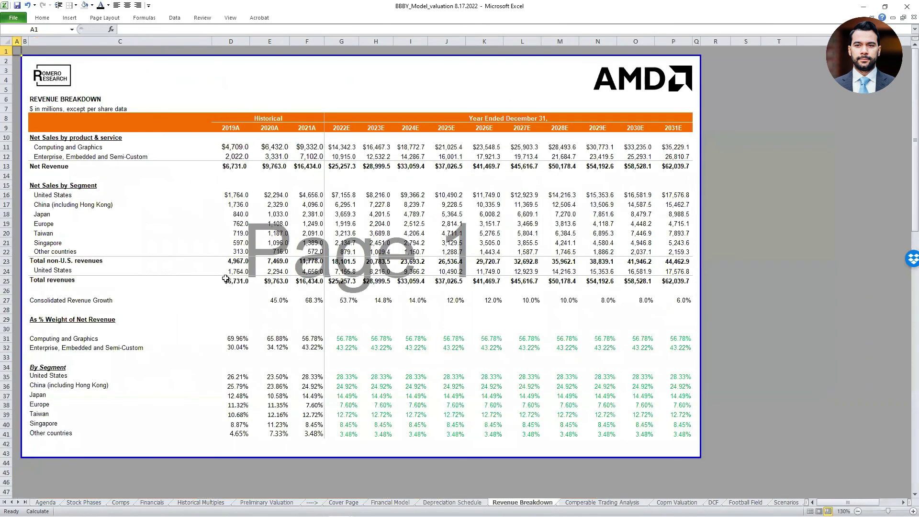
key("ctrl+Page_Down")
key("ctrl+Page_Down")
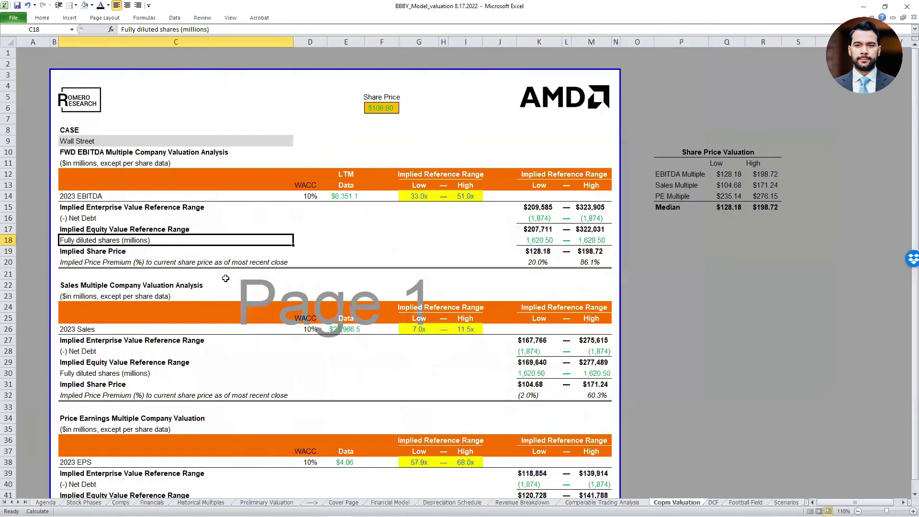
key("ctrl+Page_Down")
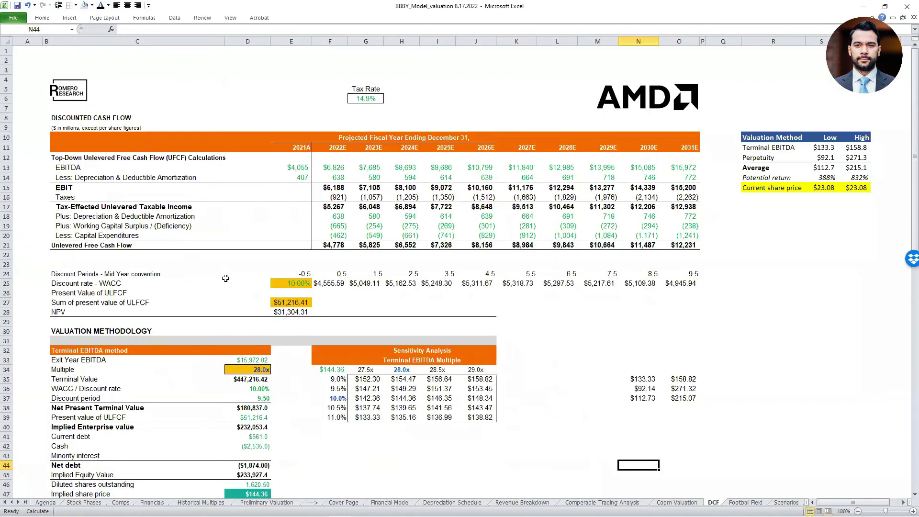
key("ctrl+Page_Down")
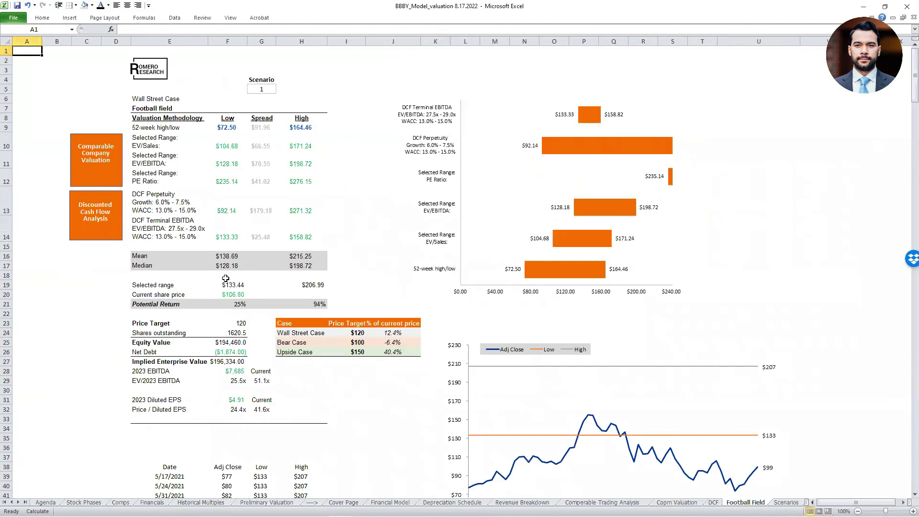
key("ctrl+Page_Down")
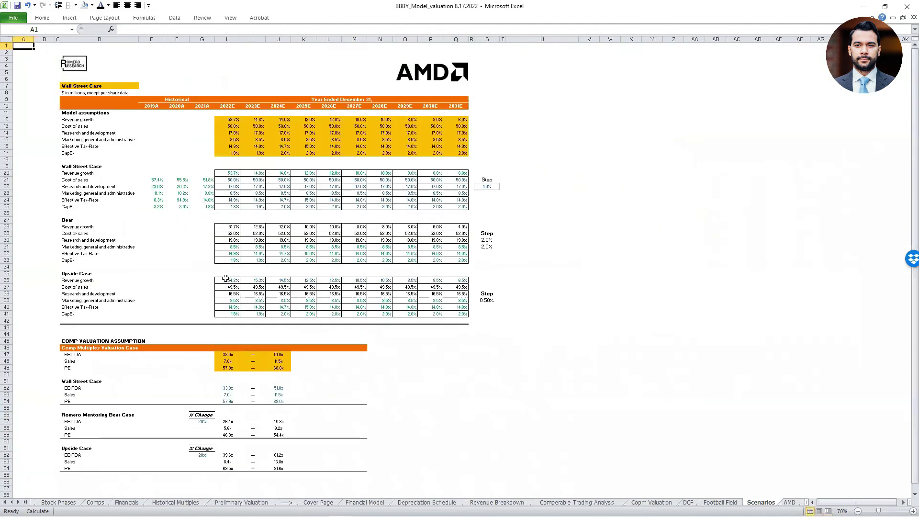
key("ctrl+Page_Up")
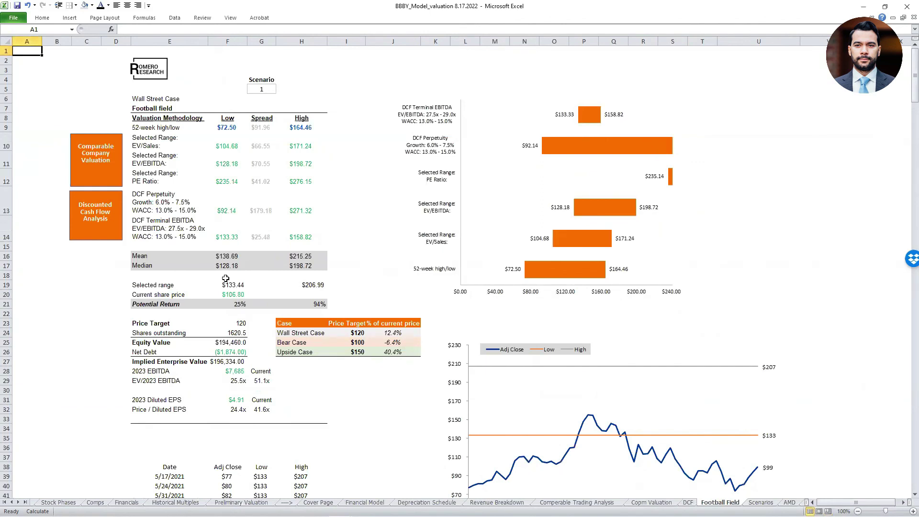
Go back through the workbook's sheets from the Football Field, past the DCF and Copm Valuation, toward the preliminary sheets.
key("ctrl+Page_Up")
key("ctrl+Page_Up")
key("ctrl+Page_Up")
key("ctrl+Page_Up")
key("ctrl+Page_Up")
key("ctrl+Page_Up")
key("ctrl+Page_Up")
key("ctrl+Page_Up")
key("ctrl+Page_Up")
key("ctrl+Page_Up")
key("ctrl+Page_Up")
key("ctrl+Page_Up")
key("ctrl+Page_Up")
key("ctrl+Page_Up")
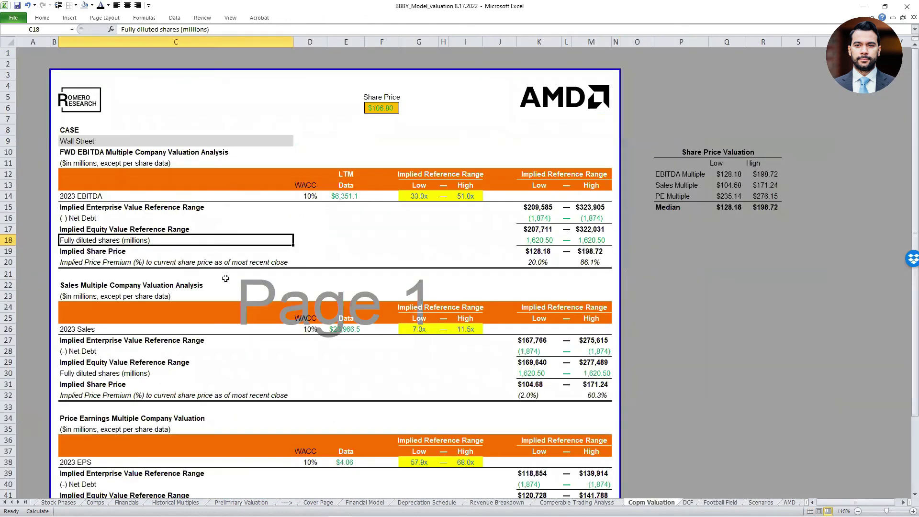